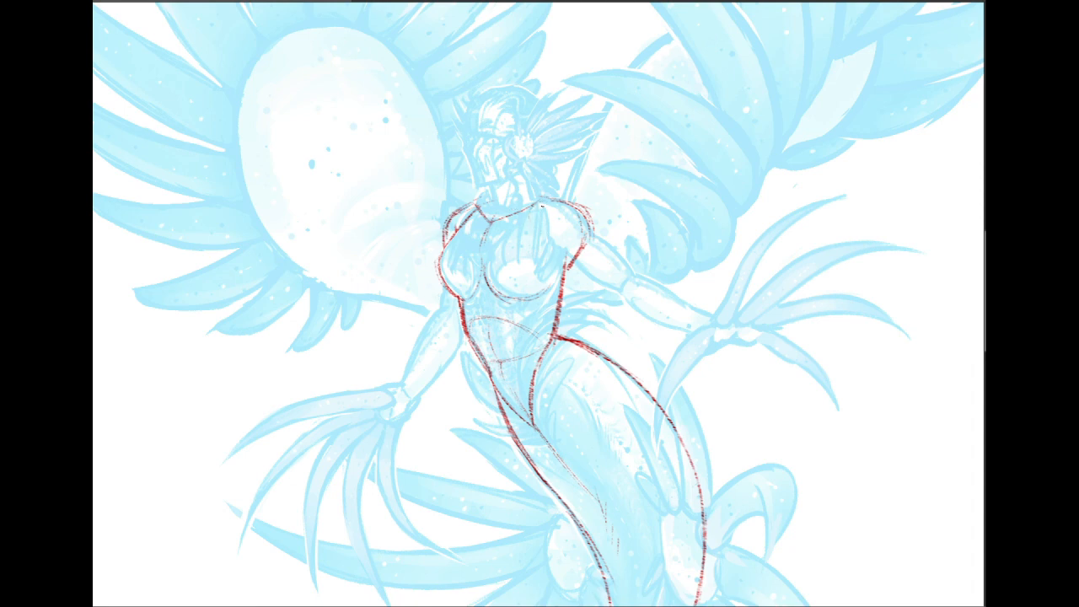
# - Sketch the inner armpit line and chest contour strokes on the far side of the figure's torso
pyautogui.moveTo(533, 206)
pyautogui.mouseDown()
pyautogui.moveTo(546, 256)
pyautogui.moveTo(552, 237)
pyautogui.moveTo(536, 222)
pyautogui.mouseUp()
pyautogui.moveTo(538, 263); pyautogui.dragTo(557, 237)
pyautogui.moveTo(493, 227)
pyautogui.mouseDown()
pyautogui.moveTo(503, 248)
pyautogui.moveTo(489, 258)
pyautogui.moveTo(519, 221)
pyautogui.moveTo(540, 258)
pyautogui.moveTo(550, 253)
pyautogui.mouseUp()
pyautogui.moveTo(546, 256); pyautogui.dragTo(552, 266)
# - In the blank area beside the figure, sketch a front-view teardrop breast form with a shaded underside, centre guides and concentric circles
pyautogui.moveTo(640, 295); pyautogui.dragTo(402, 282)
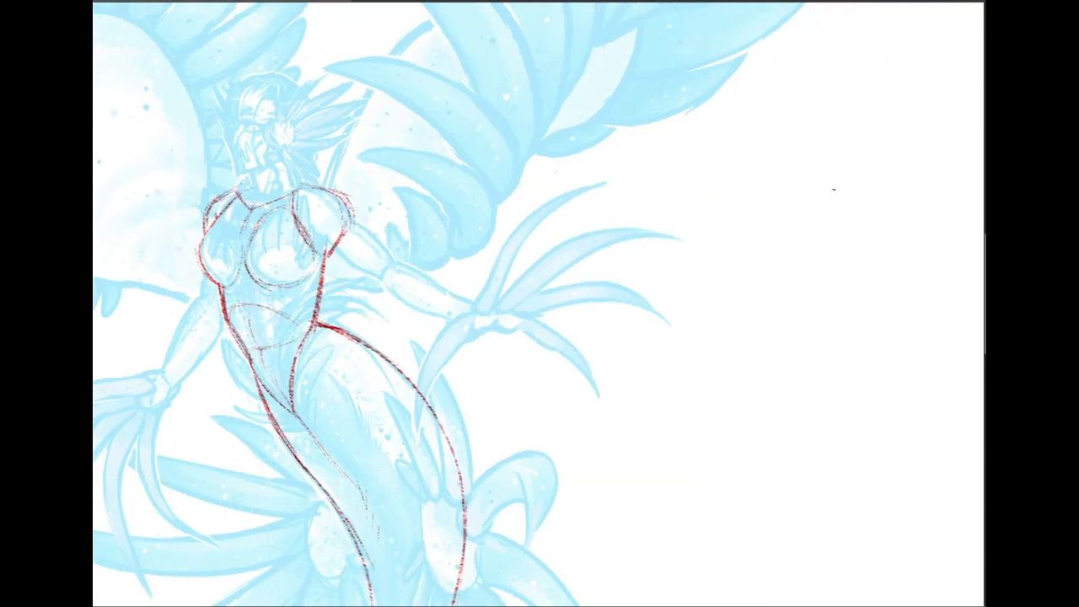
pyautogui.moveTo(832, 192); pyautogui.dragTo(807, 260)
pyautogui.moveTo(854, 186)
pyautogui.mouseDown()
pyautogui.moveTo(883, 218)
pyautogui.moveTo(902, 267)
pyautogui.mouseUp()
pyautogui.moveTo(839, 313)
pyautogui.mouseDown()
pyautogui.moveTo(816, 288)
pyautogui.moveTo(837, 310)
pyautogui.moveTo(896, 301)
pyautogui.mouseUp()
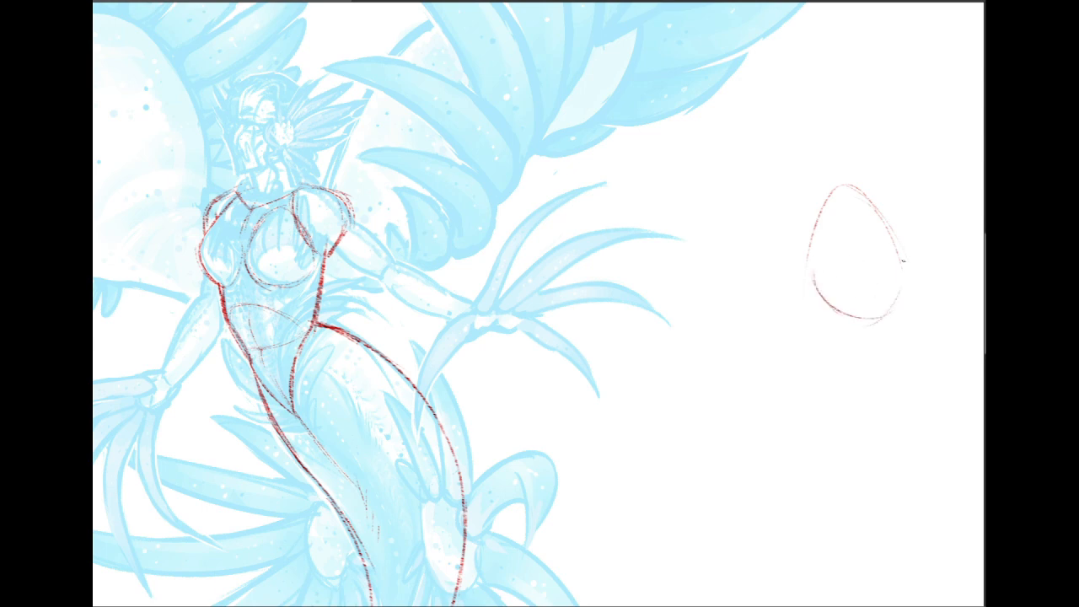
pyautogui.moveTo(819, 295); pyautogui.dragTo(900, 275)
pyautogui.moveTo(808, 245); pyautogui.dragTo(832, 316)
pyautogui.moveTo(810, 266)
pyautogui.mouseDown()
pyautogui.moveTo(865, 315)
pyautogui.moveTo(896, 297)
pyautogui.mouseUp()
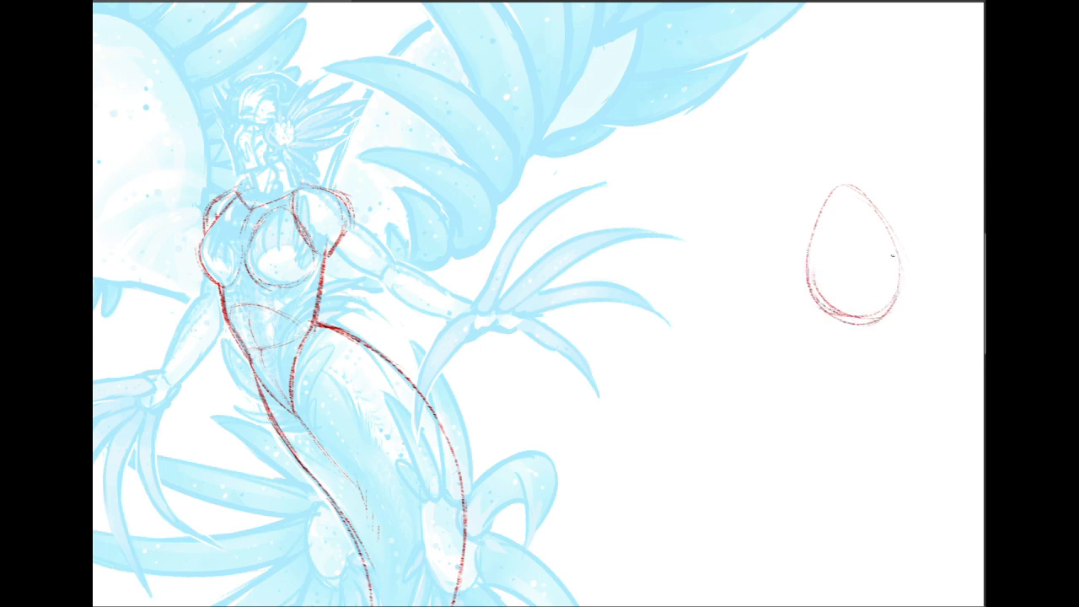
pyautogui.moveTo(826, 268)
pyautogui.mouseDown()
pyautogui.moveTo(840, 312)
pyautogui.moveTo(867, 311)
pyautogui.moveTo(840, 295)
pyautogui.moveTo(828, 264)
pyautogui.moveTo(876, 294)
pyautogui.moveTo(859, 306)
pyautogui.moveTo(833, 287)
pyautogui.moveTo(881, 281)
pyautogui.mouseUp()
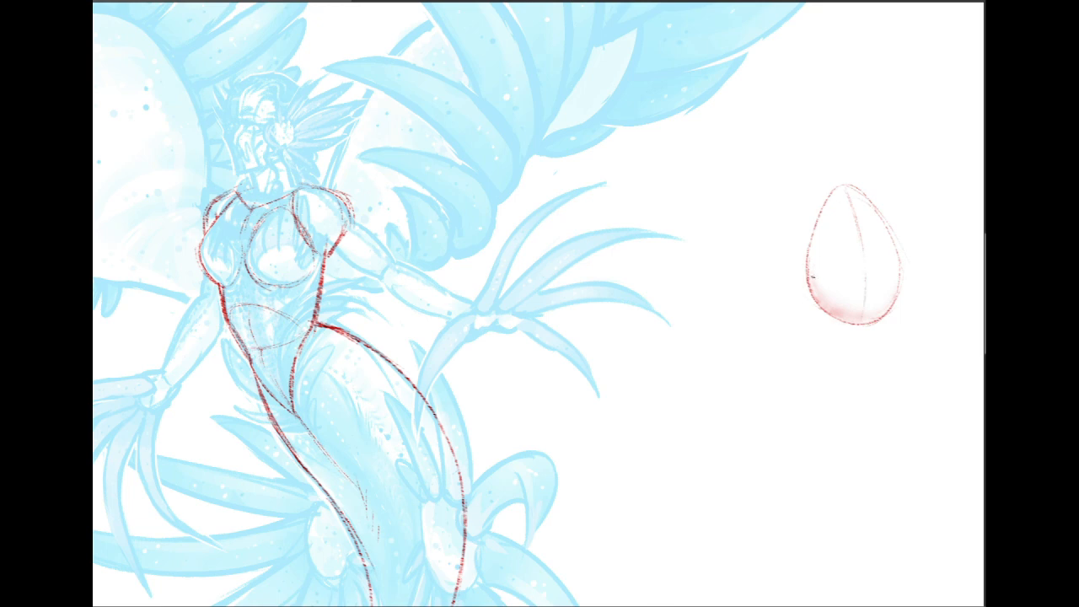
pyautogui.moveTo(822, 276); pyautogui.dragTo(901, 276)
# - Sketch a second, turned teardrop form beside the first, with a horizontal guide and an oval at its outer edge
pyautogui.moveTo(753, 180)
pyautogui.mouseDown()
pyautogui.moveTo(714, 241)
pyautogui.moveTo(706, 291)
pyautogui.moveTo(712, 312)
pyautogui.moveTo(746, 319)
pyautogui.mouseUp()
pyautogui.hotkey('ctrl', 'z')
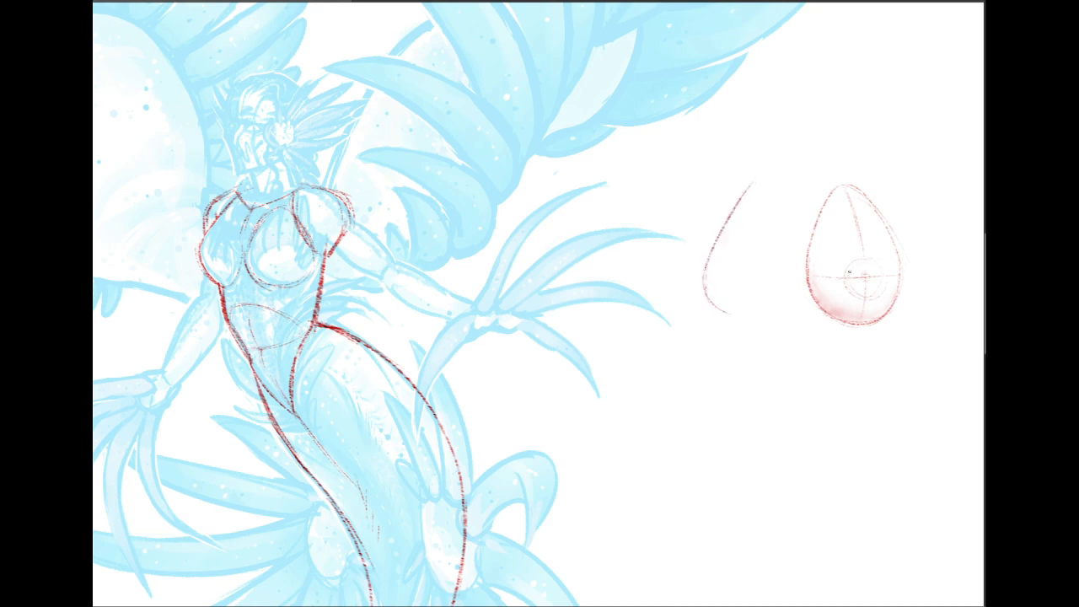
pyautogui.moveTo(717, 278)
pyautogui.mouseDown()
pyautogui.moveTo(710, 305)
pyautogui.moveTo(740, 319)
pyautogui.mouseUp()
pyautogui.moveTo(777, 209)
pyautogui.mouseDown()
pyautogui.moveTo(784, 271)
pyautogui.moveTo(763, 319)
pyautogui.moveTo(707, 285)
pyautogui.mouseUp()
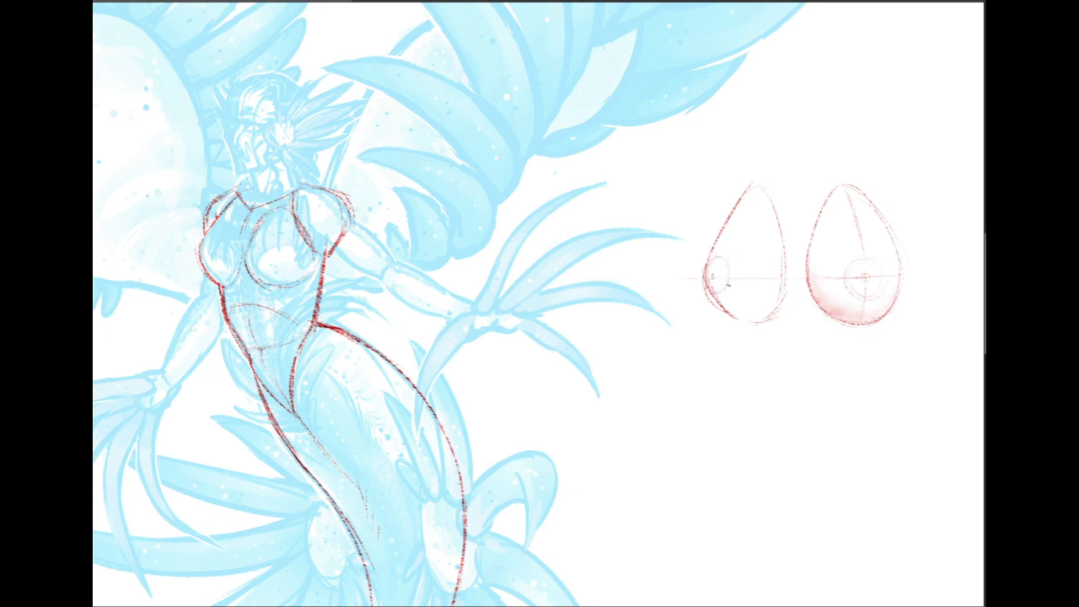
pyautogui.moveTo(753, 192); pyautogui.dragTo(722, 250)
pyautogui.moveTo(721, 299); pyautogui.dragTo(735, 310)
# - Draw a curved arrow pointing down at the tip of the front-view teardrop
pyautogui.moveTo(857, 192)
pyautogui.mouseDown()
pyautogui.moveTo(891, 86)
pyautogui.moveTo(852, 166)
pyautogui.mouseUp()
pyautogui.hotkey('ctrl', 'z')
pyautogui.moveTo(868, 149); pyautogui.dragTo(853, 165)
# - Below the teardrops, sketch a tilted angular ribcage block with a tapering abdomen form beneath it
pyautogui.moveTo(794, 358)
pyautogui.mouseDown()
pyautogui.moveTo(727, 431)
pyautogui.moveTo(728, 462)
pyautogui.moveTo(822, 399)
pyautogui.mouseUp()
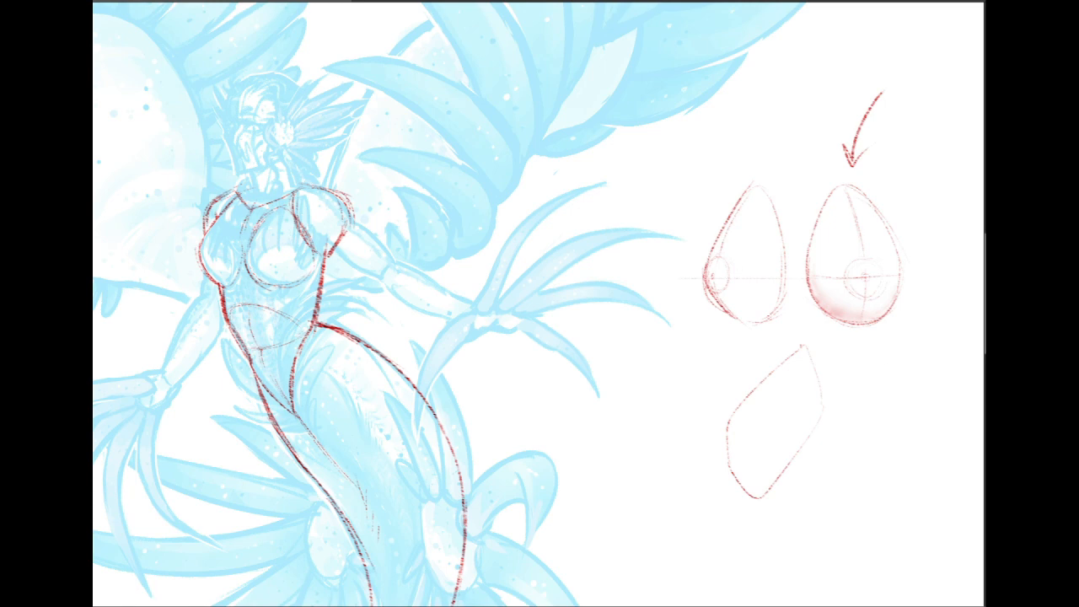
pyautogui.moveTo(705, 410); pyautogui.dragTo(751, 300)
pyautogui.moveTo(784, 381)
pyautogui.mouseDown()
pyautogui.moveTo(774, 401)
pyautogui.moveTo(789, 452)
pyautogui.mouseUp()
pyautogui.moveTo(833, 437); pyautogui.dragTo(807, 482)
pyautogui.moveTo(818, 373); pyautogui.dragTo(833, 437)
pyautogui.moveTo(759, 421); pyautogui.dragTo(748, 374)
# - Add overlapping curved folds across the ribcage block and outer contour lines connecting it to the form below
pyautogui.moveTo(882, 302); pyautogui.dragTo(882, 290)
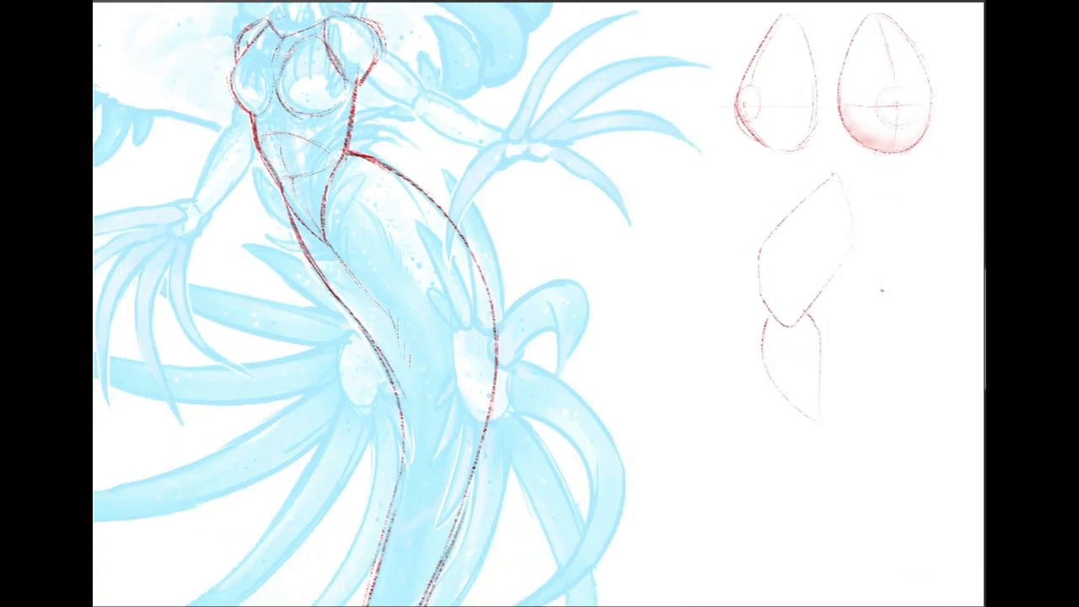
pyautogui.moveTo(855, 256); pyautogui.dragTo(815, 350)
pyautogui.moveTo(753, 261); pyautogui.dragTo(762, 348)
pyautogui.moveTo(797, 263)
pyautogui.mouseDown()
pyautogui.moveTo(860, 231)
pyautogui.moveTo(857, 257)
pyautogui.moveTo(827, 279)
pyautogui.mouseUp()
pyautogui.moveTo(851, 346); pyautogui.dragTo(824, 289)
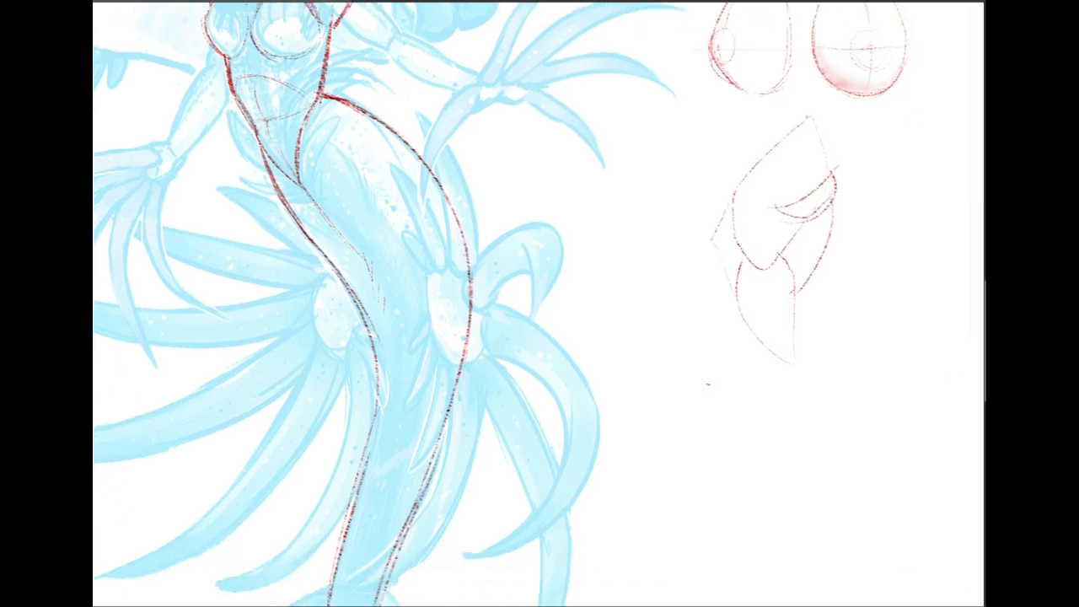
# - Sketch a narrow crescent form with inner contour guides below the torso study
pyautogui.moveTo(717, 373)
pyautogui.mouseDown()
pyautogui.moveTo(682, 443)
pyautogui.moveTo(776, 374)
pyautogui.moveTo(738, 368)
pyautogui.moveTo(776, 364)
pyautogui.mouseUp()
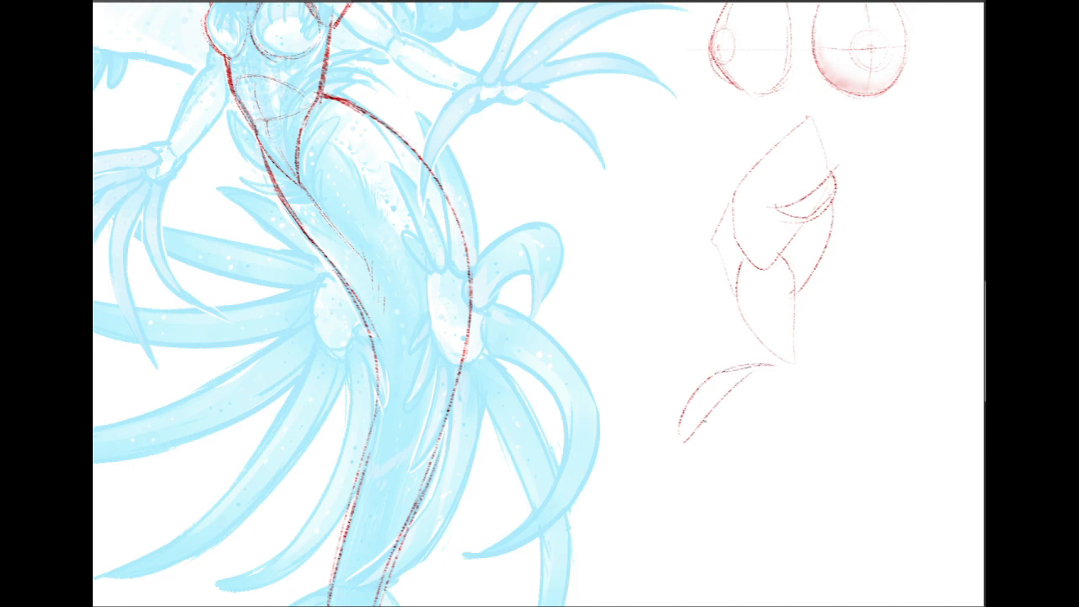
pyautogui.moveTo(684, 423); pyautogui.dragTo(708, 394)
pyautogui.moveTo(976, 477); pyautogui.dragTo(969, 376)
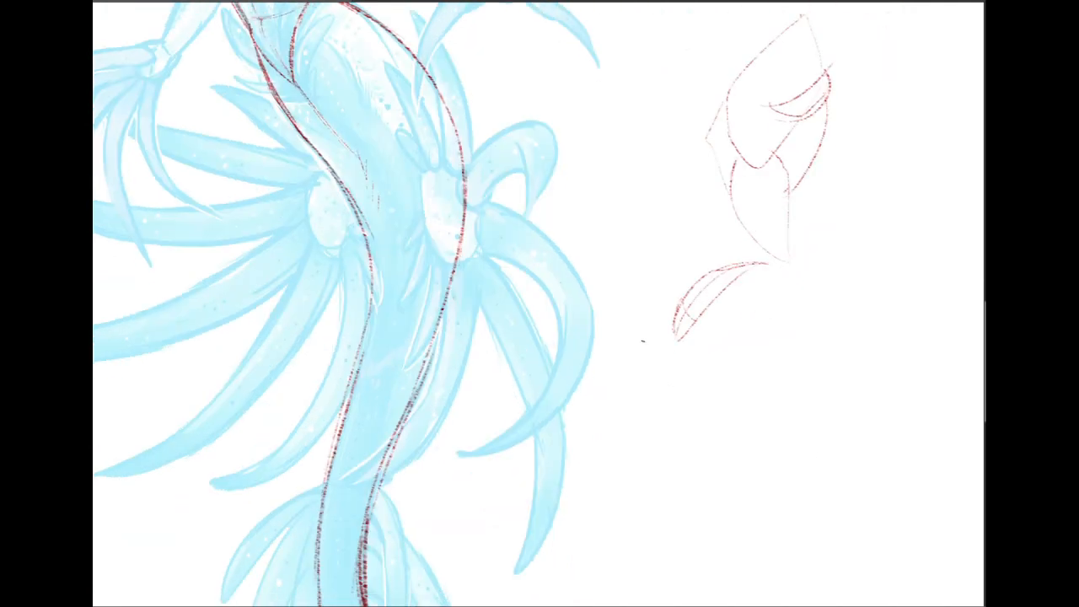
pyautogui.moveTo(641, 313)
pyautogui.mouseDown()
pyautogui.moveTo(622, 334)
pyautogui.moveTo(659, 331)
pyautogui.mouseUp()
pyautogui.hotkey('ctrl', 'z')
# - Sketch a large rounded form tapering to a lower point beside the crescent, with curved contour lines across it
pyautogui.scroll(5, 955, 244)
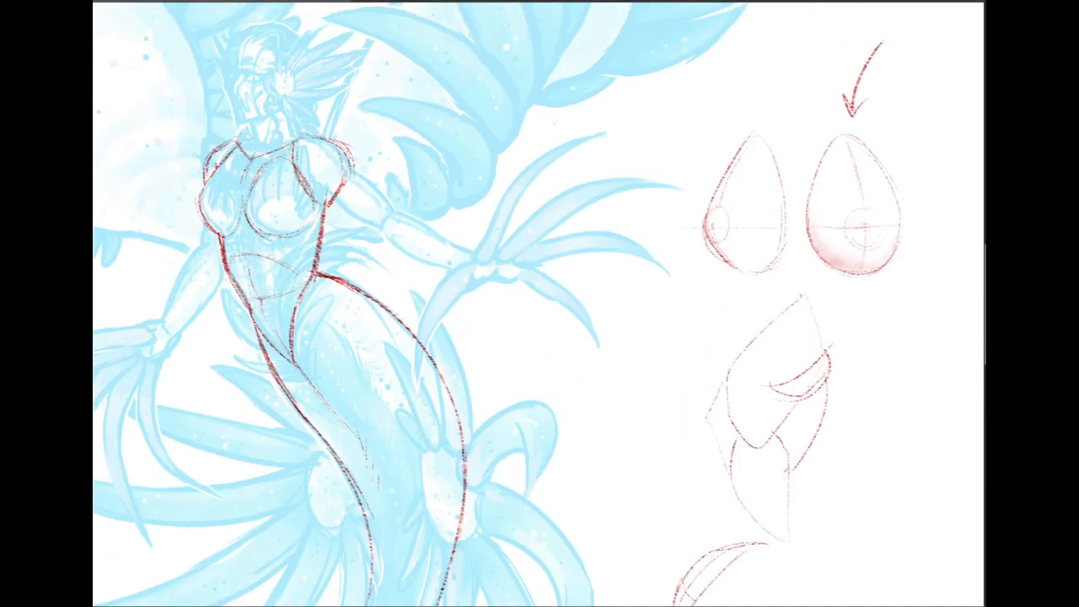
pyautogui.scroll(-3, 954, 244)
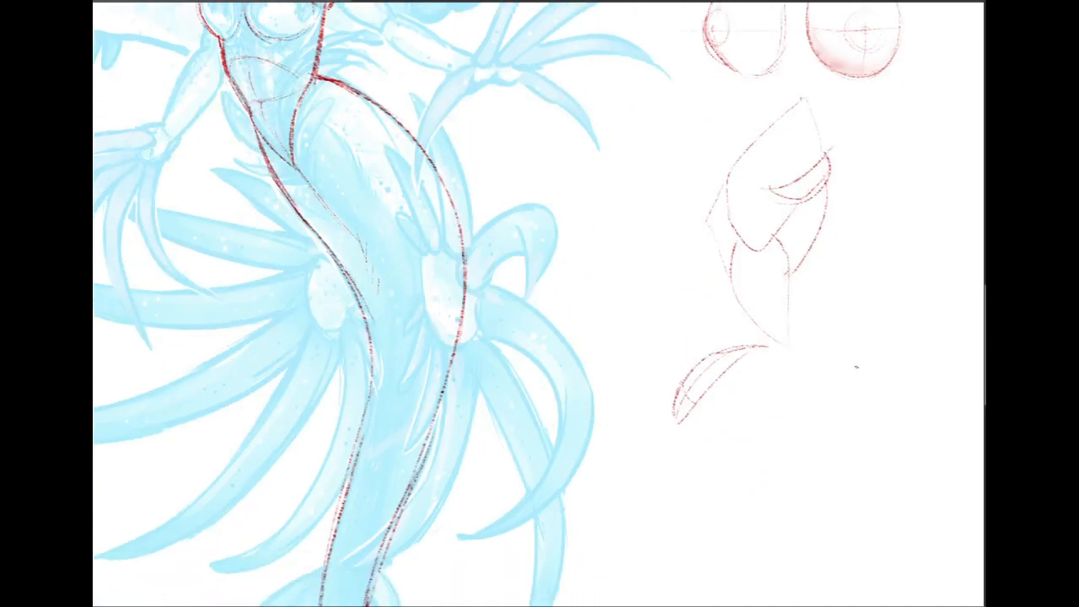
pyautogui.moveTo(857, 356)
pyautogui.mouseDown()
pyautogui.moveTo(791, 428)
pyautogui.moveTo(824, 525)
pyautogui.moveTo(866, 519)
pyautogui.moveTo(891, 402)
pyautogui.moveTo(917, 448)
pyautogui.mouseUp()
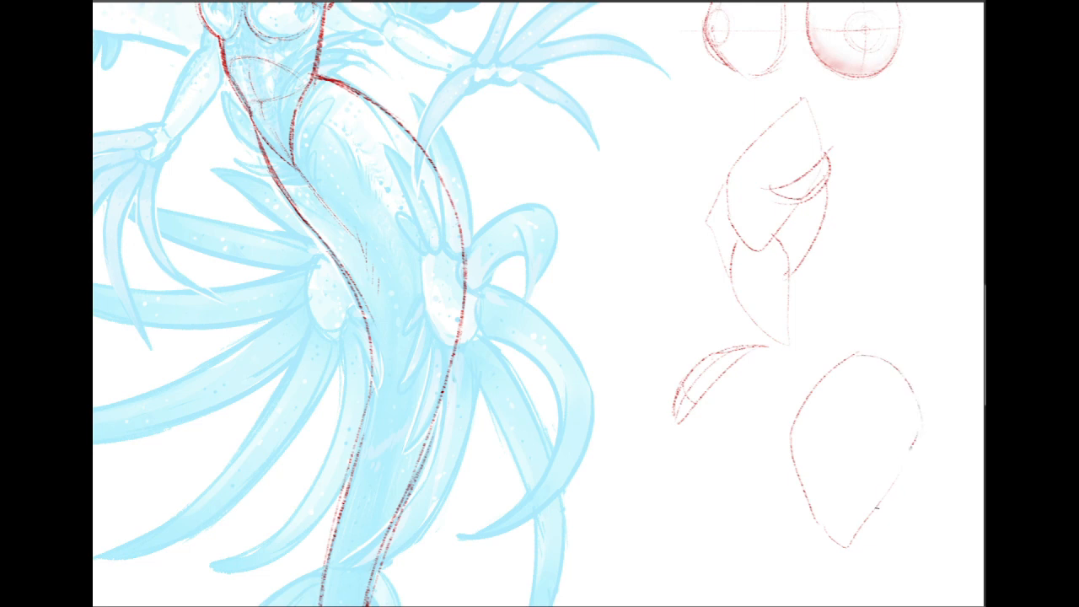
pyautogui.moveTo(875, 507); pyautogui.dragTo(911, 450)
pyautogui.moveTo(793, 413)
pyautogui.mouseDown()
pyautogui.moveTo(819, 375)
pyautogui.moveTo(917, 411)
pyautogui.mouseUp()
pyautogui.moveTo(898, 467); pyautogui.dragTo(875, 499)
pyautogui.moveTo(824, 415)
pyautogui.mouseDown()
pyautogui.moveTo(856, 530)
pyautogui.moveTo(872, 464)
pyautogui.mouseUp()
# - Draw a horizontal guide line across the main figure's chest
pyautogui.scroll(5, 539, 304)
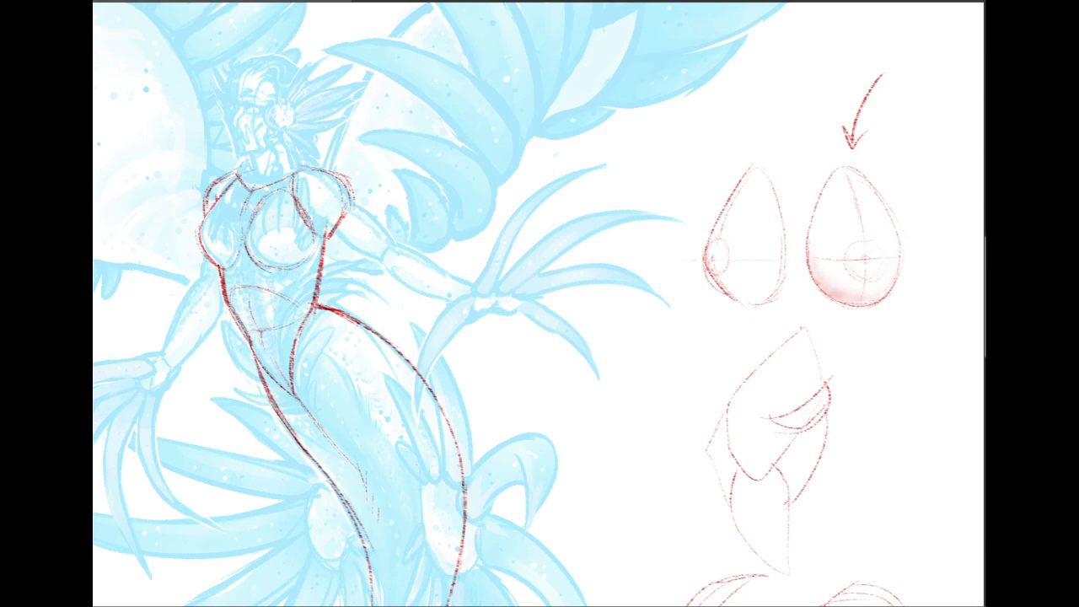
pyautogui.scroll(-3, 540, 304)
pyautogui.scroll(4, 540, 303)
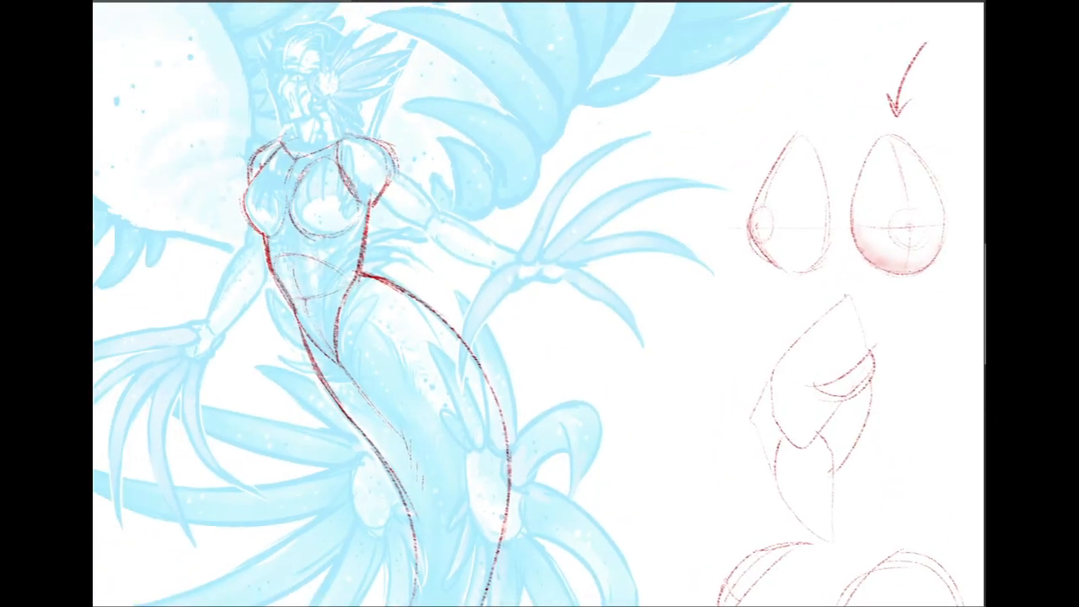
pyautogui.hscroll(2, 540, 303)
pyautogui.scroll(-1, 539, 304)
pyautogui.hscroll(-8, 455, 194)
pyautogui.scroll(3, 456, 194)
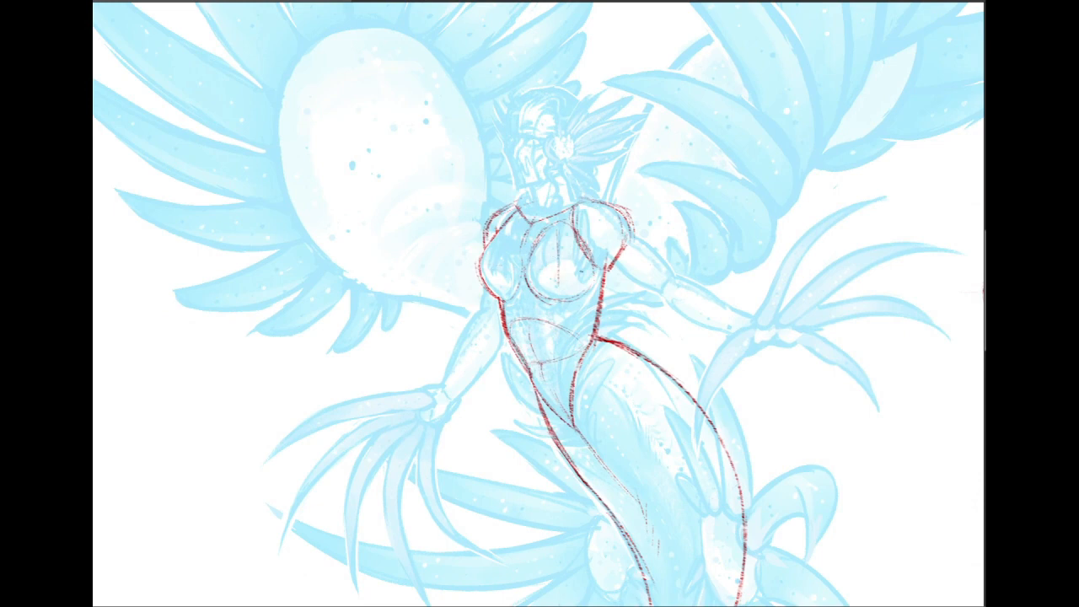
pyautogui.moveTo(506, 264); pyautogui.dragTo(577, 269)
pyautogui.moveTo(339, 256); pyautogui.dragTo(314, 218)
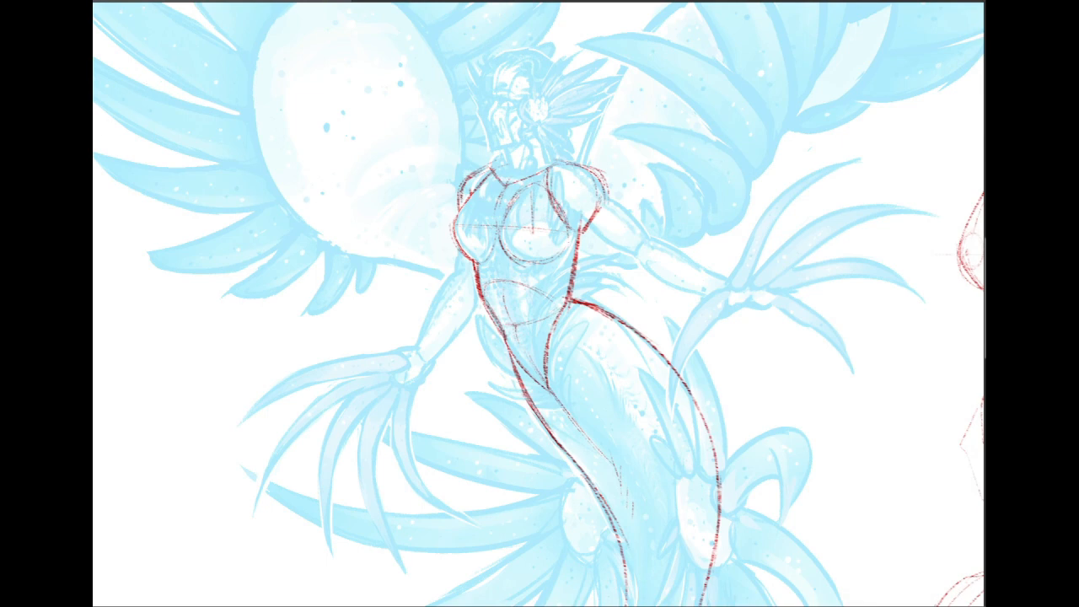
# - Liquify the red sketch with a brush size of 125, pushing the outer chest contour on the near side slightly outward
pyautogui.hotkey('alt', 't')
pyautogui.click(306, 42)
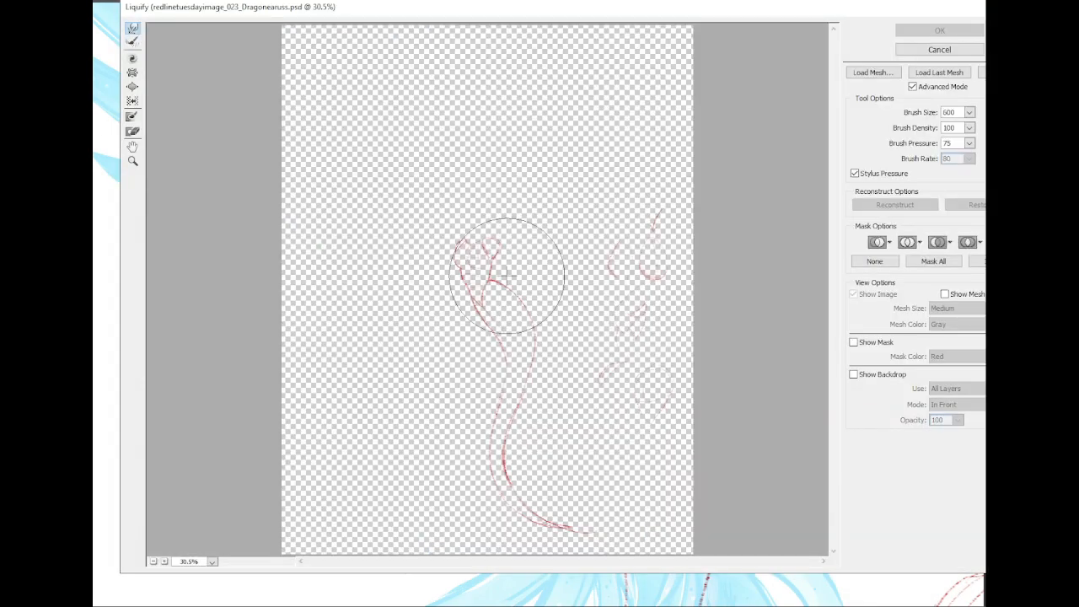
pyautogui.click(212, 562)
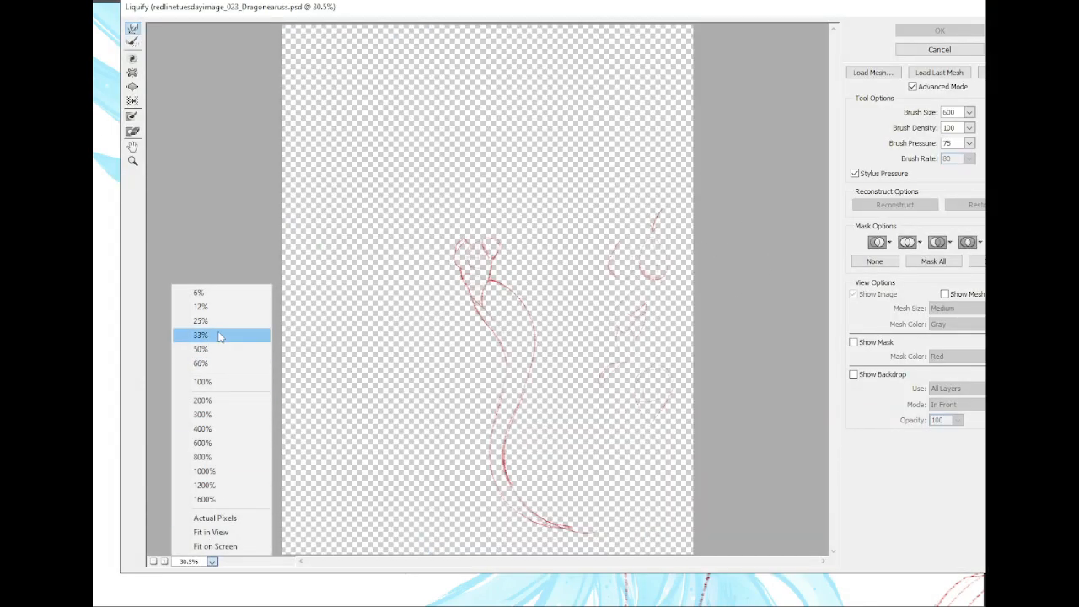
pyautogui.click(215, 383)
pyautogui.press('[')
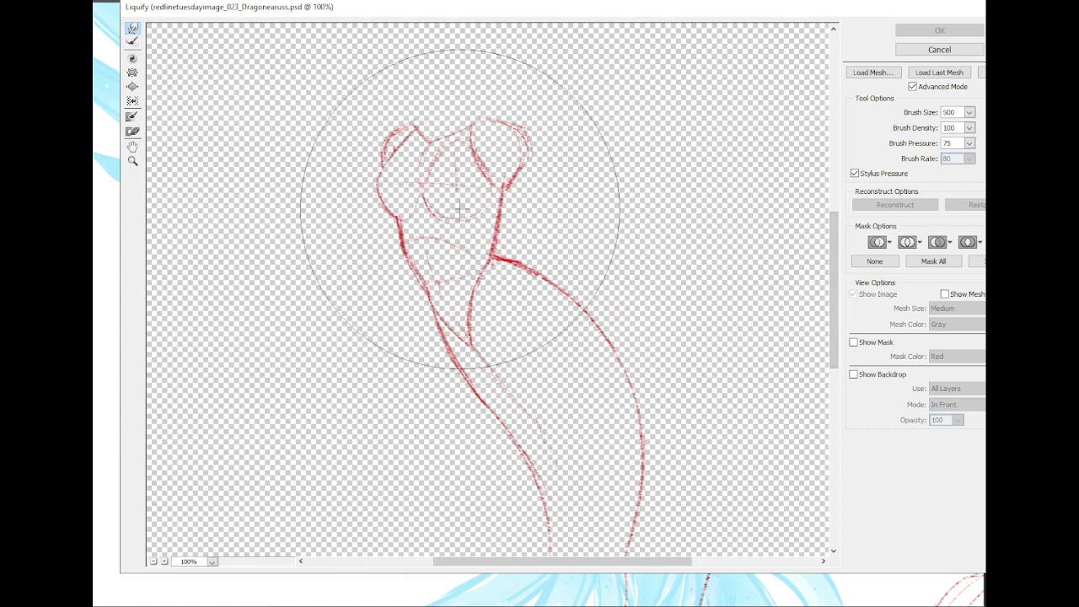
pyautogui.press('[')
pyautogui.press('[')
pyautogui.press('[')
pyautogui.press('[')
pyautogui.press('[')
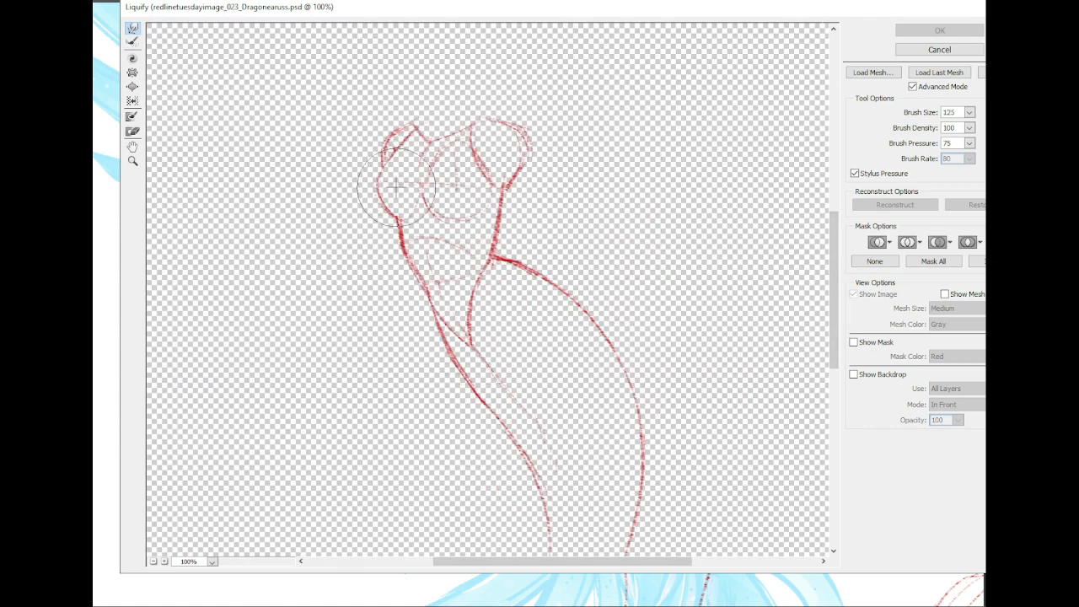
pyautogui.moveTo(395, 188)
pyautogui.mouseDown()
pyautogui.moveTo(447, 180)
pyautogui.moveTo(446, 191)
pyautogui.moveTo(437, 180)
pyautogui.moveTo(506, 141)
pyautogui.moveTo(443, 162)
pyautogui.mouseUp()
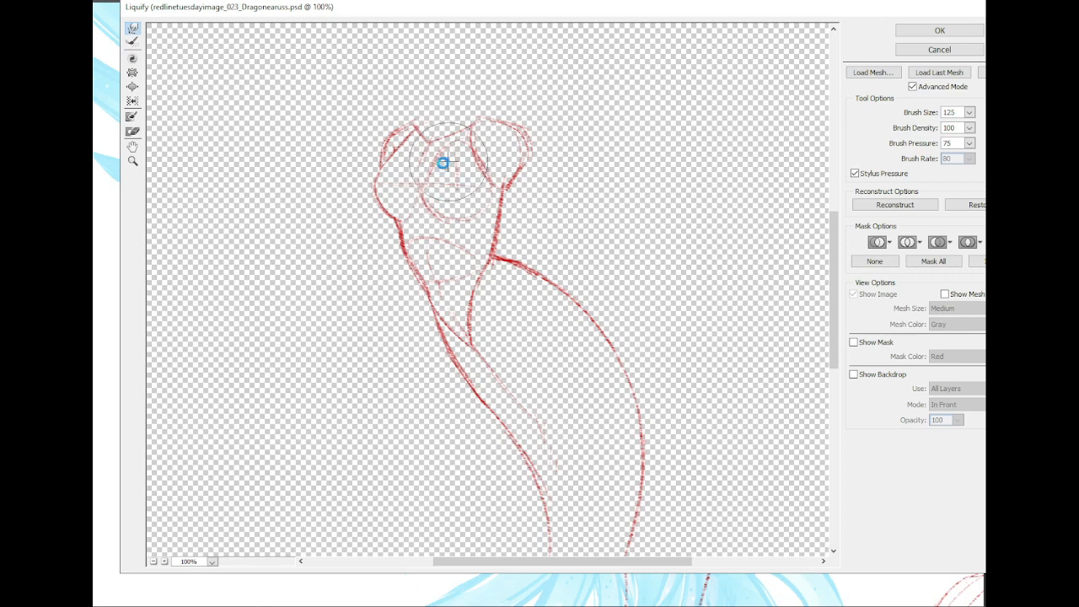
pyautogui.press('Return')
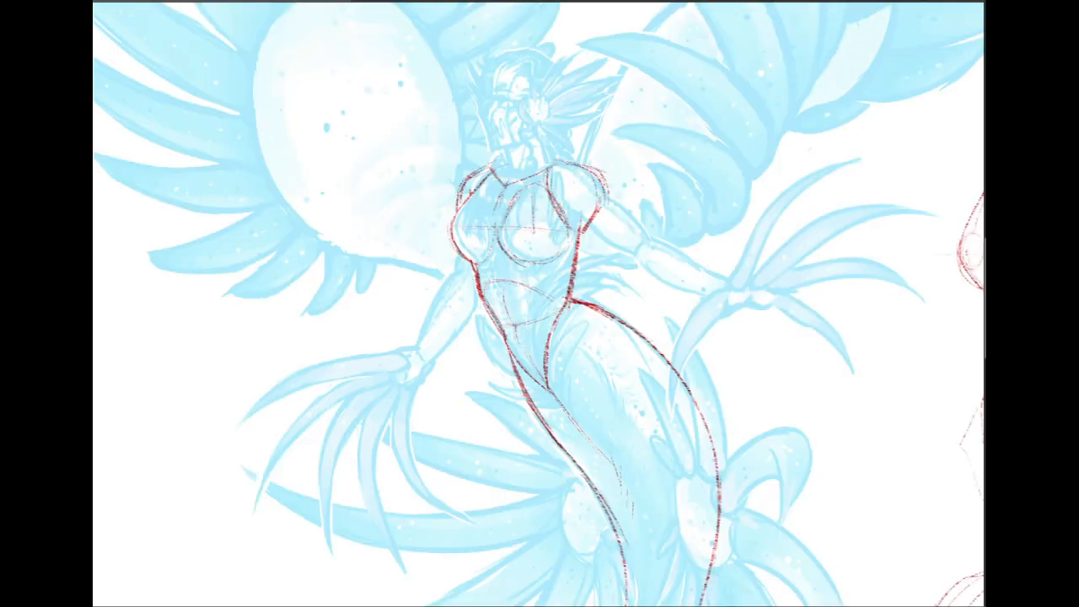
# - Sketch the outstretched arm on the viewer's right, from the shoulder through the elbow and forearm to the palm
pyautogui.moveTo(506, 255); pyautogui.dragTo(511, 232)
pyautogui.moveTo(549, 157)
pyautogui.mouseDown()
pyautogui.moveTo(579, 169)
pyautogui.moveTo(667, 251)
pyautogui.moveTo(647, 255)
pyautogui.mouseUp()
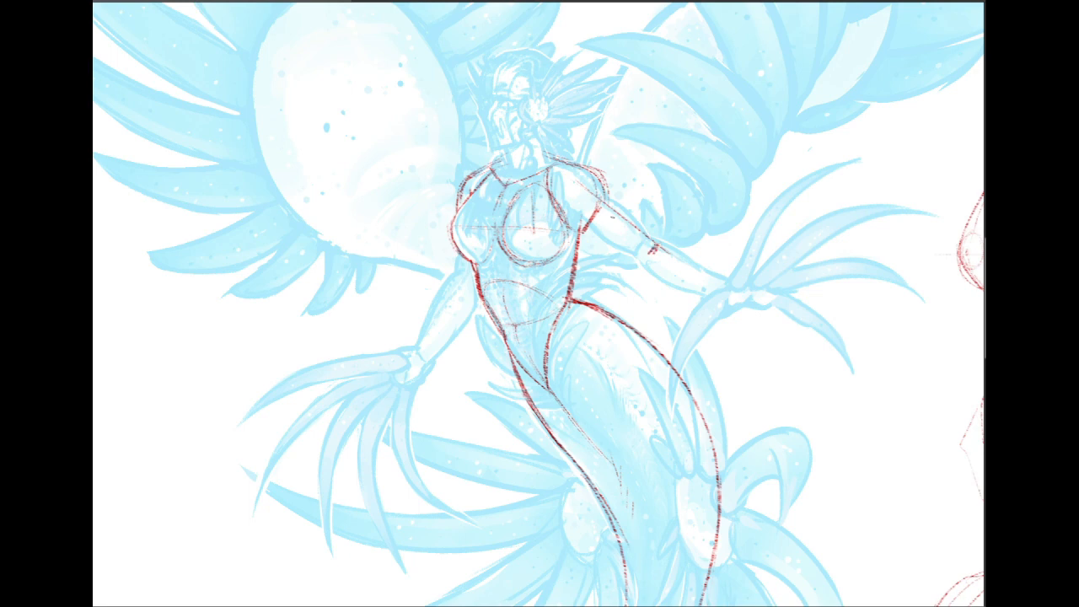
pyautogui.moveTo(605, 194); pyautogui.dragTo(648, 232)
pyautogui.moveTo(582, 221)
pyautogui.mouseDown()
pyautogui.moveTo(654, 247)
pyautogui.moveTo(647, 261)
pyautogui.moveTo(658, 250)
pyautogui.moveTo(687, 255)
pyautogui.moveTo(664, 251)
pyautogui.moveTo(676, 251)
pyautogui.moveTo(744, 289)
pyautogui.mouseUp()
pyautogui.moveTo(654, 264); pyautogui.dragTo(740, 316)
pyautogui.moveTo(708, 283)
pyautogui.mouseDown()
pyautogui.moveTo(767, 283)
pyautogui.moveTo(778, 306)
pyautogui.moveTo(712, 311)
pyautogui.mouseUp()
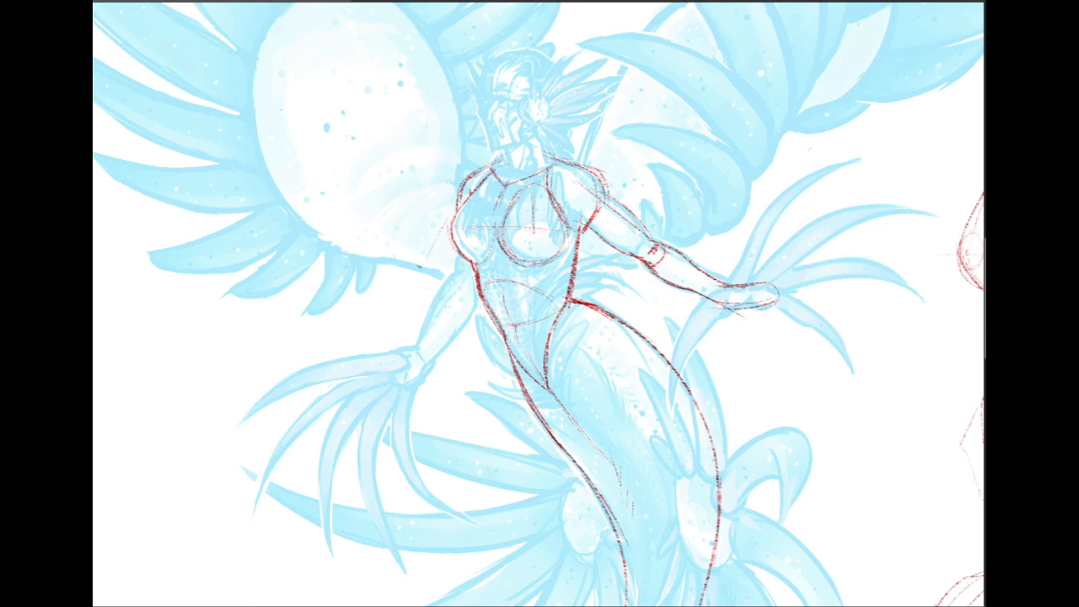
# - Sketch an elbow oval and the forearm outline for the arm on the viewer's left, angled farther from the body
pyautogui.moveTo(413, 283)
pyautogui.mouseDown()
pyautogui.moveTo(406, 310)
pyautogui.moveTo(419, 287)
pyautogui.moveTo(383, 313)
pyautogui.moveTo(345, 358)
pyautogui.moveTo(425, 277)
pyautogui.moveTo(386, 312)
pyautogui.mouseUp()
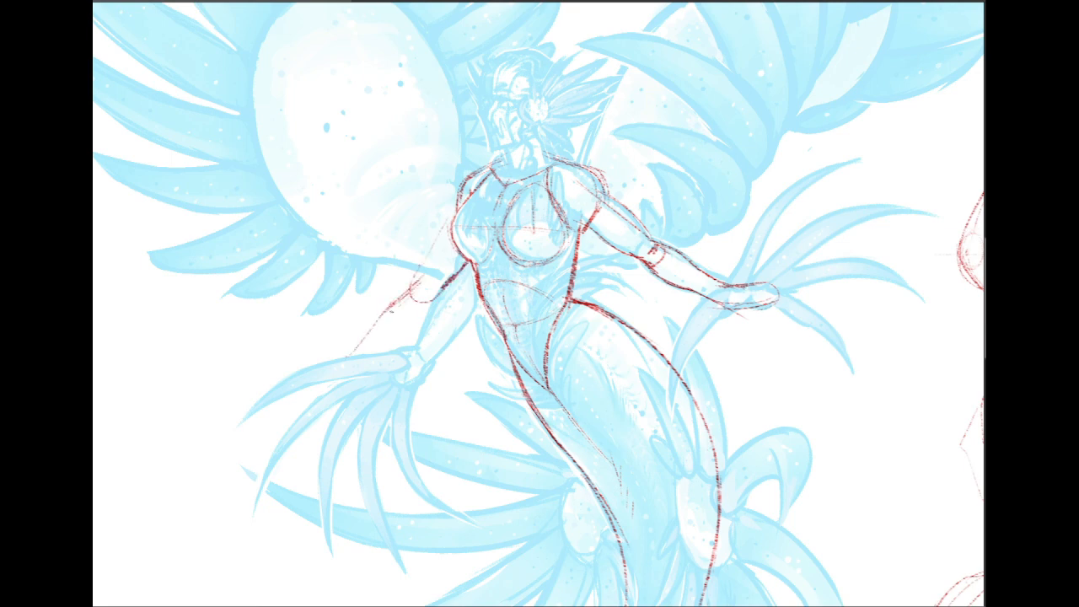
pyautogui.moveTo(348, 354)
pyautogui.mouseDown()
pyautogui.moveTo(356, 380)
pyautogui.moveTo(427, 327)
pyautogui.moveTo(432, 303)
pyautogui.moveTo(413, 324)
pyautogui.mouseUp()
pyautogui.moveTo(440, 273); pyautogui.dragTo(417, 304)
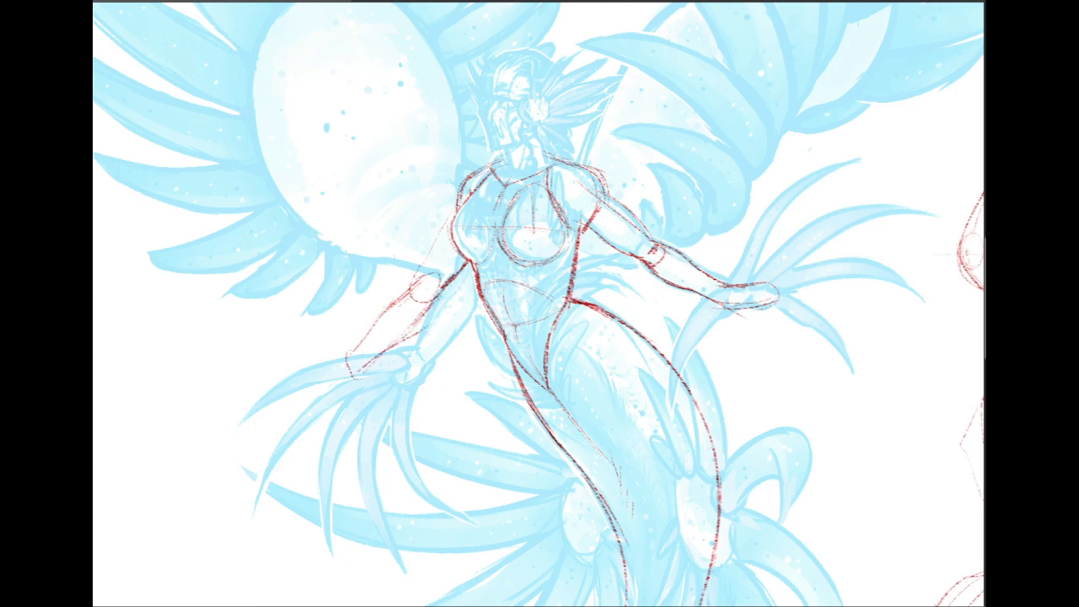
# - Draw the upper-arm contours of the arm on the viewer's left and reinforce its forearm outline to the wrist
pyautogui.moveTo(454, 209); pyautogui.dragTo(420, 268)
pyautogui.moveTo(425, 256); pyautogui.dragTo(403, 285)
pyautogui.hotkey('ctrl', 'z')
pyautogui.moveTo(434, 245); pyautogui.dragTo(397, 300)
pyautogui.hotkey('ctrl', 'z')
pyautogui.moveTo(361, 345); pyautogui.dragTo(350, 356)
pyautogui.moveTo(428, 305); pyautogui.dragTo(392, 346)
pyautogui.moveTo(446, 287)
pyautogui.mouseDown()
pyautogui.moveTo(393, 345)
pyautogui.moveTo(417, 330)
pyautogui.mouseUp()
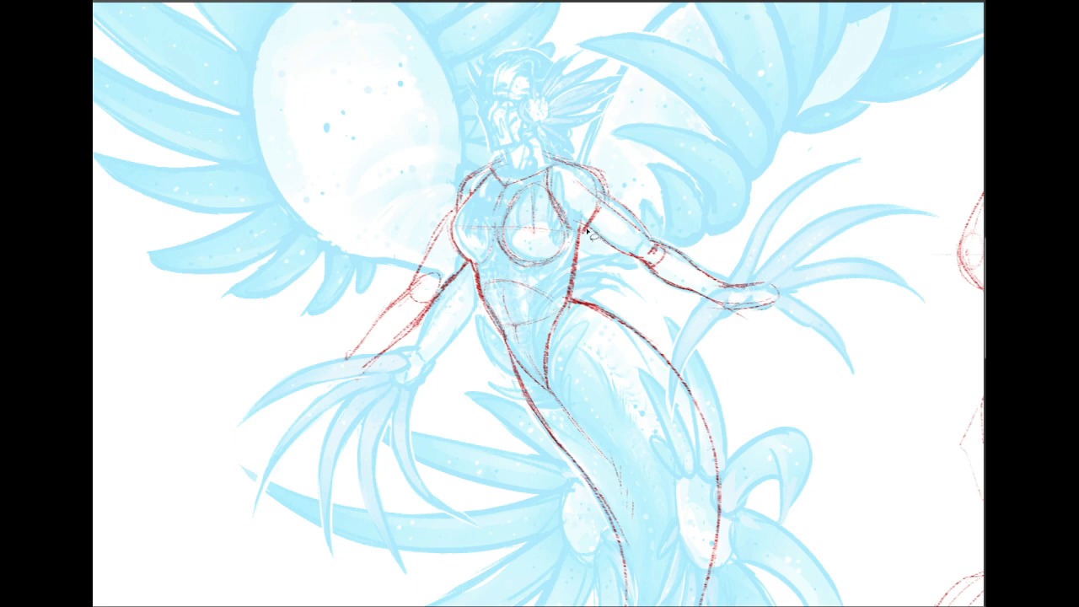
# - Select the sketched arm on the viewer's right and move it slightly down and away from the shoulder
pyautogui.moveTo(605, 207)
pyautogui.mouseDown()
pyautogui.moveTo(645, 179)
pyautogui.moveTo(841, 321)
pyautogui.moveTo(694, 323)
pyautogui.moveTo(630, 272)
pyautogui.mouseUp()
pyautogui.press('v')
pyautogui.moveTo(716, 282)
pyautogui.mouseDown()
pyautogui.moveTo(743, 292)
pyautogui.moveTo(726, 288)
pyautogui.mouseUp()
pyautogui.press('Return')
pyautogui.hotkey('ctrl', 'd')
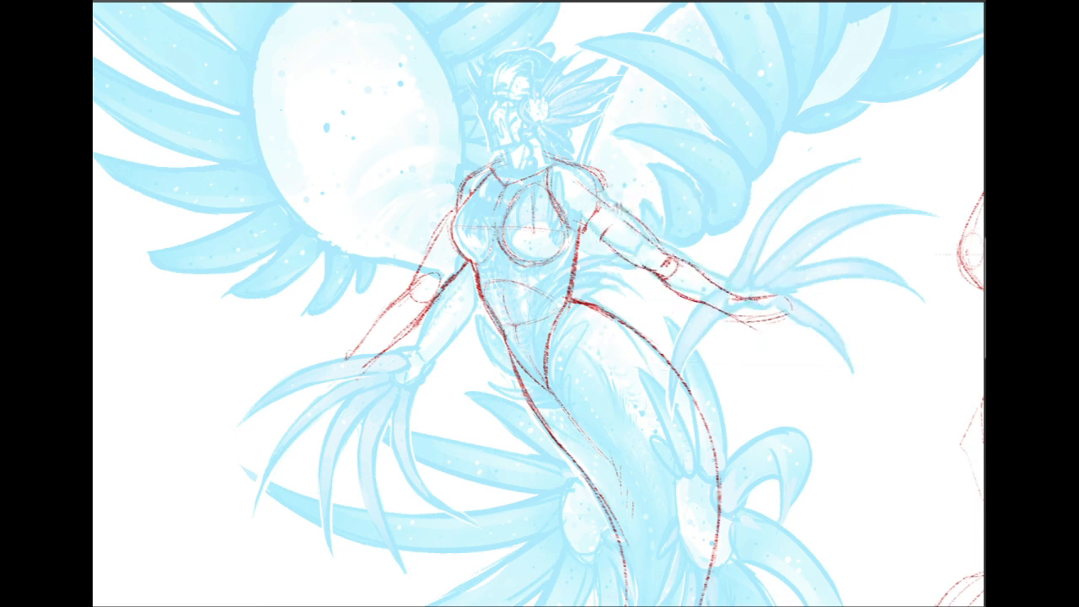
# - Redraw the upper-arm contours to reconnect the moved arm with the shoulder and shade inside them
pyautogui.moveTo(587, 221); pyautogui.dragTo(636, 260)
pyautogui.moveTo(592, 172); pyautogui.dragTo(663, 251)
pyautogui.moveTo(623, 212); pyautogui.dragTo(666, 253)
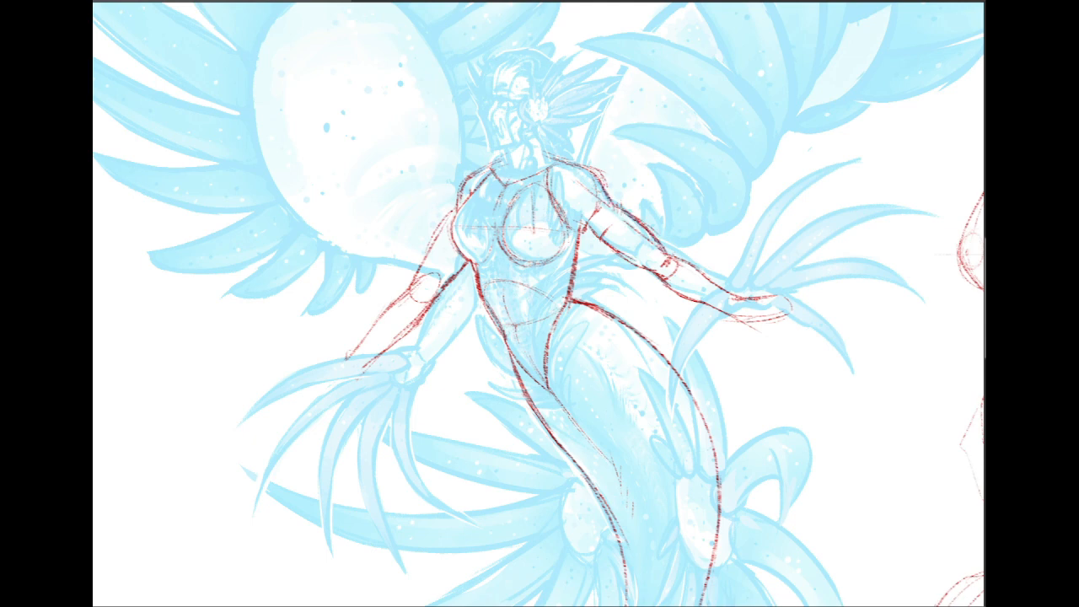
pyautogui.moveTo(589, 228)
pyautogui.mouseDown()
pyautogui.moveTo(663, 278)
pyautogui.moveTo(703, 268)
pyautogui.mouseUp()
pyautogui.moveTo(645, 250)
pyautogui.mouseDown()
pyautogui.moveTo(607, 222)
pyautogui.moveTo(642, 238)
pyautogui.moveTo(624, 221)
pyautogui.mouseUp()
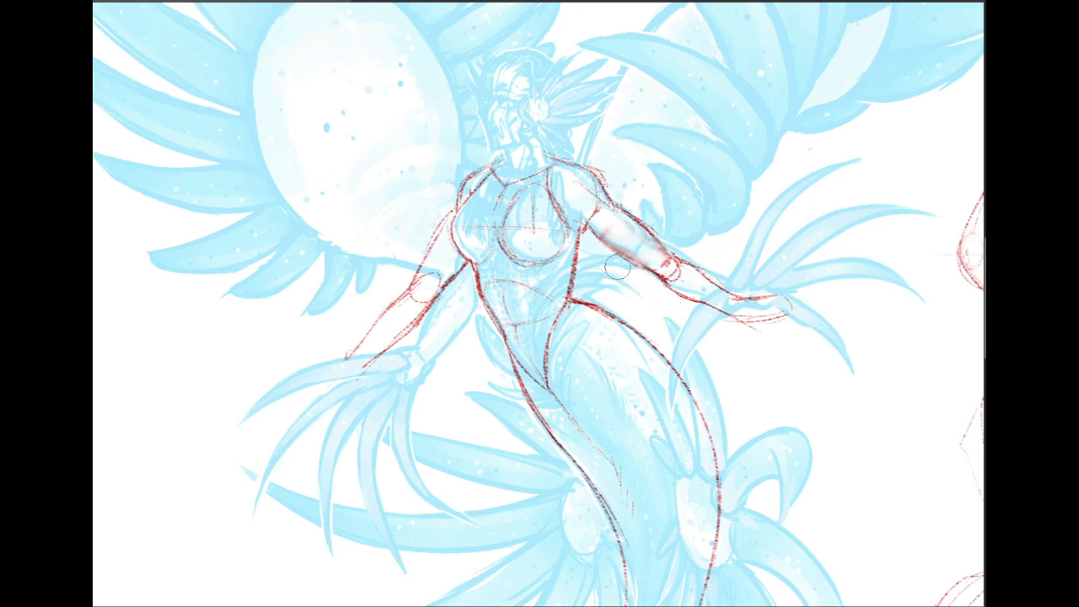
# - Erase the arm's shading, forearm and palm on the viewer's right, and redraw the forearm narrowing to a shorter wrist
pyautogui.moveTo(616, 269)
pyautogui.mouseDown()
pyautogui.moveTo(660, 261)
pyautogui.moveTo(618, 224)
pyautogui.moveTo(650, 249)
pyautogui.moveTo(634, 234)
pyautogui.moveTo(646, 245)
pyautogui.moveTo(608, 235)
pyautogui.moveTo(661, 265)
pyautogui.mouseUp()
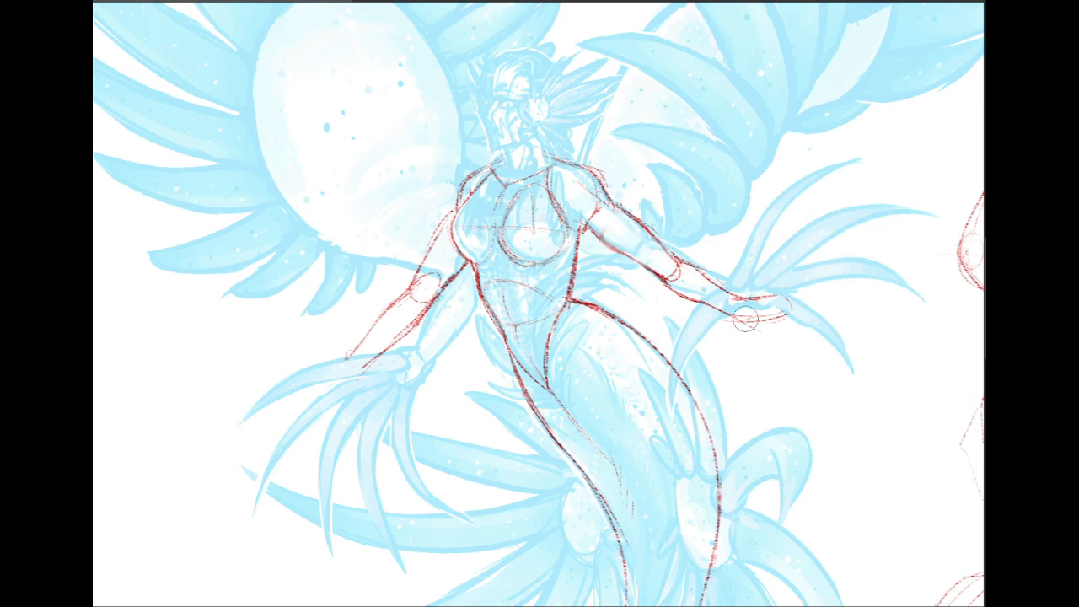
pyautogui.moveTo(746, 319)
pyautogui.mouseDown()
pyautogui.moveTo(717, 274)
pyautogui.moveTo(718, 286)
pyautogui.moveTo(670, 272)
pyautogui.moveTo(744, 318)
pyautogui.moveTo(743, 288)
pyautogui.moveTo(785, 286)
pyautogui.moveTo(796, 298)
pyautogui.moveTo(776, 279)
pyautogui.mouseUp()
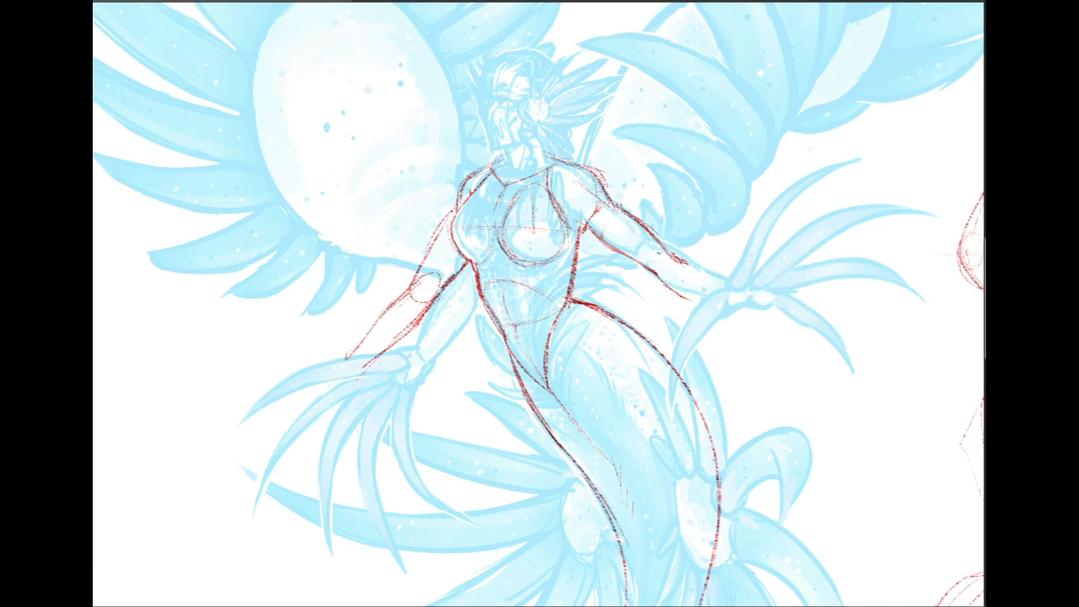
pyautogui.moveTo(687, 264); pyautogui.dragTo(745, 300)
pyautogui.moveTo(653, 269)
pyautogui.mouseDown()
pyautogui.moveTo(746, 317)
pyautogui.moveTo(782, 293)
pyautogui.mouseUp()
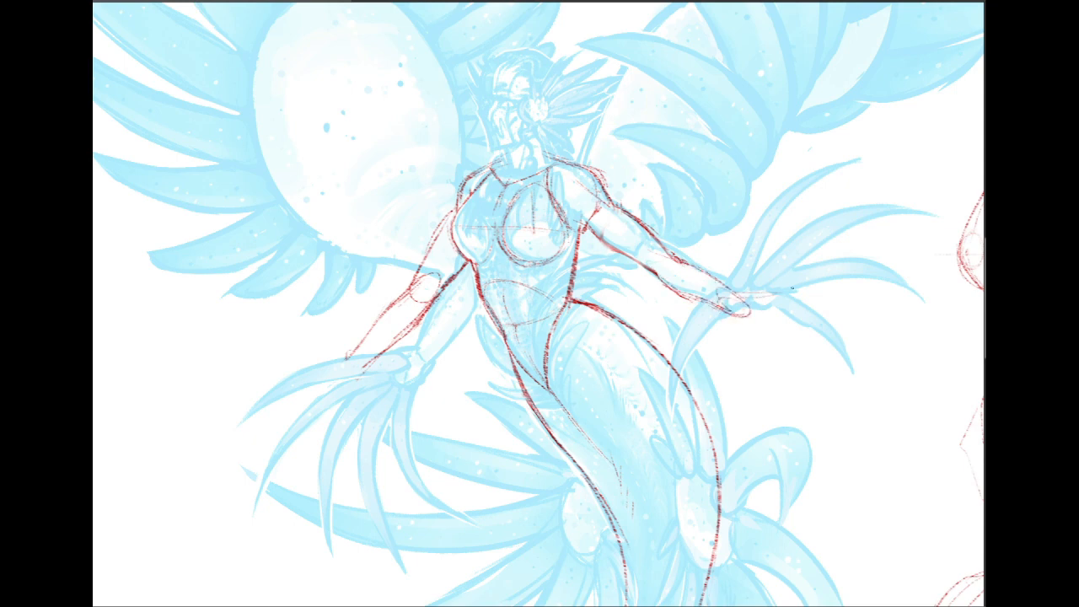
# - Close the wrist end of the forearm on the viewer's left with a small rounded outline
pyautogui.moveTo(347, 348); pyautogui.dragTo(354, 369)
pyautogui.moveTo(354, 364); pyautogui.dragTo(366, 354)
# - Draw the neck line and a simplified head over the figure's face, with face profile, jaw, rounded cranium, brow line and oval ear
pyautogui.moveTo(565, 214); pyautogui.dragTo(602, 237)
pyautogui.moveTo(658, 169)
pyautogui.mouseDown()
pyautogui.moveTo(590, 118)
pyautogui.moveTo(616, 379)
pyautogui.moveTo(641, 312)
pyautogui.moveTo(713, 270)
pyautogui.mouseUp()
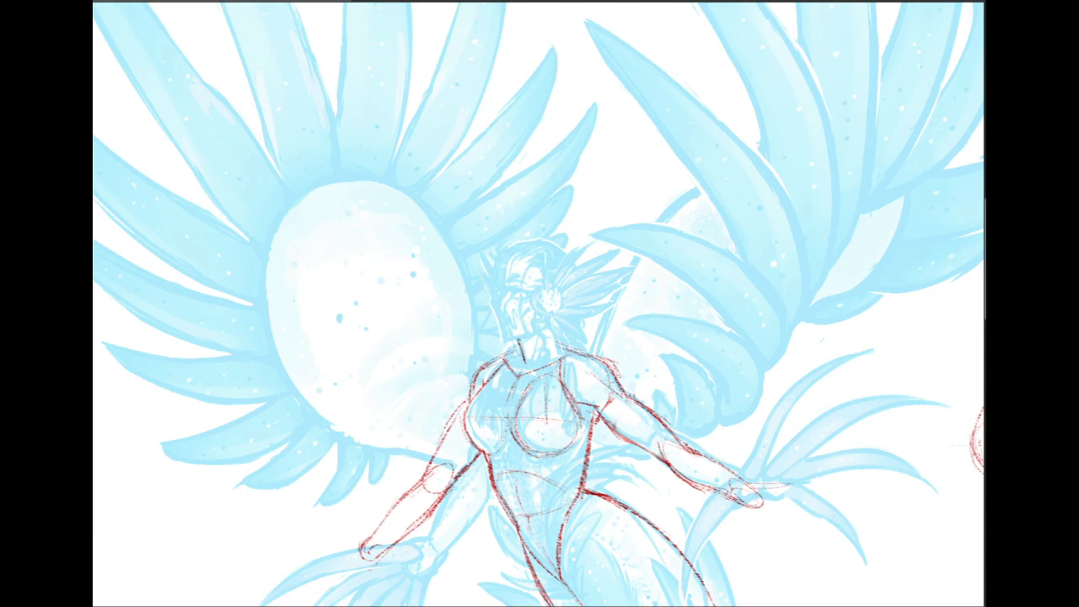
pyautogui.moveTo(553, 327); pyautogui.dragTo(559, 355)
pyautogui.moveTo(506, 254)
pyautogui.mouseDown()
pyautogui.moveTo(497, 289)
pyautogui.moveTo(506, 336)
pyautogui.mouseUp()
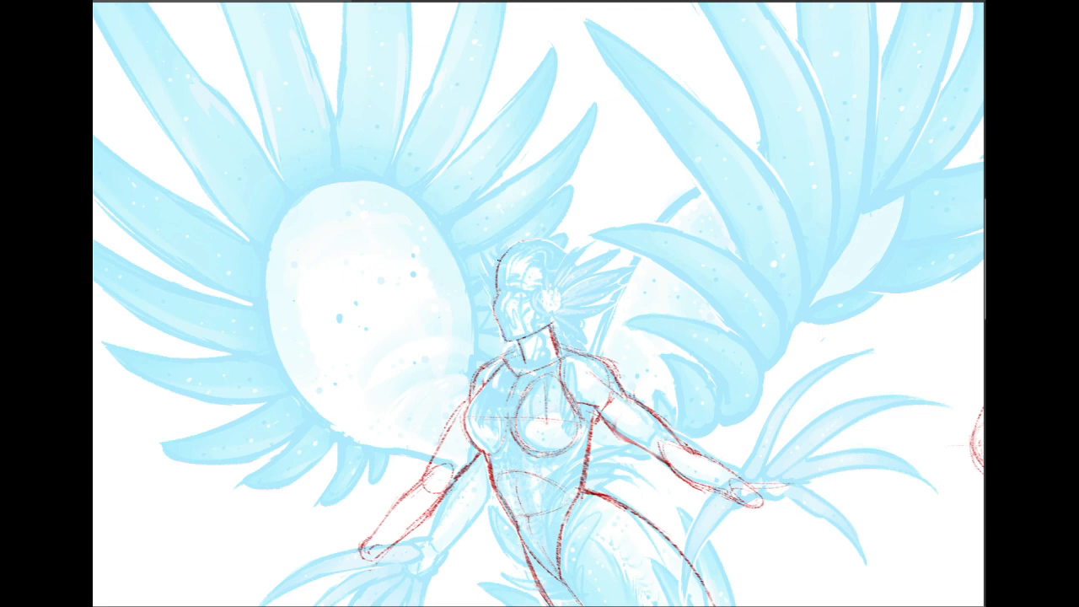
pyautogui.moveTo(501, 256)
pyautogui.mouseDown()
pyautogui.moveTo(548, 242)
pyautogui.moveTo(560, 249)
pyautogui.moveTo(579, 284)
pyautogui.moveTo(554, 318)
pyautogui.mouseUp()
pyautogui.moveTo(579, 257)
pyautogui.mouseDown()
pyautogui.moveTo(572, 305)
pyautogui.moveTo(551, 324)
pyautogui.mouseUp()
pyautogui.moveTo(504, 267); pyautogui.dragTo(501, 298)
pyautogui.moveTo(496, 293)
pyautogui.mouseDown()
pyautogui.moveTo(560, 312)
pyautogui.moveTo(550, 330)
pyautogui.mouseUp()
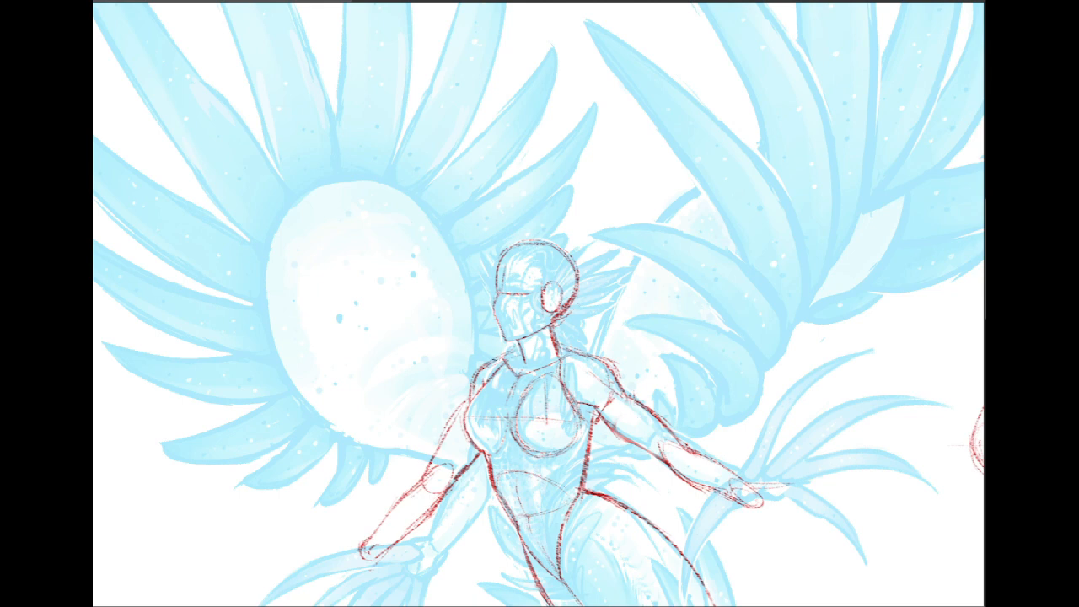
# - Reinforce the V-shaped collar line at the base of the neck and the shoulder contour on the viewer's left
pyautogui.moveTo(498, 356)
pyautogui.mouseDown()
pyautogui.moveTo(476, 394)
pyautogui.moveTo(518, 349)
pyautogui.moveTo(516, 392)
pyautogui.moveTo(533, 368)
pyautogui.moveTo(577, 353)
pyautogui.mouseUp()
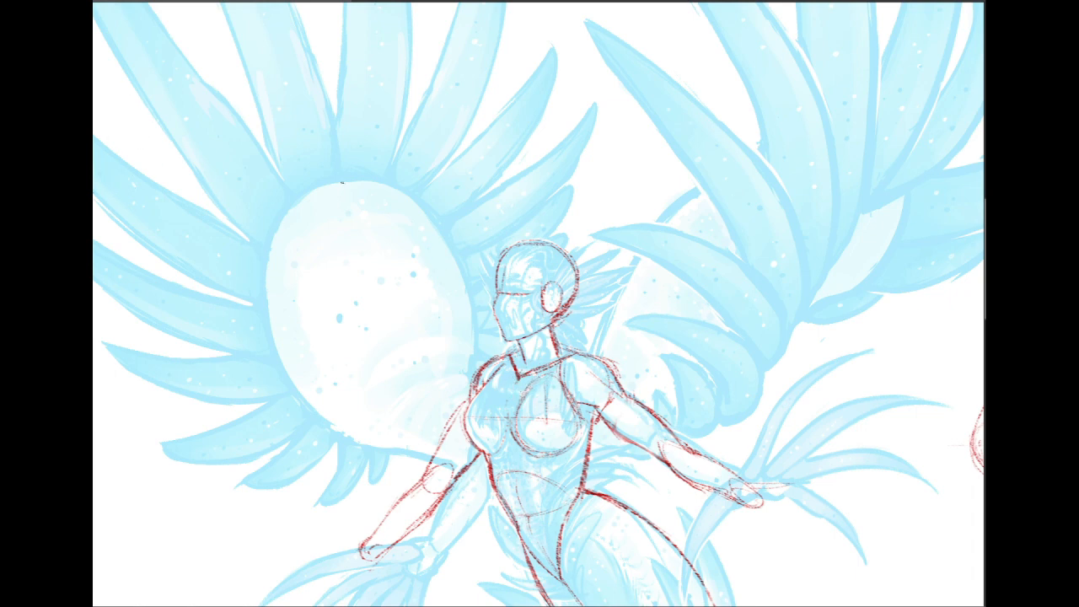
pyautogui.moveTo(475, 367); pyautogui.dragTo(471, 386)
# - Draw a tall oval over the pale patch where the leg fins attach on the viewer's right
pyautogui.scroll(-1, 540, 303)
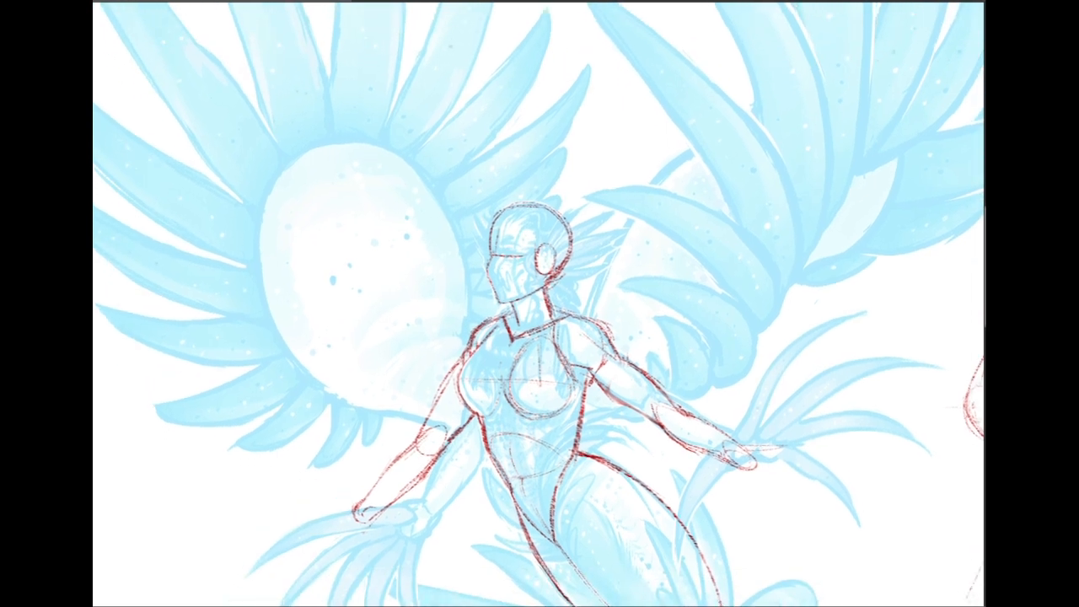
pyautogui.scroll(-5, 539, 304)
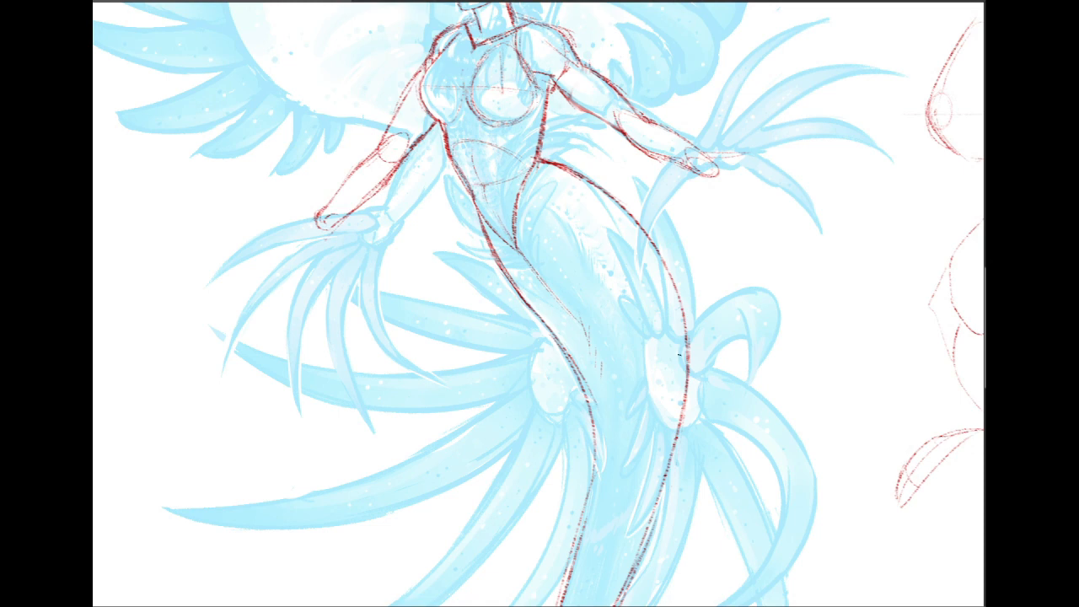
pyautogui.moveTo(651, 379)
pyautogui.mouseDown()
pyautogui.moveTo(668, 422)
pyautogui.moveTo(649, 337)
pyautogui.moveTo(700, 379)
pyautogui.moveTo(679, 362)
pyautogui.moveTo(659, 411)
pyautogui.moveTo(679, 434)
pyautogui.mouseUp()
pyautogui.hotkey('ctrl', 'z')
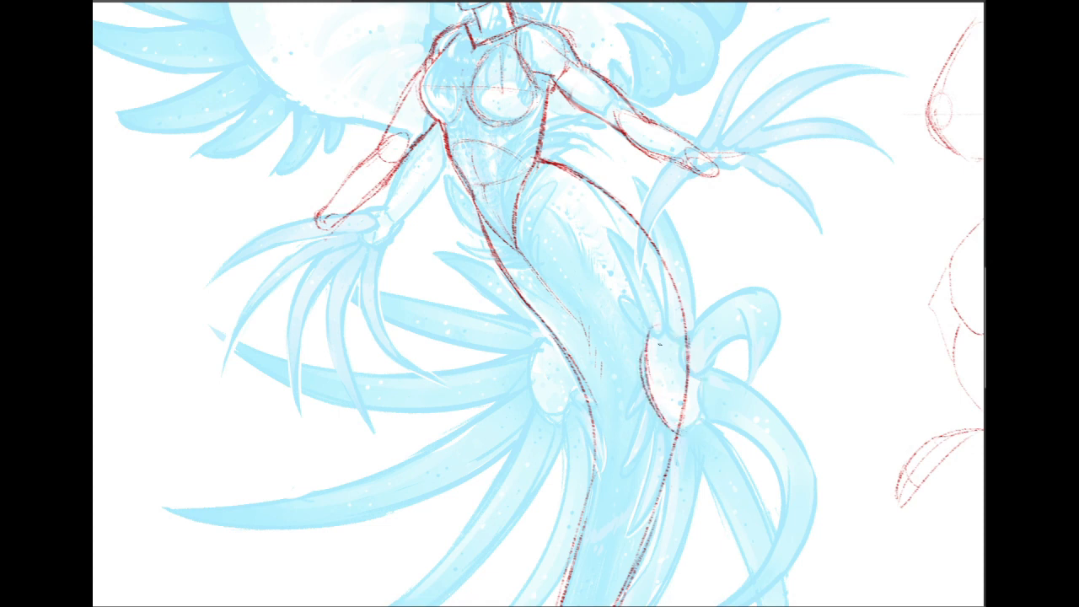
pyautogui.hotkey('ctrl', 'z')
pyautogui.moveTo(649, 330)
pyautogui.mouseDown()
pyautogui.moveTo(659, 415)
pyautogui.moveTo(691, 346)
pyautogui.moveTo(700, 397)
pyautogui.mouseUp()
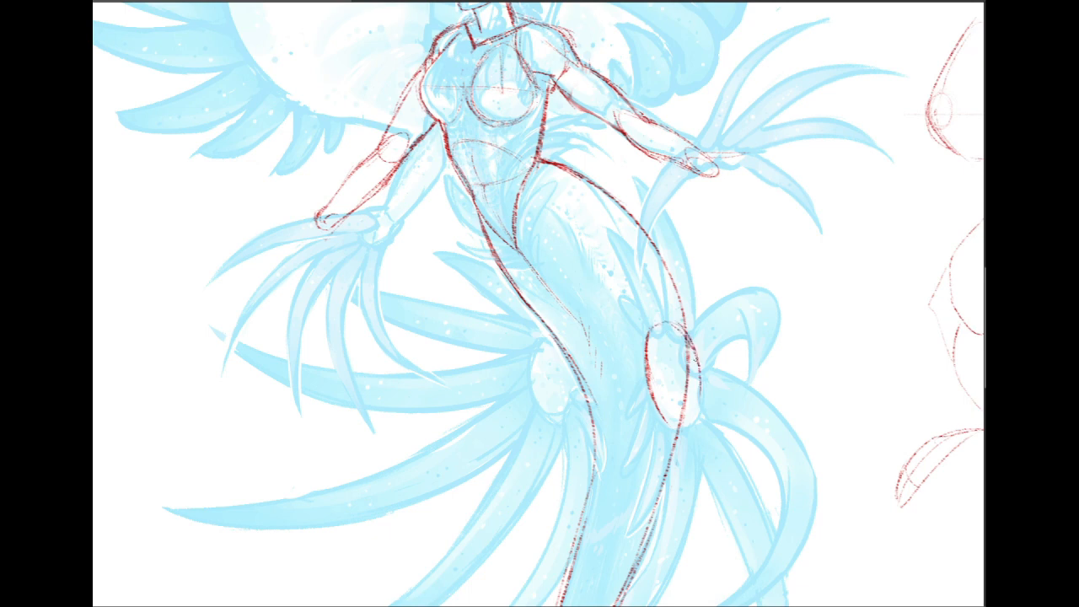
pyautogui.moveTo(698, 360)
pyautogui.mouseDown()
pyautogui.moveTo(696, 418)
pyautogui.moveTo(705, 393)
pyautogui.moveTo(693, 337)
pyautogui.mouseUp()
# - Draw a smaller tilted oval over the matching fin base on the viewer's left and darken its outer edge
pyautogui.moveTo(539, 342)
pyautogui.mouseDown()
pyautogui.moveTo(558, 419)
pyautogui.moveTo(575, 422)
pyautogui.mouseUp()
pyautogui.moveTo(561, 367); pyautogui.dragTo(577, 379)
pyautogui.hotkey('ctrl', 'z')
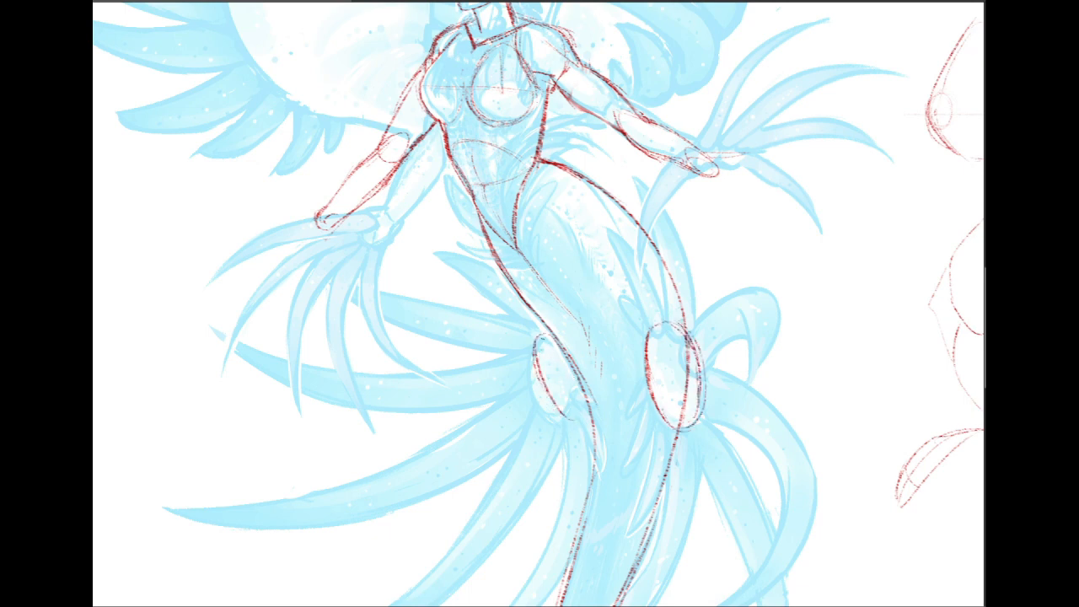
pyautogui.moveTo(557, 337); pyautogui.dragTo(538, 407)
pyautogui.moveTo(535, 350)
pyautogui.mouseDown()
pyautogui.moveTo(568, 415)
pyautogui.moveTo(582, 418)
pyautogui.moveTo(587, 401)
pyautogui.moveTo(523, 260)
pyautogui.moveTo(540, 265)
pyautogui.mouseUp()
pyautogui.hotkey('ctrl', 'z')
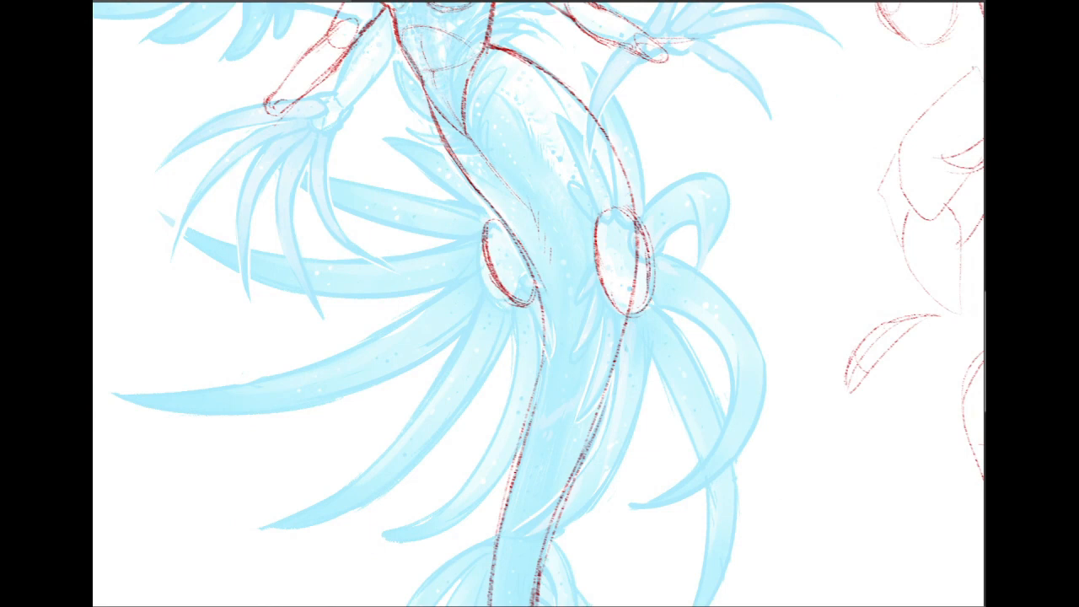
# - Strengthen the forearm outline on the viewer's left and the rib-to-waist contour on the viewer's right
pyautogui.moveTo(539, 303); pyautogui.dragTo(548, 590)
pyautogui.moveTo(472, 63); pyautogui.dragTo(556, 156)
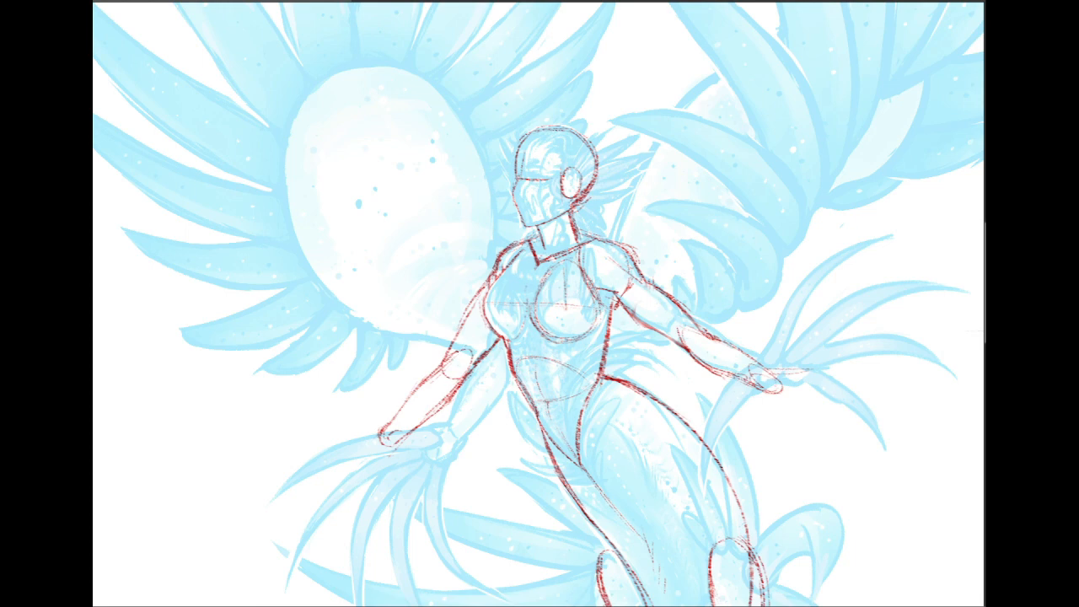
pyautogui.moveTo(448, 356); pyautogui.dragTo(417, 388)
pyautogui.hotkey('ctrl', 'z')
pyautogui.moveTo(540, 310); pyautogui.dragTo(502, 303)
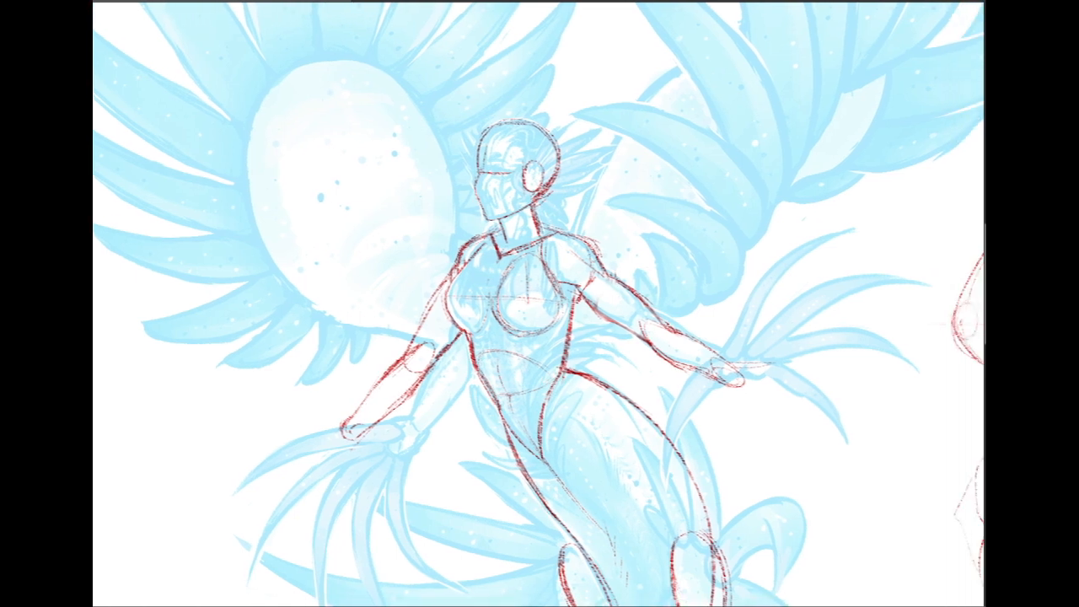
pyautogui.moveTo(582, 290); pyautogui.dragTo(568, 349)
pyautogui.hotkey('ctrl', 'z')
pyautogui.moveTo(579, 292)
pyautogui.mouseDown()
pyautogui.moveTo(568, 350)
pyautogui.moveTo(576, 319)
pyautogui.moveTo(572, 330)
pyautogui.mouseUp()
pyautogui.hotkey('ctrl', 'z')
# - Lasso the chest and torso side studies beside the figure and delete them
pyautogui.moveTo(725, 371); pyautogui.dragTo(625, 443)
pyautogui.moveTo(610, 348)
pyautogui.mouseDown()
pyautogui.moveTo(455, 241)
pyautogui.moveTo(495, 278)
pyautogui.moveTo(462, 154)
pyautogui.mouseUp()
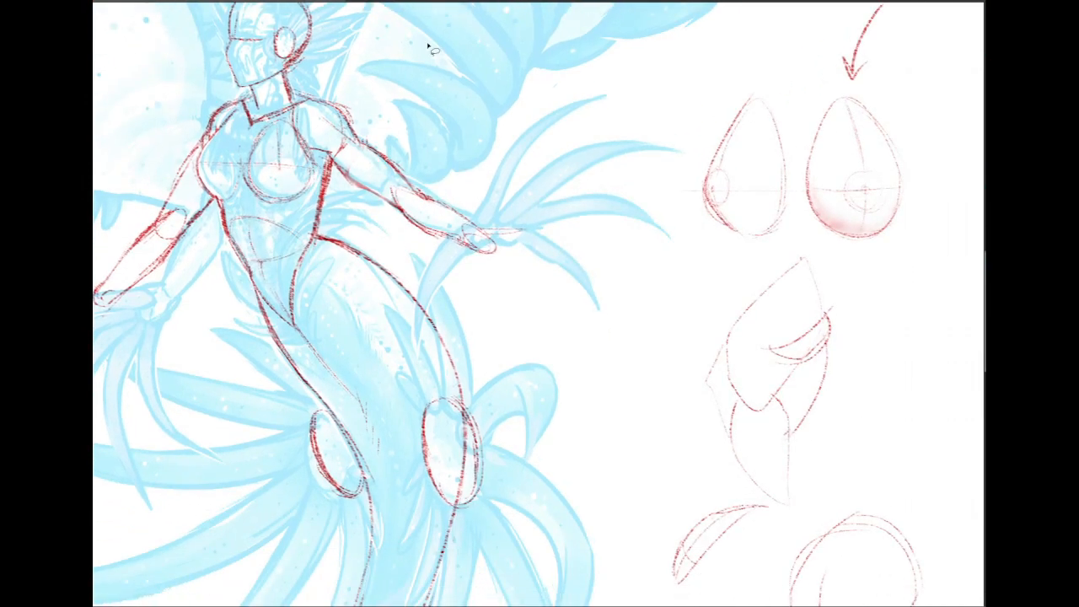
pyautogui.moveTo(701, 218); pyautogui.dragTo(753, 4)
pyautogui.moveTo(702, 217); pyautogui.dragTo(653, 604)
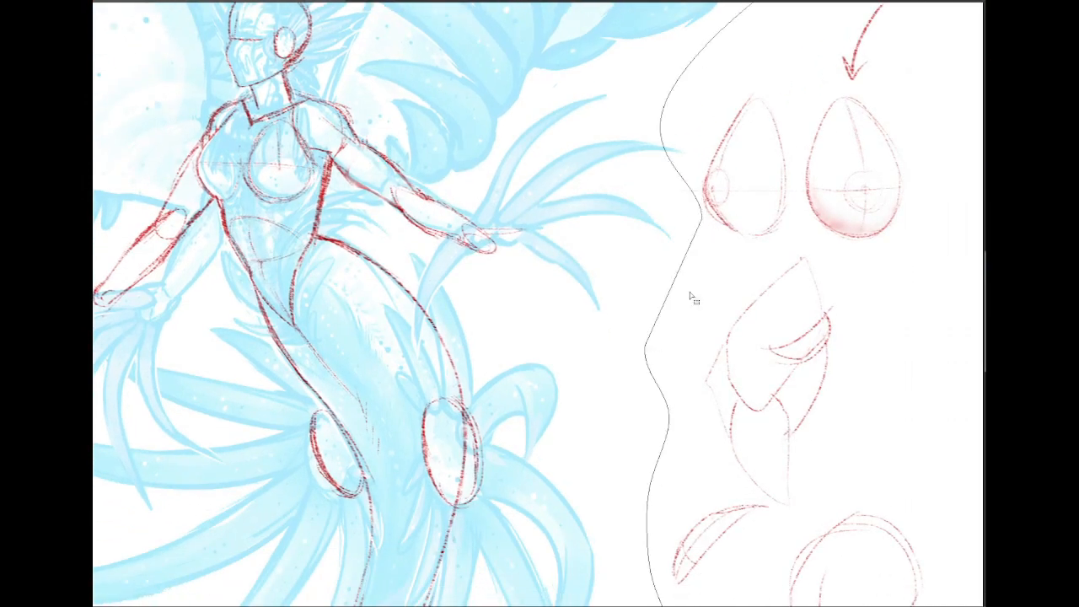
pyautogui.press('Delete')
# - Lasso the leftover V-shaped fragment in the blank area beside the tail and delete it
pyautogui.scroll(1, 540, 303)
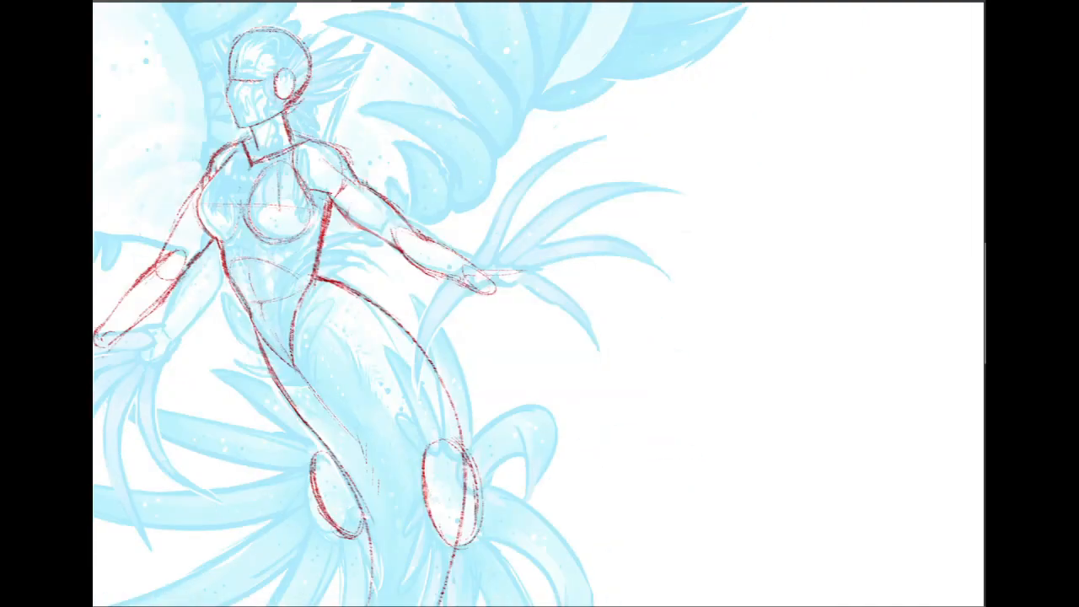
pyautogui.scroll(-7, 540, 304)
pyautogui.scroll(2, 540, 304)
pyautogui.moveTo(842, 246)
pyautogui.mouseDown()
pyautogui.moveTo(755, 415)
pyautogui.moveTo(812, 231)
pyautogui.mouseUp()
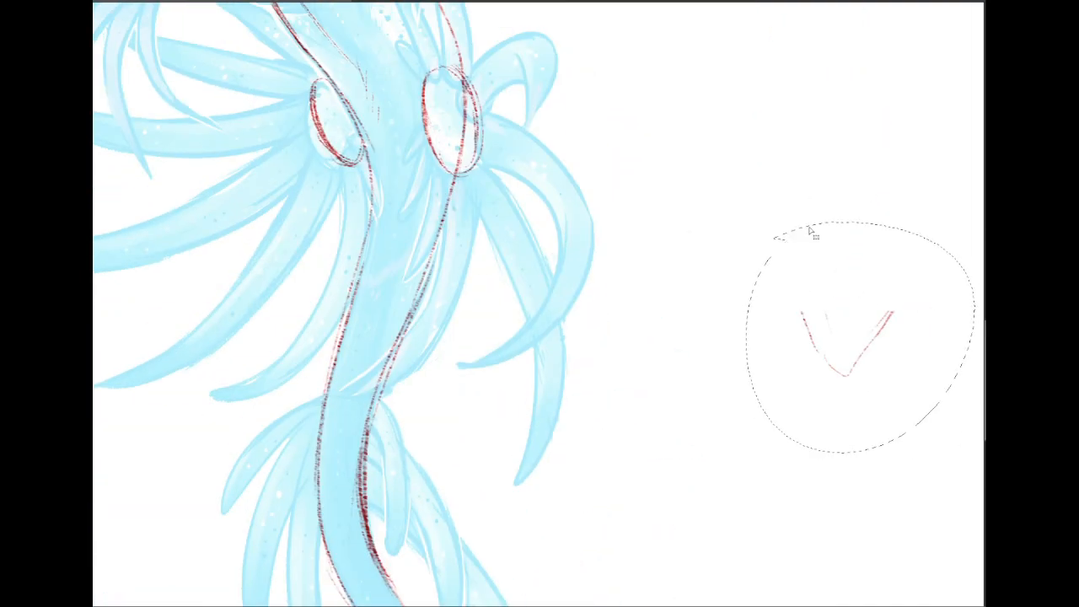
pyautogui.press('Delete')
# - Trace the outer and lower edge of the oval wing membrane on the viewer's left in red
pyautogui.scroll(1, 947, 436)
pyautogui.scroll(9, 540, 304)
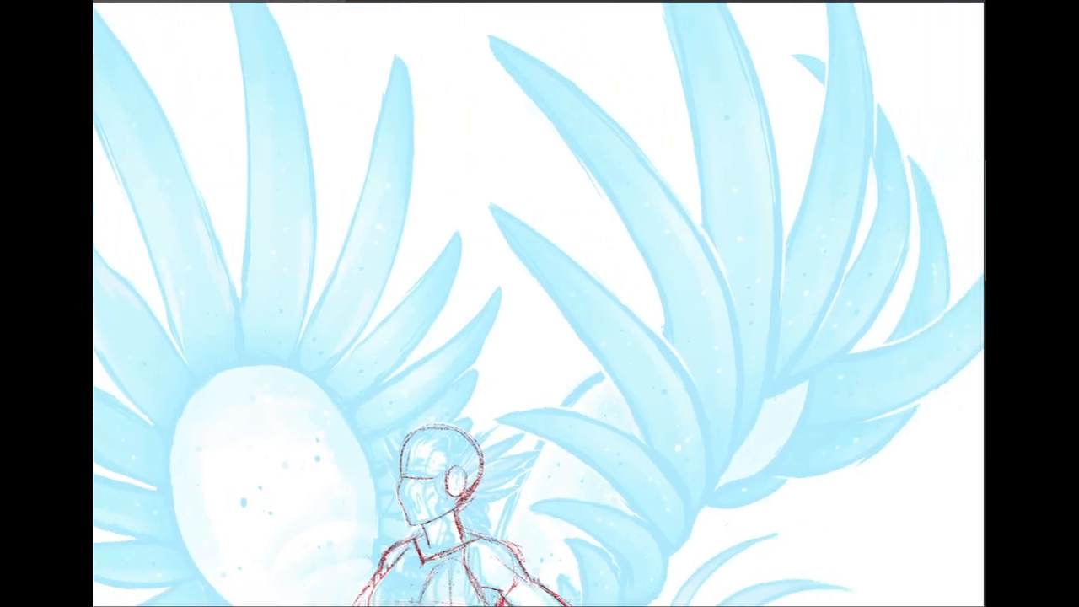
pyautogui.scroll(-4, 540, 304)
pyautogui.scroll(2, 539, 303)
pyautogui.hscroll(-4, 540, 304)
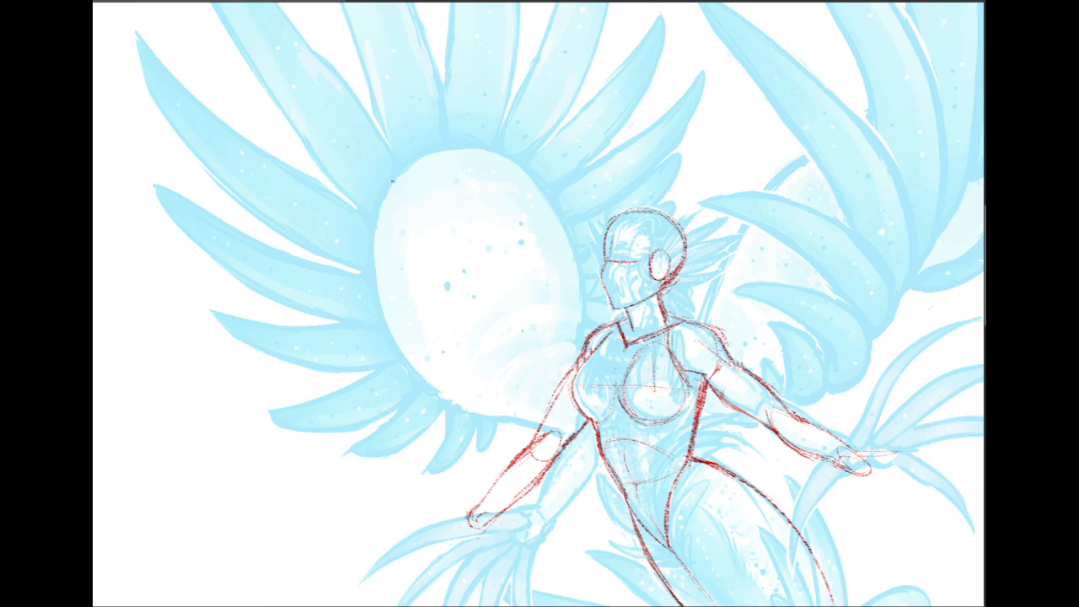
pyautogui.moveTo(395, 175)
pyautogui.mouseDown()
pyautogui.moveTo(368, 257)
pyautogui.moveTo(399, 358)
pyautogui.moveTo(368, 229)
pyautogui.moveTo(422, 388)
pyautogui.moveTo(524, 429)
pyautogui.mouseUp()
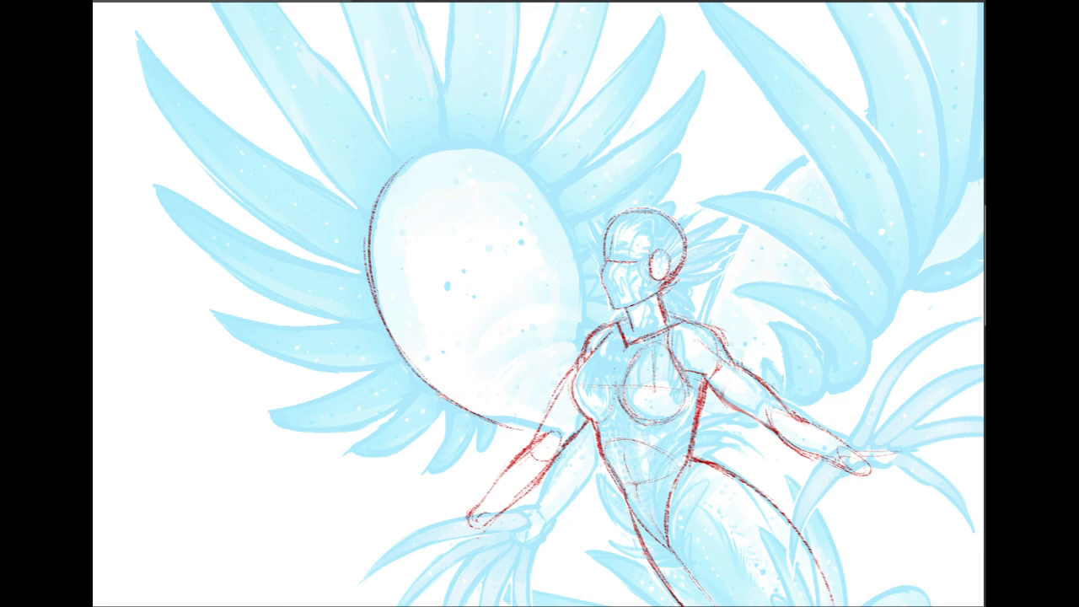
# - Sketch a side study of the wing membrane in the blank area, a rounded balloon shape narrowing into a short neck
pyautogui.scroll(-5, 540, 304)
pyautogui.moveTo(253, 290)
pyautogui.mouseDown()
pyautogui.moveTo(205, 368)
pyautogui.moveTo(244, 426)
pyautogui.moveTo(276, 297)
pyautogui.moveTo(301, 333)
pyautogui.moveTo(308, 397)
pyautogui.moveTo(233, 417)
pyautogui.mouseUp()
pyautogui.moveTo(210, 329); pyautogui.dragTo(286, 466)
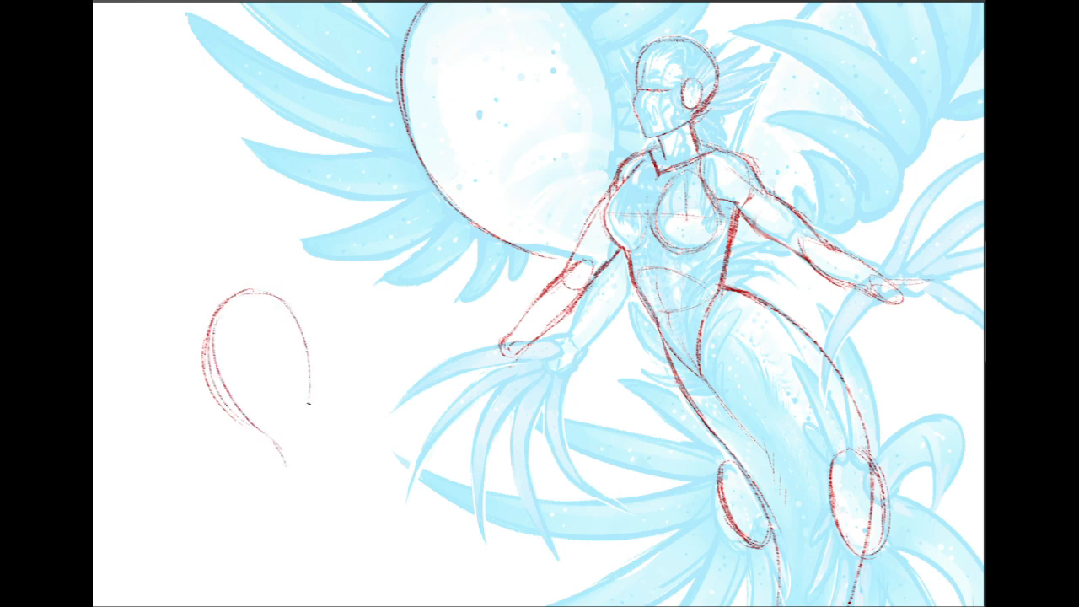
pyautogui.moveTo(302, 409); pyautogui.dragTo(308, 453)
pyautogui.moveTo(311, 381)
pyautogui.mouseDown()
pyautogui.moveTo(303, 430)
pyautogui.moveTo(308, 399)
pyautogui.mouseUp()
pyautogui.moveTo(308, 402)
pyautogui.mouseDown()
pyautogui.moveTo(296, 430)
pyautogui.moveTo(313, 471)
pyautogui.mouseUp()
pyautogui.moveTo(221, 398); pyautogui.dragTo(285, 455)
pyautogui.moveTo(247, 424); pyautogui.dragTo(283, 475)
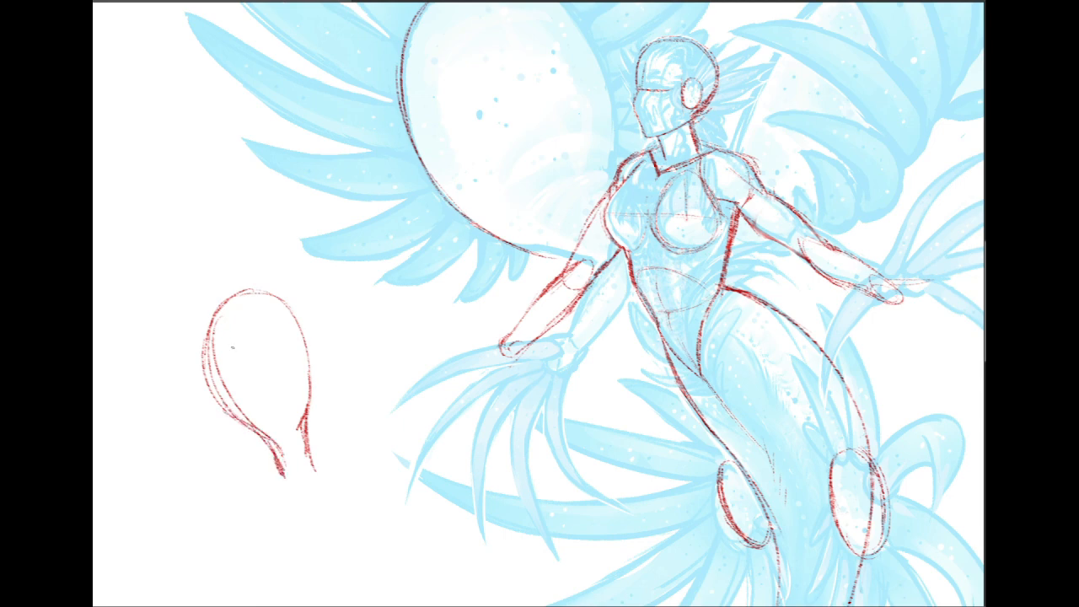
# - Darken the lower side curve of the balloon-shaped study and both sides of its narrow neck
pyautogui.moveTo(208, 327); pyautogui.dragTo(240, 420)
pyautogui.moveTo(213, 349); pyautogui.dragTo(261, 434)
pyautogui.moveTo(217, 386); pyautogui.dragTo(281, 461)
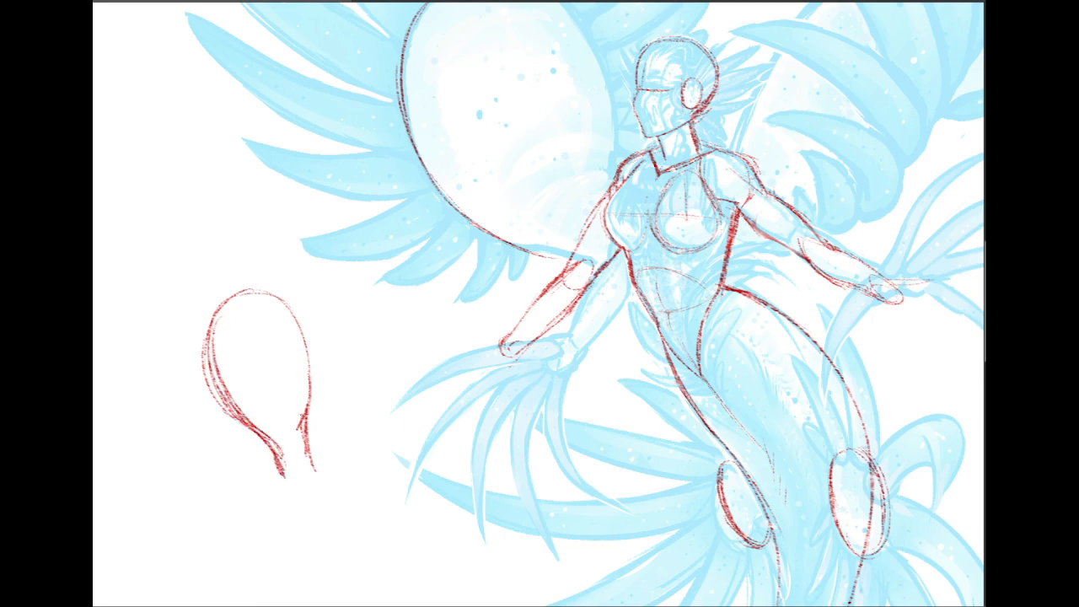
pyautogui.moveTo(303, 420); pyautogui.dragTo(312, 469)
pyautogui.moveTo(300, 415); pyautogui.dragTo(319, 472)
# - Erase the stray outer lines along the side of the balloon-shaped study to clean up its contour
pyautogui.press('e')
pyautogui.moveTo(206, 346); pyautogui.dragTo(224, 429)
pyautogui.moveTo(206, 375); pyautogui.dragTo(240, 426)
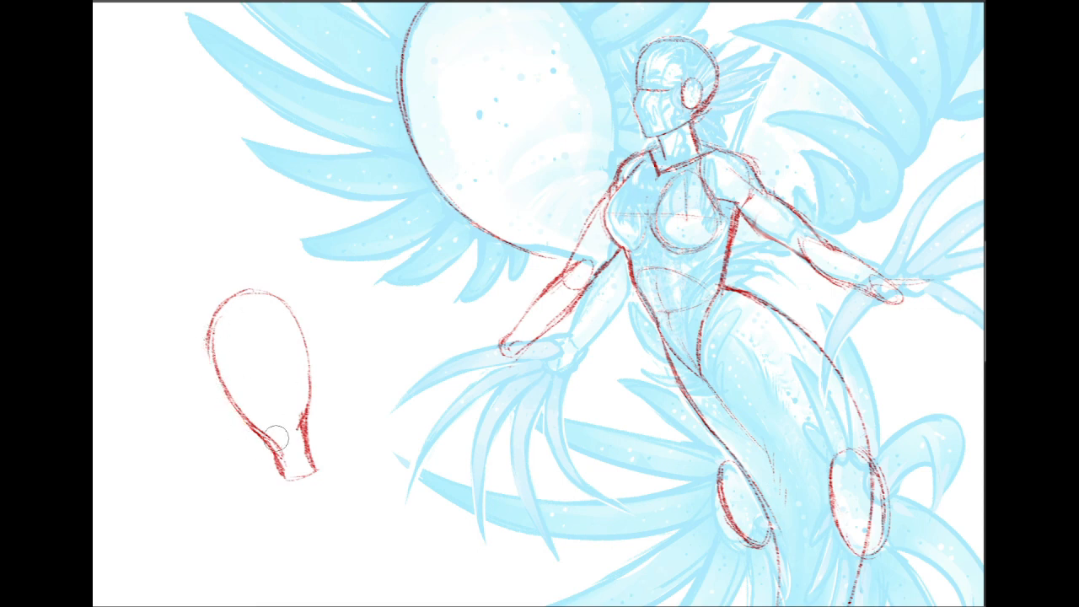
pyautogui.moveTo(279, 464)
pyautogui.mouseDown()
pyautogui.moveTo(290, 410)
pyautogui.moveTo(287, 445)
pyautogui.mouseUp()
# - Add an arrow on each side of the balloon-shaped study pointing inward at its narrow neck
pyautogui.moveTo(217, 434); pyautogui.dragTo(257, 445)
pyautogui.moveTo(232, 428); pyautogui.dragTo(259, 445)
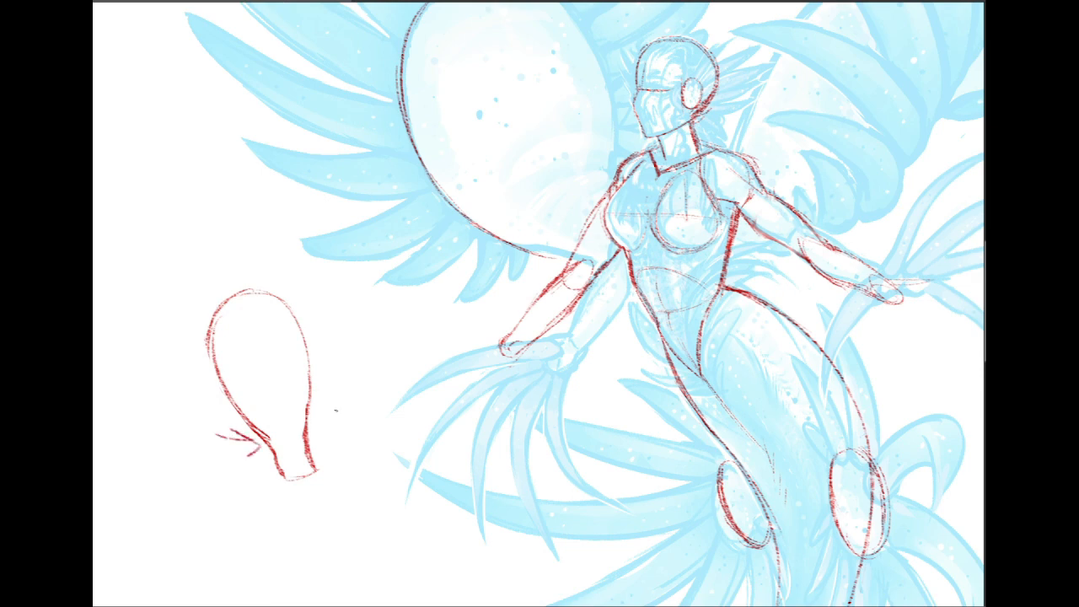
pyautogui.moveTo(331, 407); pyautogui.dragTo(314, 432)
pyautogui.moveTo(325, 426); pyautogui.dragTo(314, 434)
# - Complete the oval wing membrane's top and inner contour to the shoulder, and add short arcs where the wing joins the body
pyautogui.moveTo(517, 243); pyautogui.dragTo(572, 262)
pyautogui.moveTo(613, 150)
pyautogui.mouseDown()
pyautogui.moveTo(609, 178)
pyautogui.moveTo(523, 216)
pyautogui.moveTo(493, 365)
pyautogui.mouseUp()
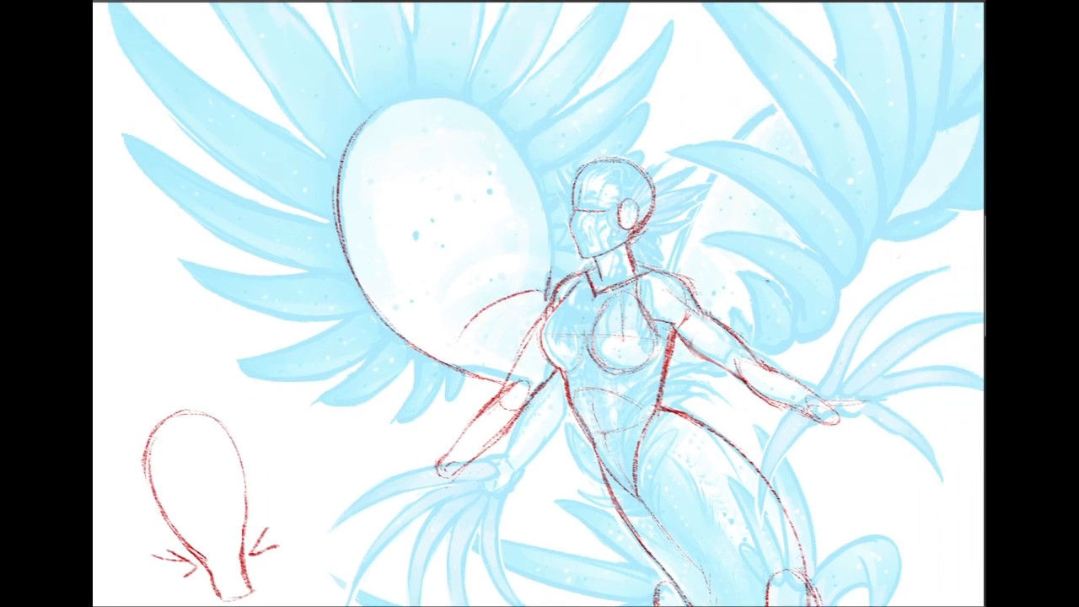
pyautogui.moveTo(542, 285); pyautogui.dragTo(467, 320)
pyautogui.moveTo(371, 113)
pyautogui.mouseDown()
pyautogui.moveTo(447, 96)
pyautogui.moveTo(362, 137)
pyautogui.moveTo(465, 86)
pyautogui.moveTo(411, 102)
pyautogui.moveTo(506, 132)
pyautogui.moveTo(438, 96)
pyautogui.moveTo(518, 169)
pyautogui.mouseUp()
pyautogui.moveTo(498, 118); pyautogui.dragTo(541, 223)
pyautogui.moveTo(521, 148); pyautogui.dragTo(543, 187)
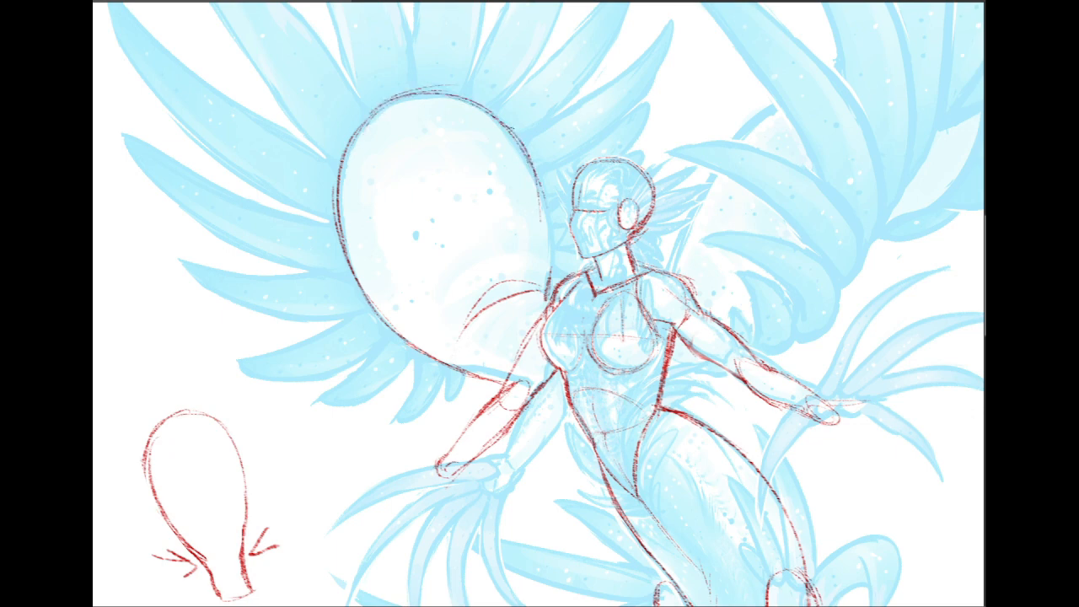
pyautogui.moveTo(511, 128); pyautogui.dragTo(553, 254)
pyautogui.moveTo(539, 181); pyautogui.dragTo(552, 294)
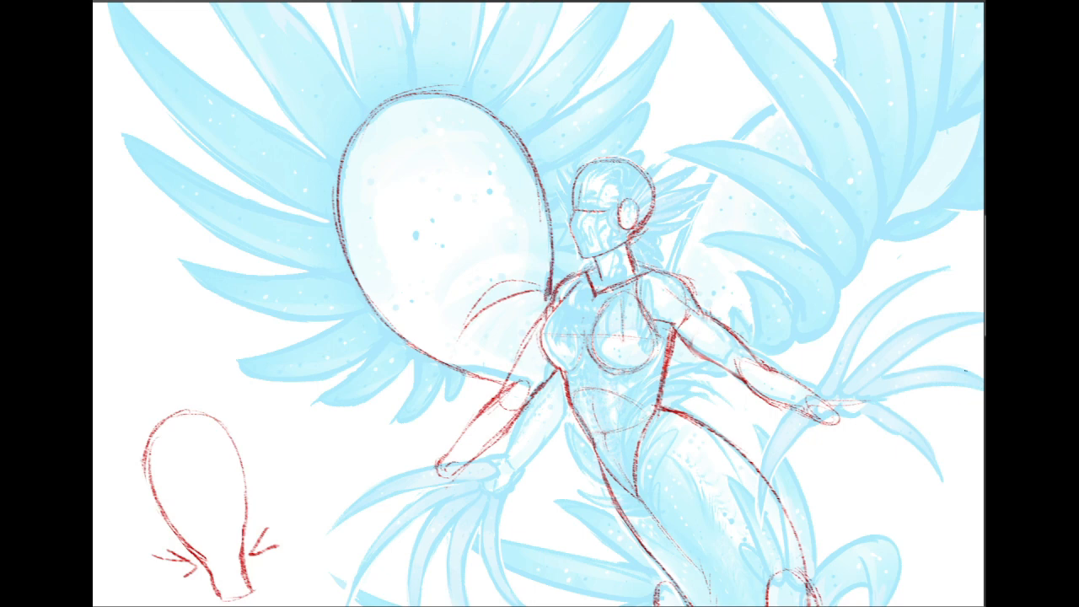
# - Draw a curved center line down the oval wing membrane and extend its lower edge behind the arm to the torso
pyautogui.moveTo(539, 253)
pyautogui.mouseDown()
pyautogui.moveTo(540, 555)
pyautogui.moveTo(575, 412)
pyautogui.moveTo(654, 230)
pyautogui.mouseUp()
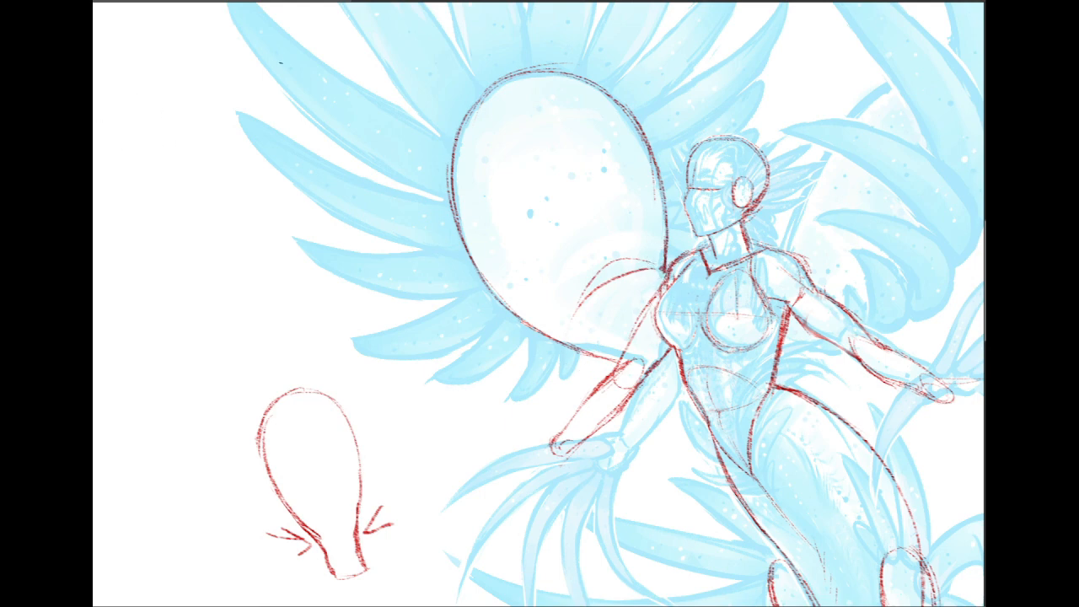
pyautogui.moveTo(538, 76); pyautogui.dragTo(608, 250)
pyautogui.moveTo(626, 293); pyautogui.dragTo(651, 284)
pyautogui.moveTo(578, 349); pyautogui.dragTo(674, 371)
# - Draw a short attachment curve beside the waist and the diagonal lower edge of the wing on the viewer's right
pyautogui.moveTo(725, 304)
pyautogui.mouseDown()
pyautogui.moveTo(533, 291)
pyautogui.moveTo(515, 316)
pyautogui.mouseUp()
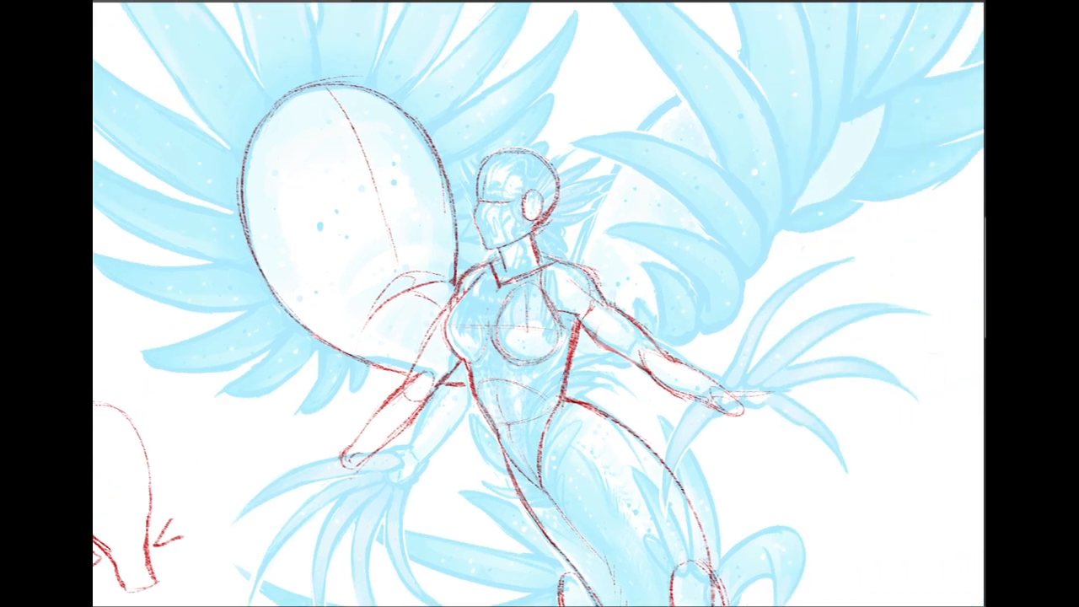
pyautogui.moveTo(540, 304); pyautogui.dragTo(382, 295)
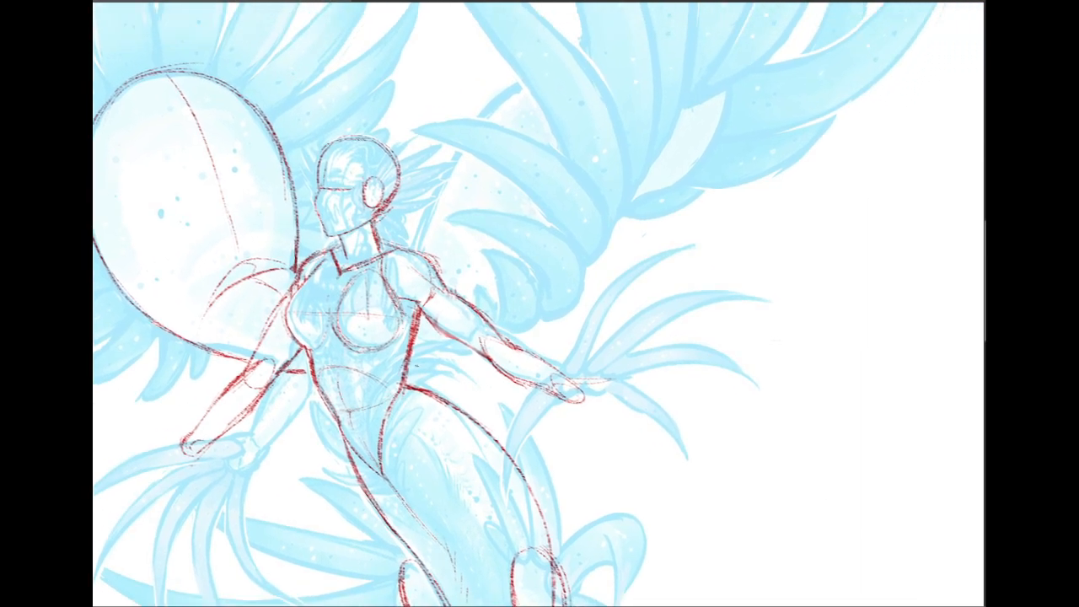
pyautogui.moveTo(414, 371); pyautogui.dragTo(469, 351)
pyautogui.moveTo(517, 322); pyautogui.dragTo(634, 201)
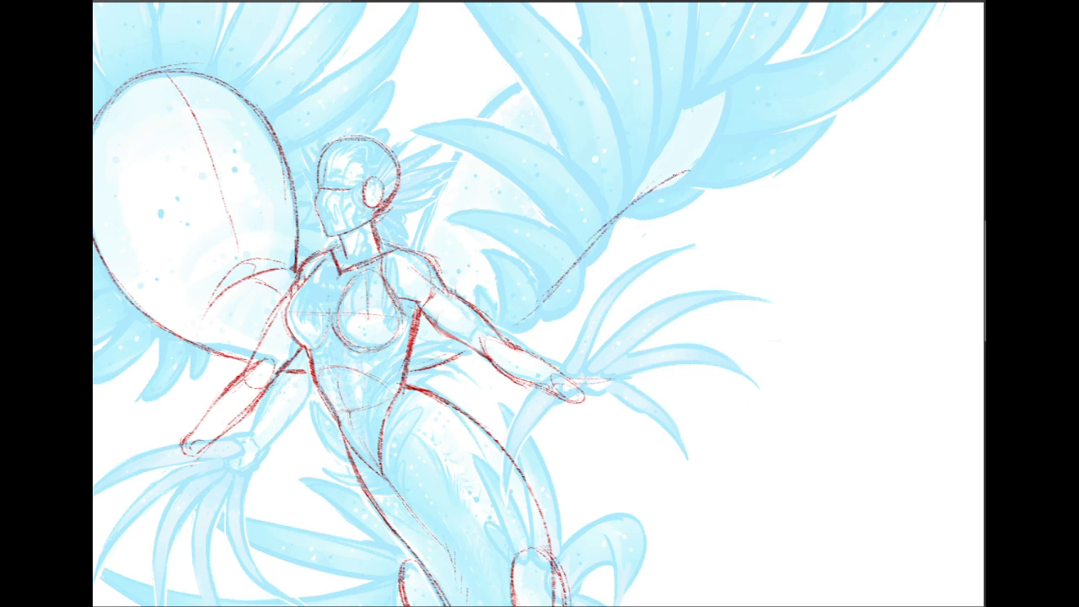
pyautogui.moveTo(589, 241); pyautogui.dragTo(689, 172)
# - Draw a light guide arc across the tops of both wings, and reinforce and extend the opposite wing's lower edge to its outer corner
pyautogui.moveTo(421, 295); pyautogui.dragTo(538, 348)
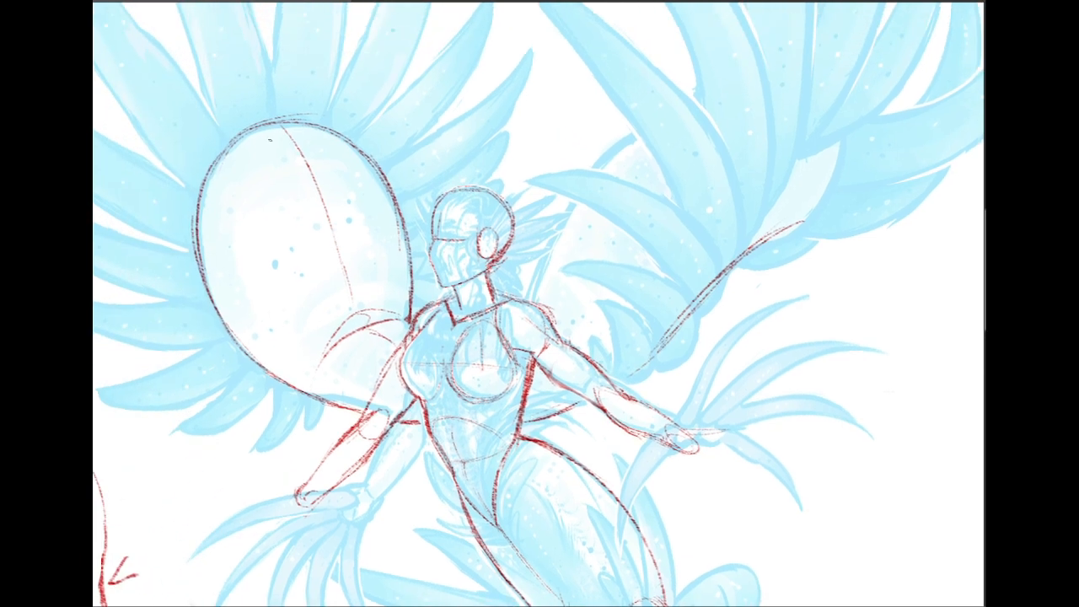
pyautogui.moveTo(308, 114); pyautogui.dragTo(774, 154)
pyautogui.moveTo(693, 306); pyautogui.dragTo(805, 224)
pyautogui.moveTo(660, 332); pyautogui.dragTo(866, 201)
pyautogui.moveTo(862, 135); pyautogui.dragTo(825, 223)
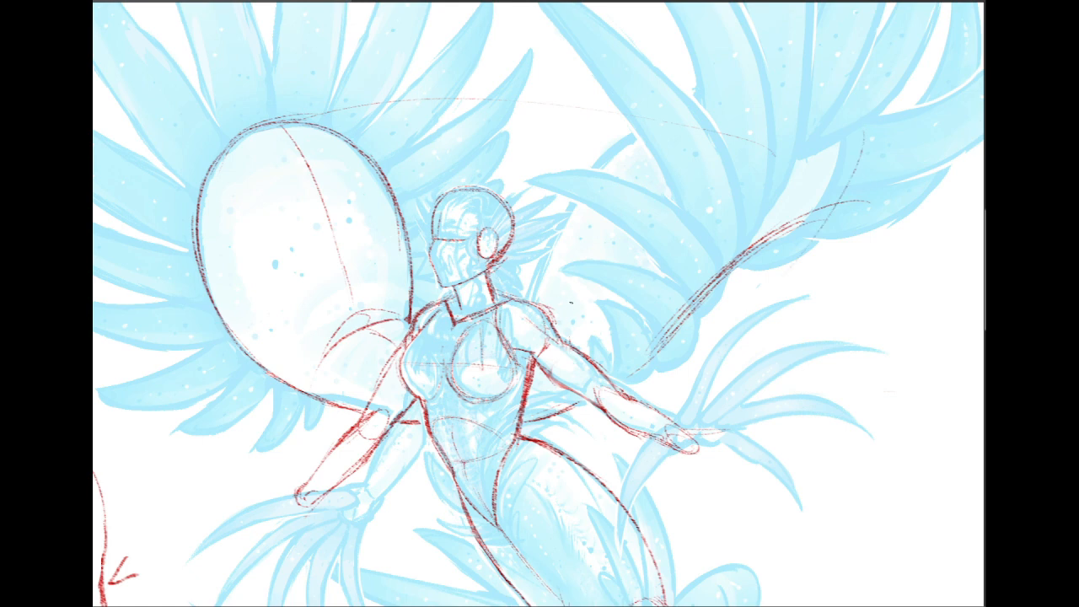
# - Sketch the inner and top contours of the wing membrane on the viewer's right, from the shoulder round to its outer end
pyautogui.moveTo(573, 323); pyautogui.dragTo(594, 211)
pyautogui.moveTo(577, 252)
pyautogui.mouseDown()
pyautogui.moveTo(726, 114)
pyautogui.moveTo(646, 148)
pyautogui.mouseUp()
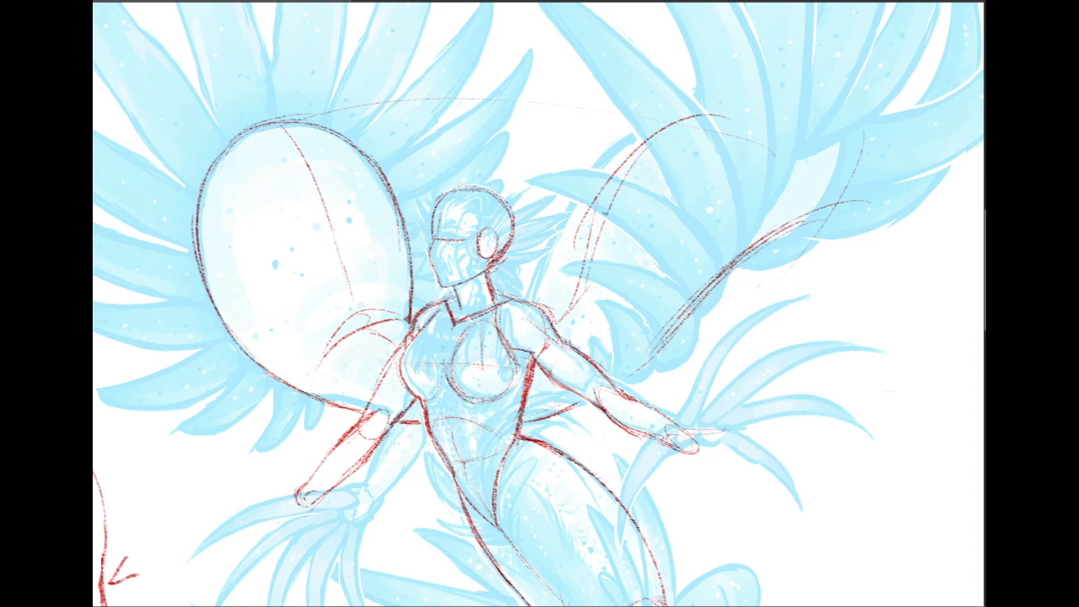
pyautogui.moveTo(548, 316)
pyautogui.mouseDown()
pyautogui.moveTo(650, 140)
pyautogui.moveTo(784, 139)
pyautogui.moveTo(835, 202)
pyautogui.mouseUp()
pyautogui.moveTo(663, 156); pyautogui.dragTo(839, 198)
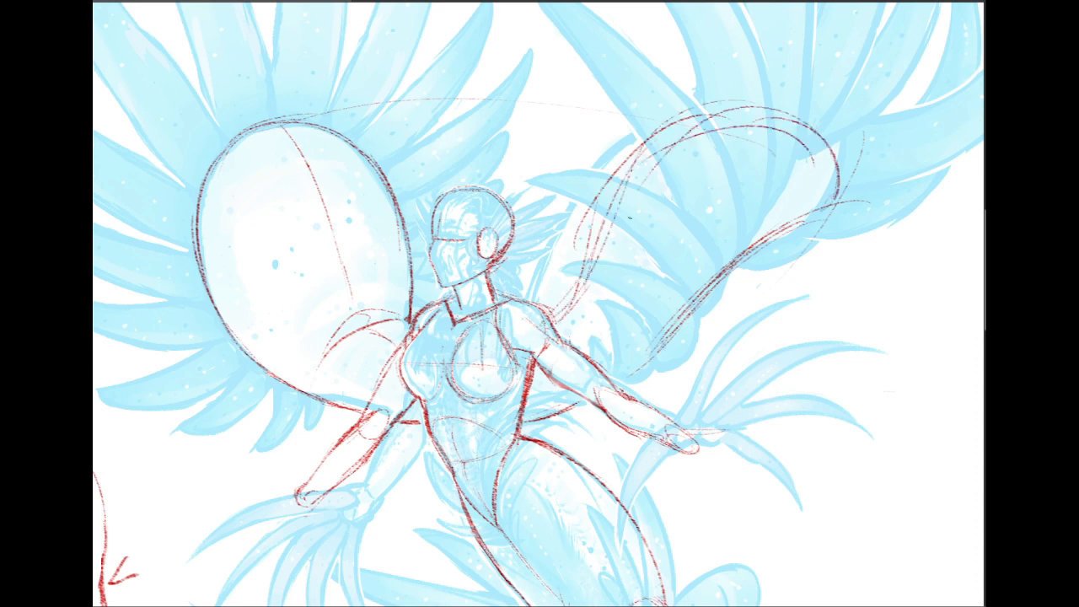
# - Reinforce the inner contour of the wing membrane on the viewer's right, from the shoulder up to its arched top
pyautogui.moveTo(598, 274); pyautogui.dragTo(710, 118)
pyautogui.moveTo(641, 181)
pyautogui.mouseDown()
pyautogui.moveTo(560, 304)
pyautogui.moveTo(752, 110)
pyautogui.moveTo(830, 205)
pyautogui.moveTo(720, 285)
pyautogui.mouseUp()
pyautogui.moveTo(579, 324); pyautogui.dragTo(528, 350)
pyautogui.moveTo(590, 268); pyautogui.dragTo(535, 334)
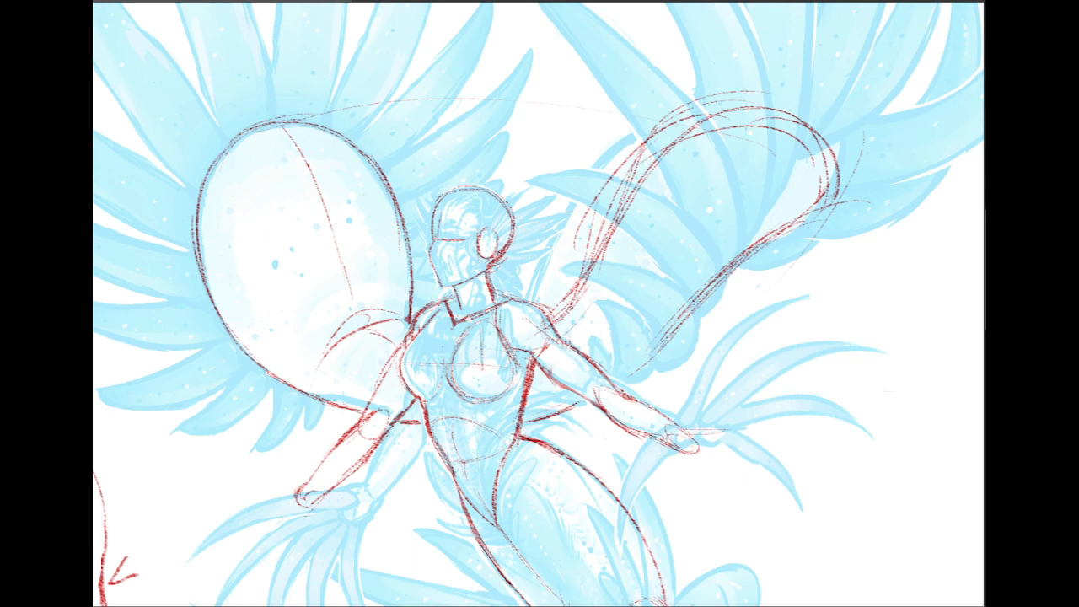
pyautogui.moveTo(582, 287); pyautogui.dragTo(718, 113)
# - Darken that wing's rounded outer end and its lower edge, carrying the edge diagonally down to the arm
pyautogui.moveTo(838, 139)
pyautogui.mouseDown()
pyautogui.moveTo(789, 253)
pyautogui.moveTo(694, 307)
pyautogui.mouseUp()
pyautogui.moveTo(841, 157); pyautogui.dragTo(738, 283)
pyautogui.moveTo(840, 143)
pyautogui.mouseDown()
pyautogui.moveTo(824, 199)
pyautogui.moveTo(710, 292)
pyautogui.mouseUp()
pyautogui.moveTo(759, 243)
pyautogui.mouseDown()
pyautogui.moveTo(627, 374)
pyautogui.moveTo(580, 405)
pyautogui.mouseUp()
pyautogui.moveTo(659, 323); pyautogui.dragTo(598, 391)
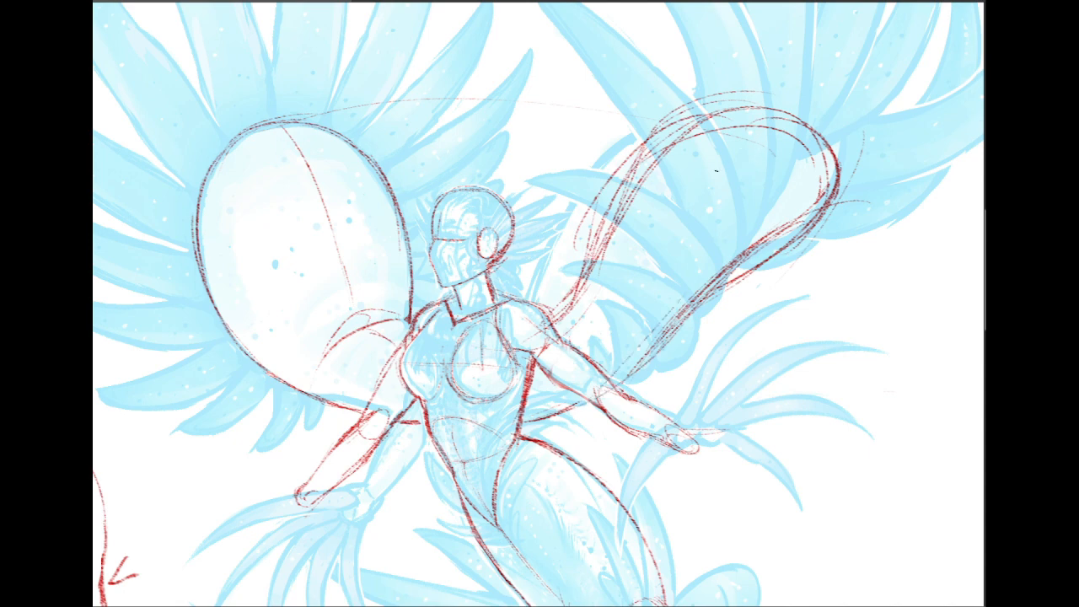
# - Soften the surplus construction lines inside and around the wing, and fade the lines crossing the adjacent shoulder and elbow
pyautogui.moveTo(719, 134)
pyautogui.mouseDown()
pyautogui.moveTo(624, 207)
pyautogui.moveTo(764, 135)
pyautogui.mouseUp()
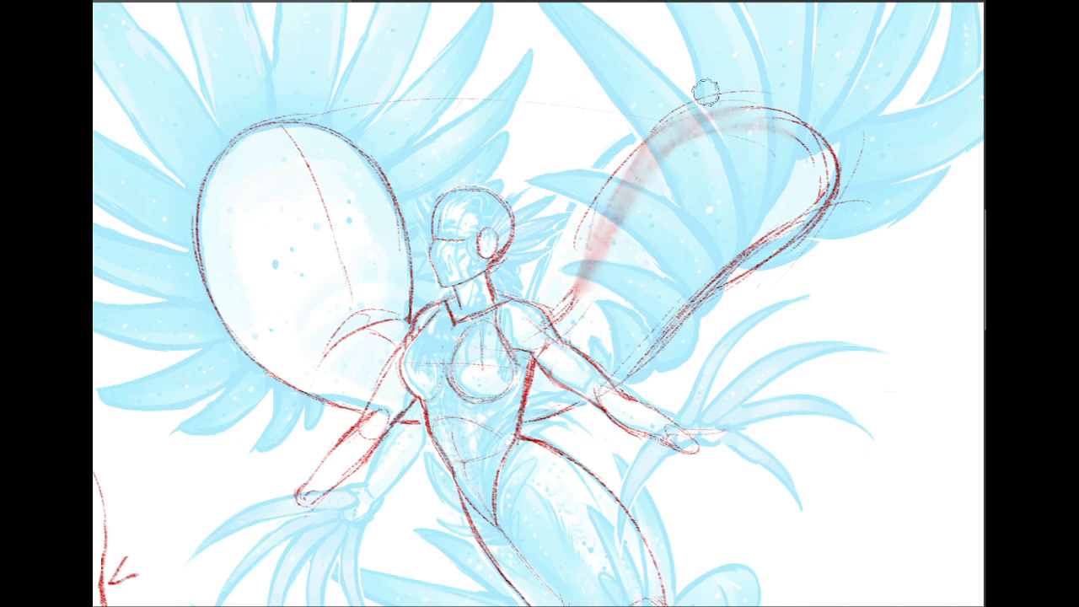
pyautogui.moveTo(851, 178); pyautogui.dragTo(828, 226)
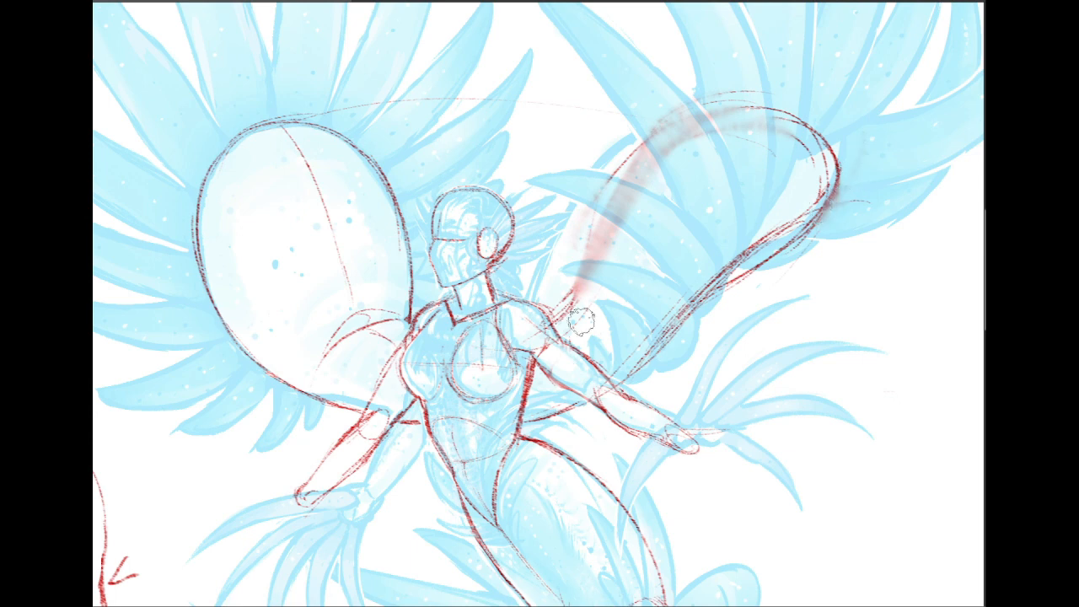
pyautogui.moveTo(622, 390)
pyautogui.mouseDown()
pyautogui.moveTo(570, 413)
pyautogui.moveTo(538, 410)
pyautogui.mouseUp()
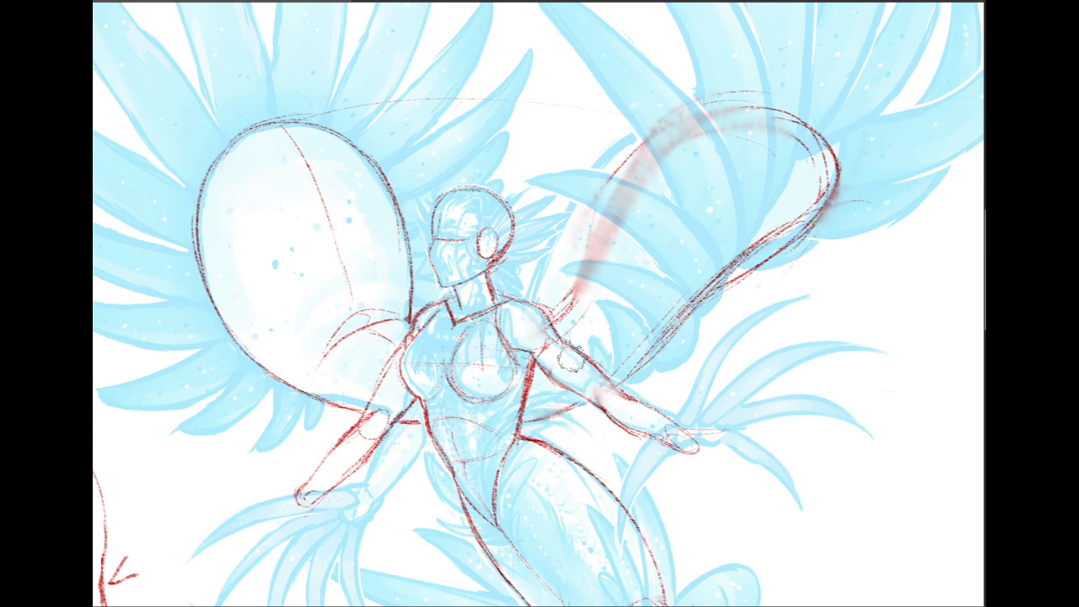
pyautogui.moveTo(783, 193)
pyautogui.mouseDown()
pyautogui.moveTo(800, 211)
pyautogui.moveTo(771, 215)
pyautogui.moveTo(636, 502)
pyautogui.moveTo(870, 178)
pyautogui.mouseUp()
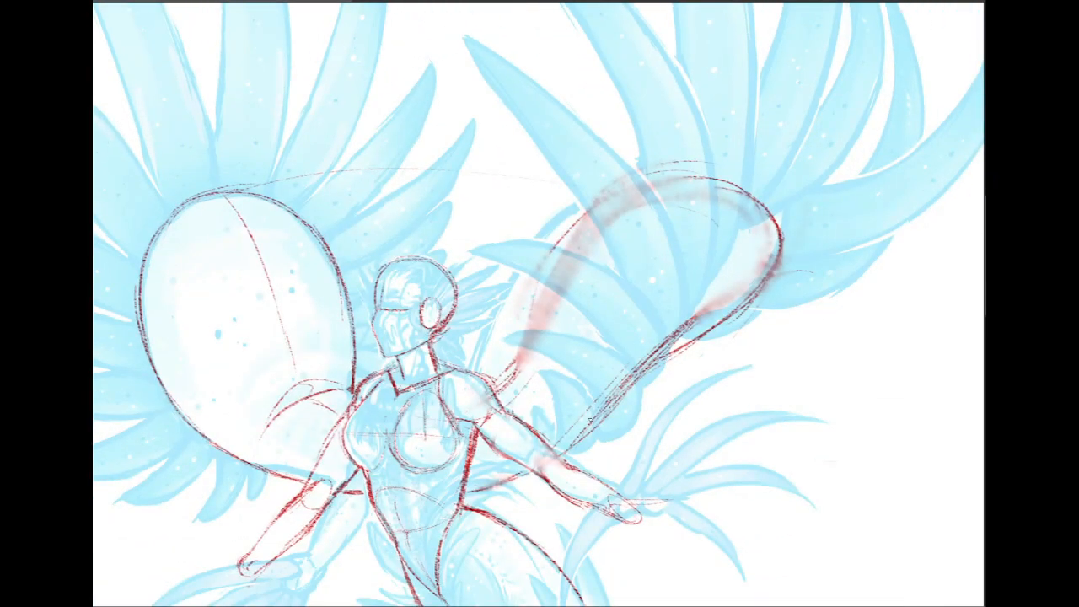
# - Draw a curved inner fold in the wing on the viewer's right, rising from the forearm to the rounded outer end
pyautogui.moveTo(565, 450)
pyautogui.mouseDown()
pyautogui.moveTo(609, 405)
pyautogui.moveTo(649, 315)
pyautogui.moveTo(731, 248)
pyautogui.mouseUp()
pyautogui.hotkey('ctrl', 'z')
pyautogui.moveTo(634, 335); pyautogui.dragTo(738, 257)
pyautogui.moveTo(582, 442)
pyautogui.mouseDown()
pyautogui.moveTo(694, 277)
pyautogui.moveTo(627, 356)
pyautogui.moveTo(707, 255)
pyautogui.mouseUp()
pyautogui.moveTo(671, 295); pyautogui.dragTo(752, 254)
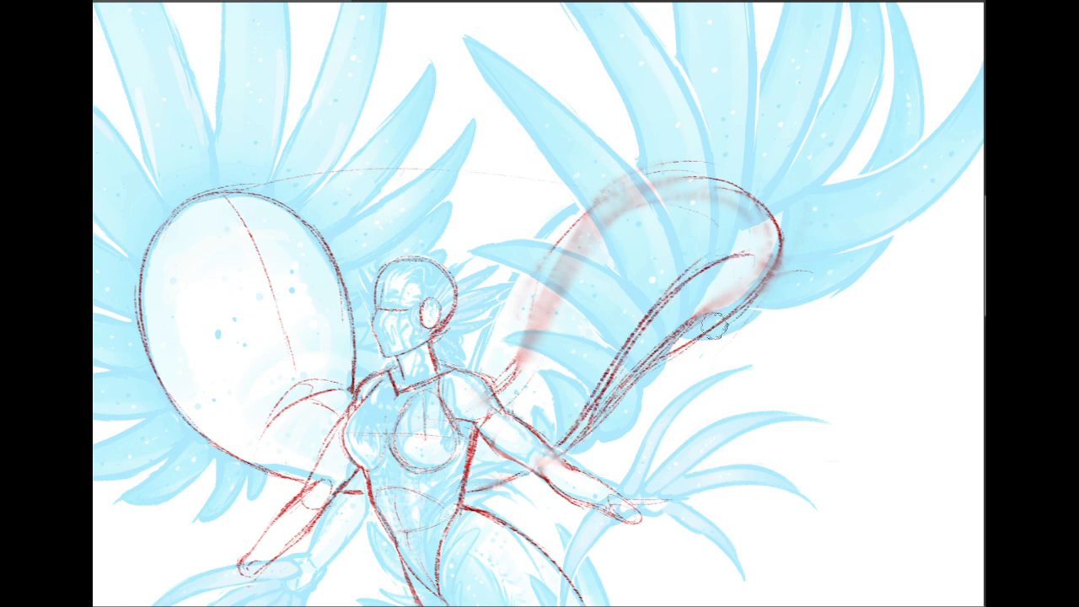
# - Soften the old lower edge beneath the fold and reinforce the wing's upper contour from the shoulder round to the outer end
pyautogui.moveTo(716, 326); pyautogui.dragTo(683, 328)
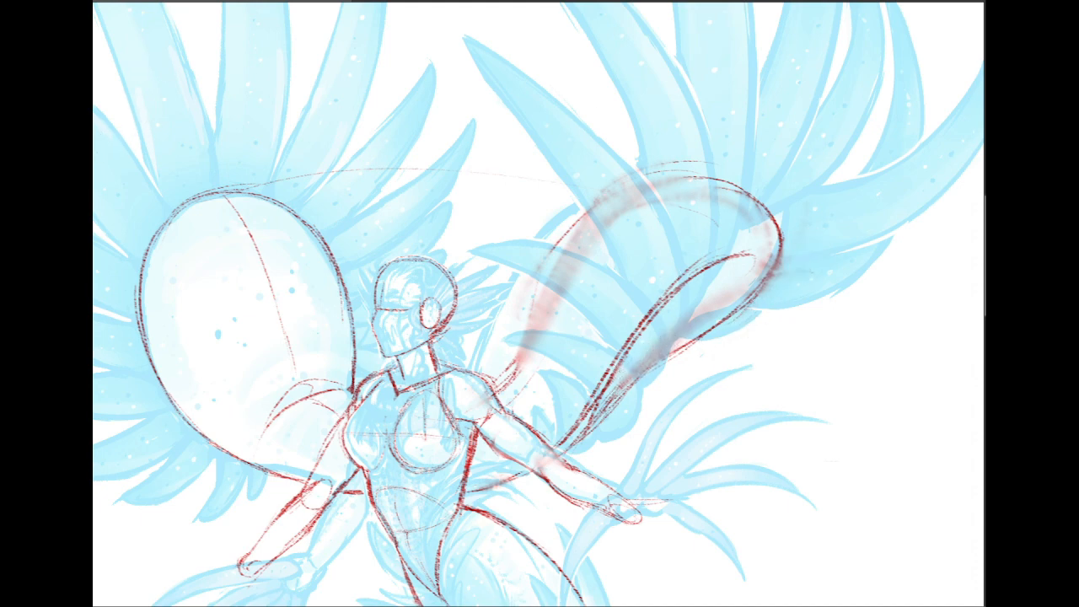
pyautogui.moveTo(589, 247)
pyautogui.mouseDown()
pyautogui.moveTo(569, 253)
pyautogui.moveTo(531, 308)
pyautogui.moveTo(582, 221)
pyautogui.moveTo(539, 333)
pyautogui.moveTo(590, 215)
pyautogui.moveTo(716, 209)
pyautogui.moveTo(778, 224)
pyautogui.mouseUp()
pyautogui.moveTo(740, 186); pyautogui.dragTo(774, 269)
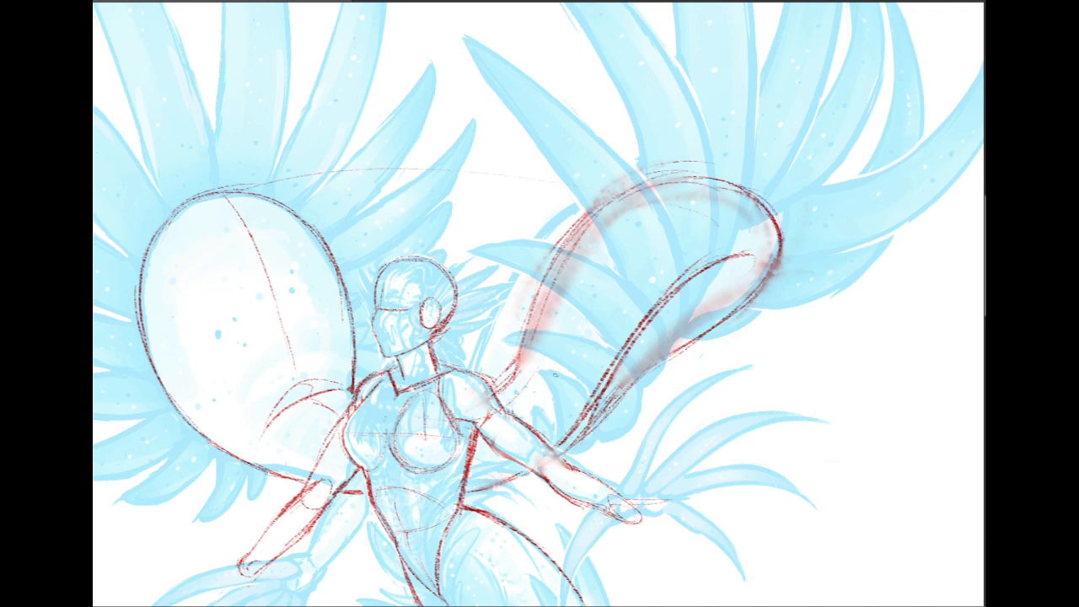
# - Select the wing sketch on the viewer's right and transform it so its outer end sits slightly lower
pyautogui.scroll(2, 540, 303)
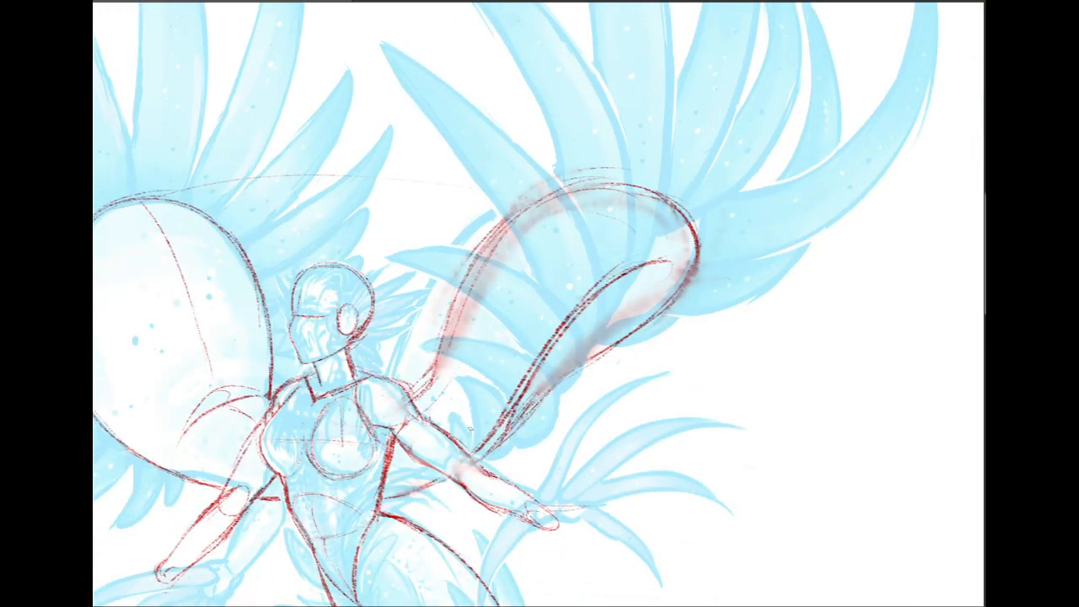
pyautogui.scroll(3, 540, 304)
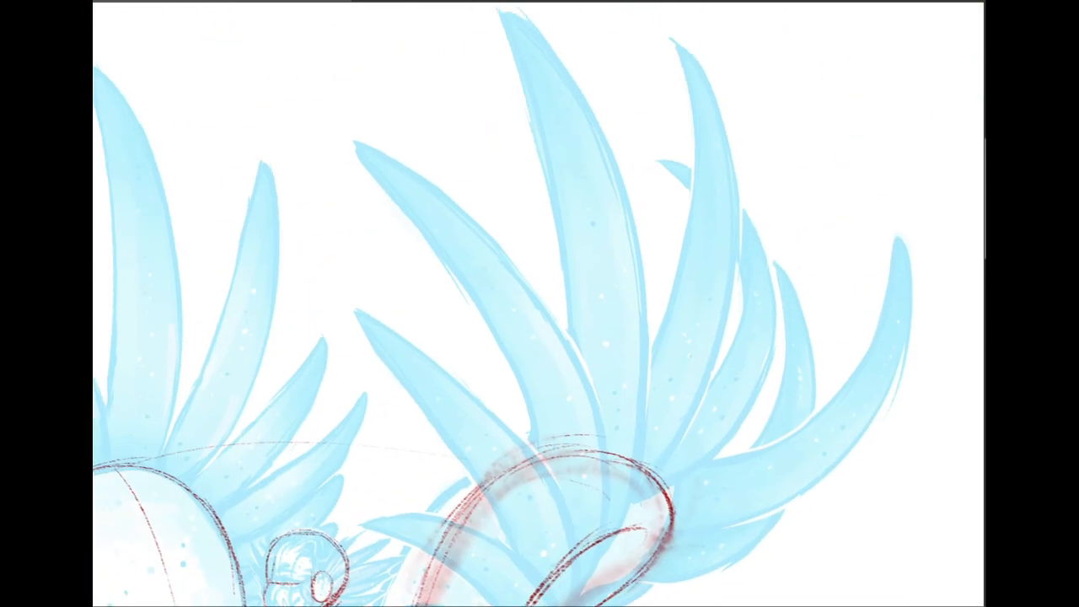
pyautogui.scroll(-2, 540, 303)
pyautogui.scroll(-2, 540, 303)
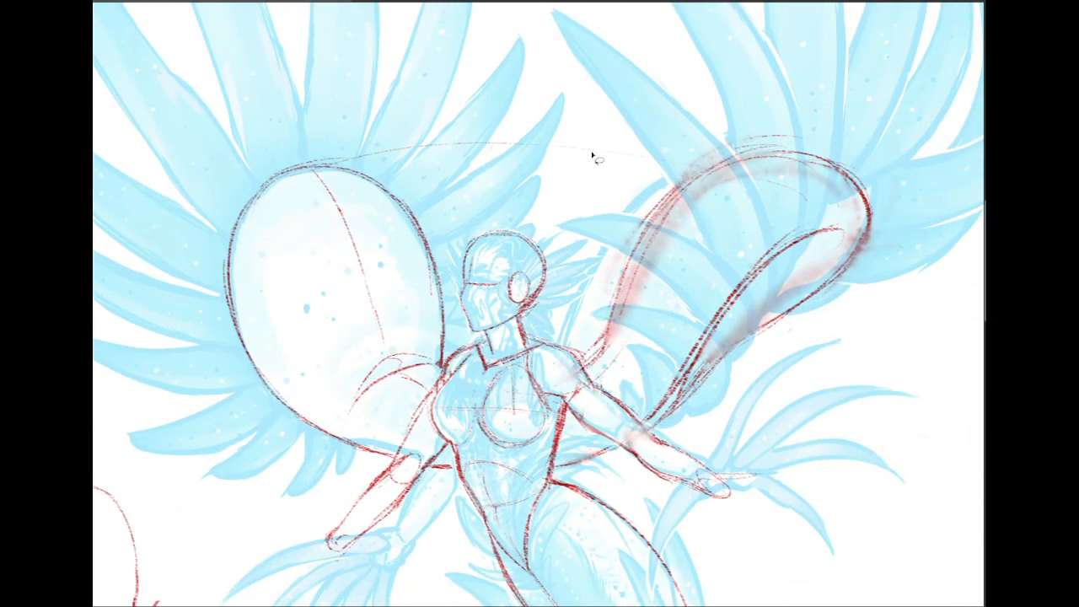
pyautogui.moveTo(588, 327)
pyautogui.mouseDown()
pyautogui.moveTo(838, 338)
pyautogui.moveTo(692, 407)
pyautogui.moveTo(622, 381)
pyautogui.moveTo(596, 325)
pyautogui.mouseUp()
pyautogui.hotkey('ctrl', 't')
pyautogui.moveTo(888, 259)
pyautogui.mouseDown()
pyautogui.moveTo(883, 232)
pyautogui.moveTo(885, 270)
pyautogui.mouseUp()
pyautogui.press('Return')
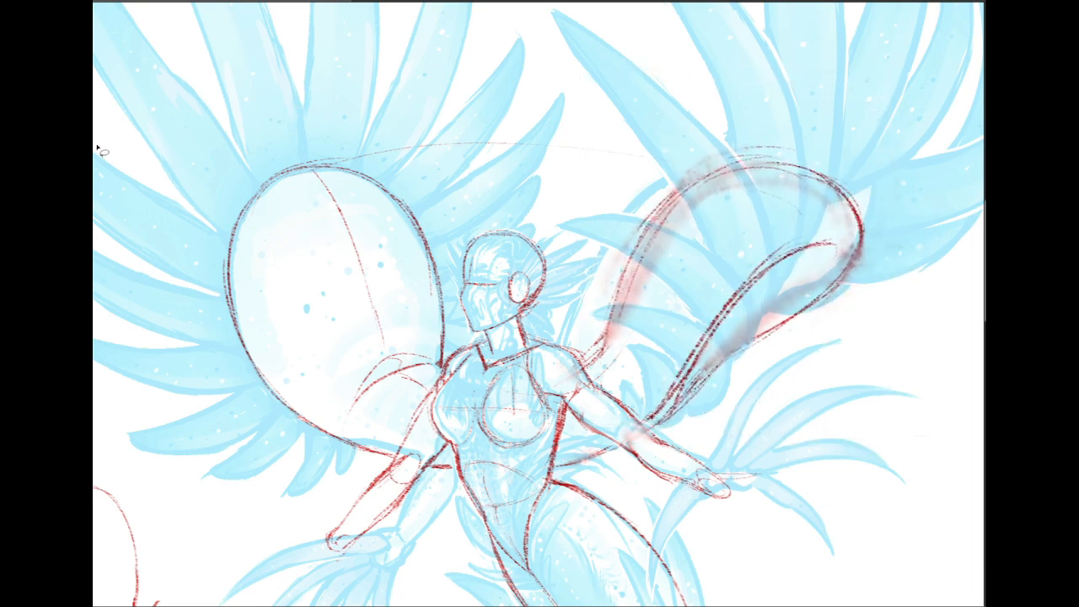
# - Draw a new, lower arched contour inside that wing, from beside the shoulder to the outer end
pyautogui.scroll(-5, 539, 303)
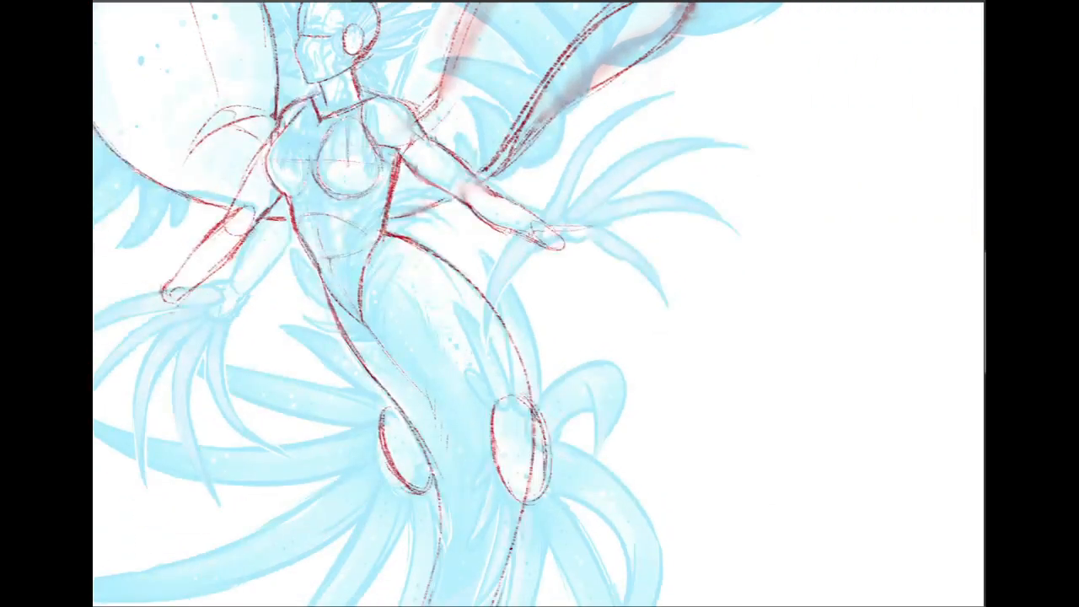
pyautogui.scroll(5, 540, 303)
pyautogui.moveTo(506, 411)
pyautogui.mouseDown()
pyautogui.moveTo(651, 263)
pyautogui.moveTo(759, 250)
pyautogui.moveTo(769, 282)
pyautogui.mouseUp()
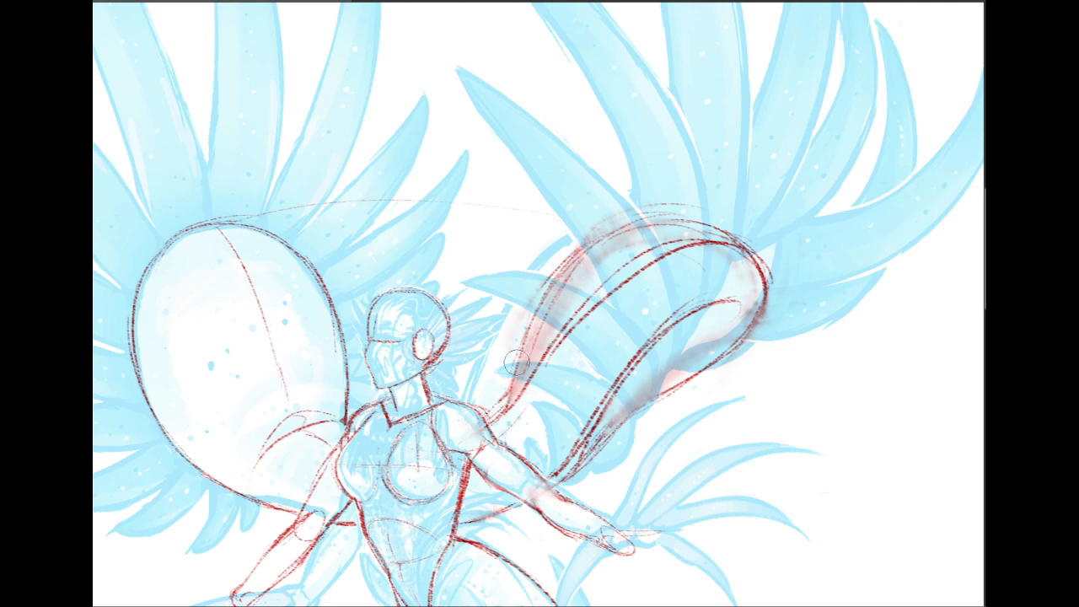
# - Clear the whole red wing sketch on the viewer's right, including the leftover stray mark
pyautogui.moveTo(517, 381)
pyautogui.mouseDown()
pyautogui.moveTo(517, 414)
pyautogui.moveTo(506, 397)
pyautogui.mouseUp()
pyautogui.moveTo(519, 337)
pyautogui.mouseDown()
pyautogui.moveTo(590, 226)
pyautogui.moveTo(759, 197)
pyautogui.moveTo(571, 239)
pyautogui.moveTo(682, 337)
pyautogui.moveTo(783, 304)
pyautogui.moveTo(624, 323)
pyautogui.moveTo(590, 426)
pyautogui.moveTo(545, 456)
pyautogui.mouseUp()
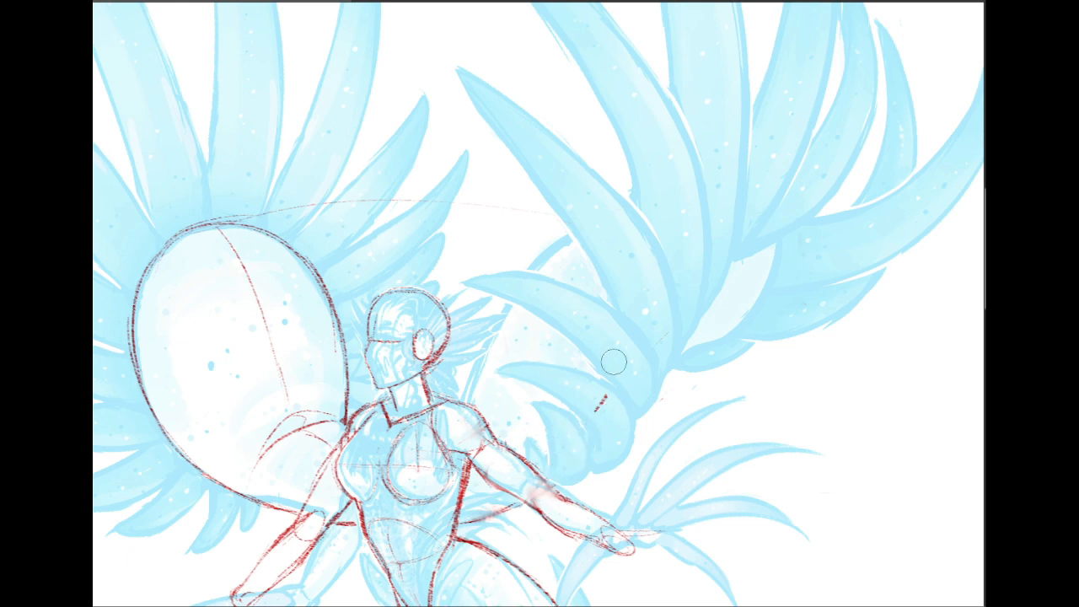
pyautogui.moveTo(612, 362); pyautogui.dragTo(605, 364)
# - Draw a simple block shape for the hand on the viewer's left, extending down from the wrist
pyautogui.scroll(-3, 540, 303)
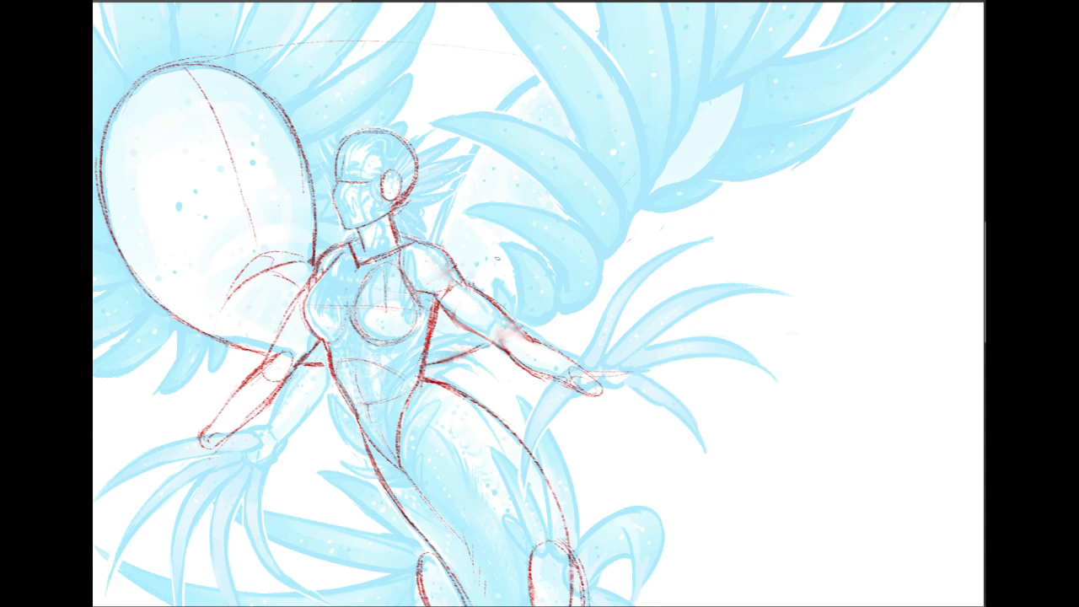
pyautogui.moveTo(540, 303); pyautogui.dragTo(609, 343)
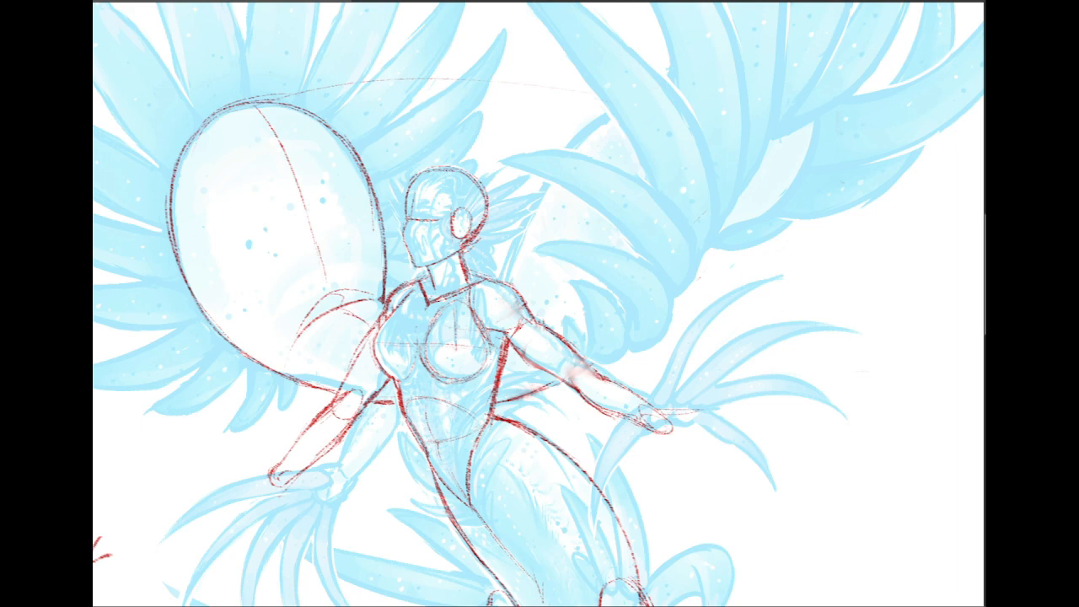
pyautogui.moveTo(540, 303); pyautogui.dragTo(704, 202)
pyautogui.moveTo(438, 371); pyautogui.dragTo(408, 419)
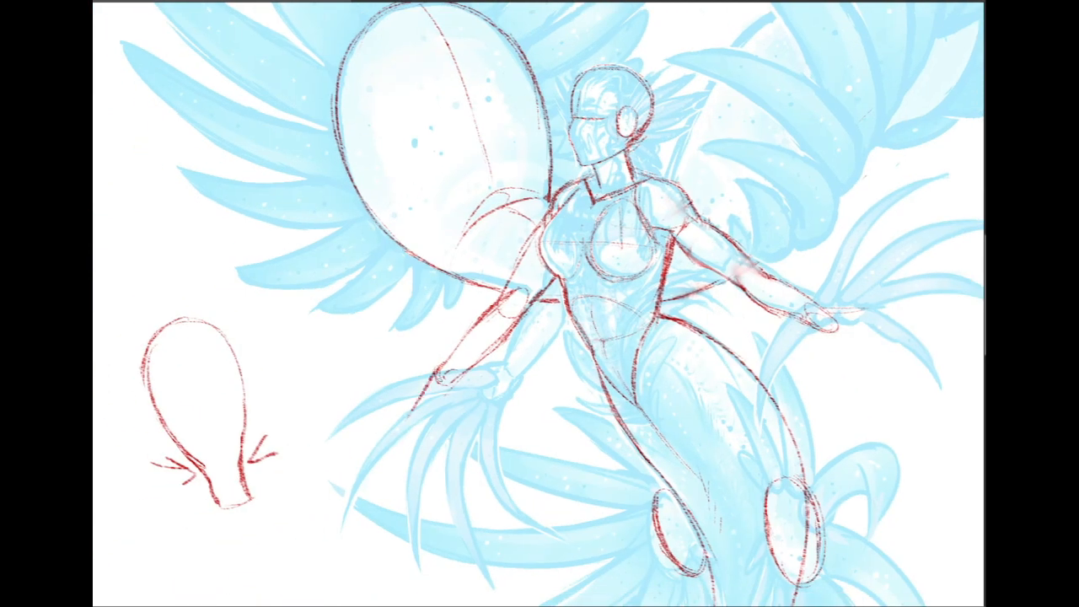
pyautogui.hotkey('ctrl', 'z')
pyautogui.moveTo(438, 373); pyautogui.dragTo(396, 417)
pyautogui.moveTo(452, 384)
pyautogui.mouseDown()
pyautogui.moveTo(439, 419)
pyautogui.moveTo(417, 400)
pyautogui.moveTo(427, 431)
pyautogui.mouseUp()
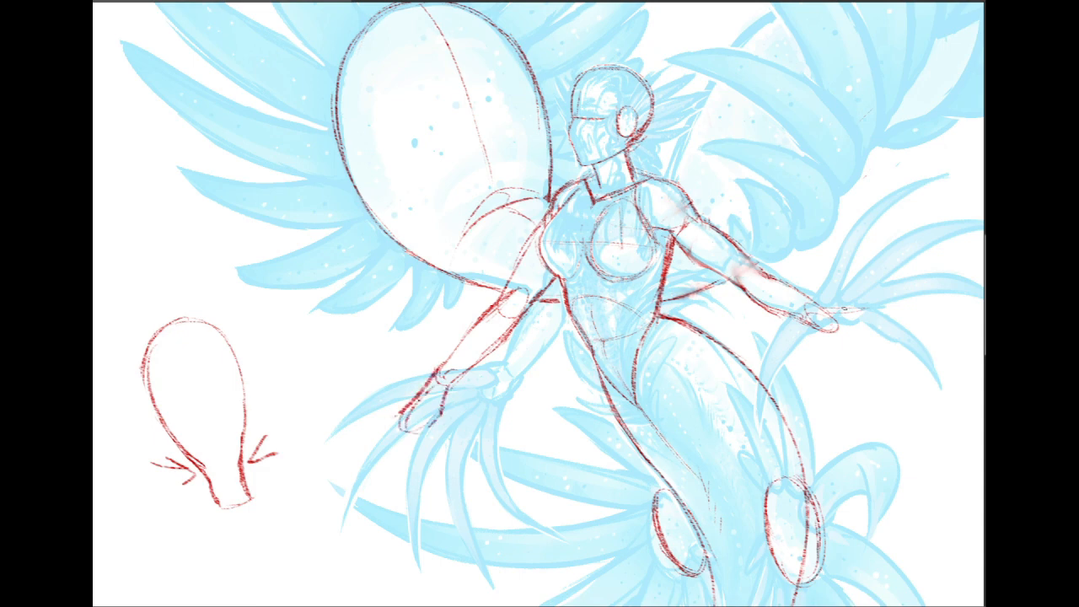
# - Draw an angular palm shape at the wrist of the arm on the viewer's right, tapering outward to a point
pyautogui.moveTo(844, 311)
pyautogui.mouseDown()
pyautogui.moveTo(857, 345)
pyautogui.moveTo(836, 360)
pyautogui.mouseUp()
pyautogui.hotkey('ctrl', 'z')
pyautogui.hotkey('ctrl', 'z')
pyautogui.moveTo(815, 310)
pyautogui.mouseDown()
pyautogui.moveTo(845, 295)
pyautogui.moveTo(870, 315)
pyautogui.mouseUp()
pyautogui.moveTo(795, 321); pyautogui.dragTo(853, 329)
pyautogui.moveTo(843, 329)
pyautogui.mouseDown()
pyautogui.moveTo(855, 337)
pyautogui.moveTo(824, 327)
pyautogui.moveTo(845, 335)
pyautogui.mouseUp()
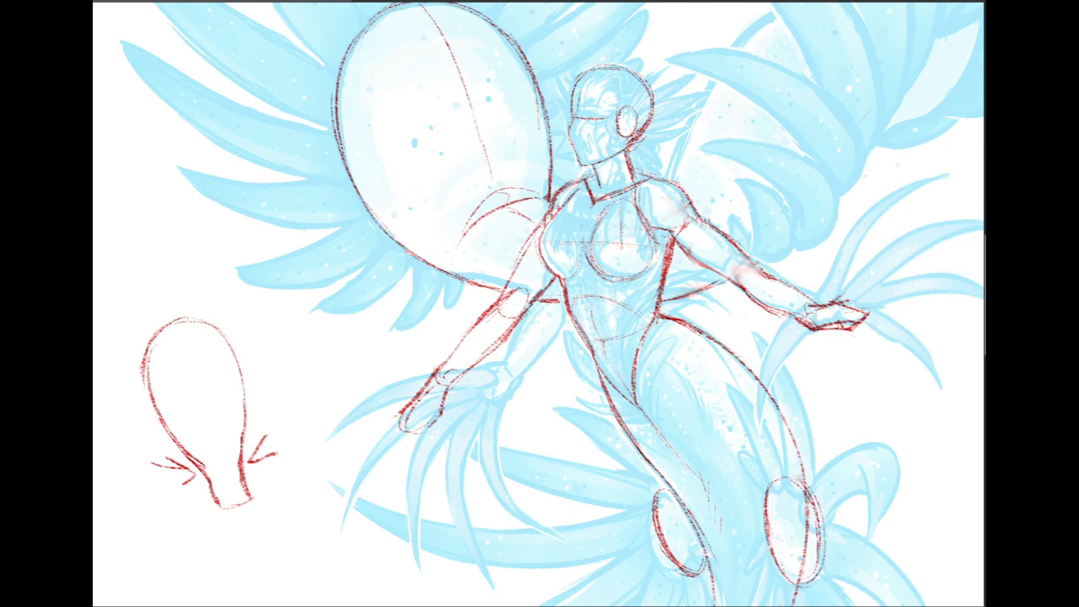
# - Sketch a new arched upper contour for the wing on the viewer's right, from the shoulder over to its outer end
pyautogui.moveTo(742, 220)
pyautogui.mouseDown()
pyautogui.moveTo(539, 436)
pyautogui.moveTo(564, 436)
pyautogui.mouseUp()
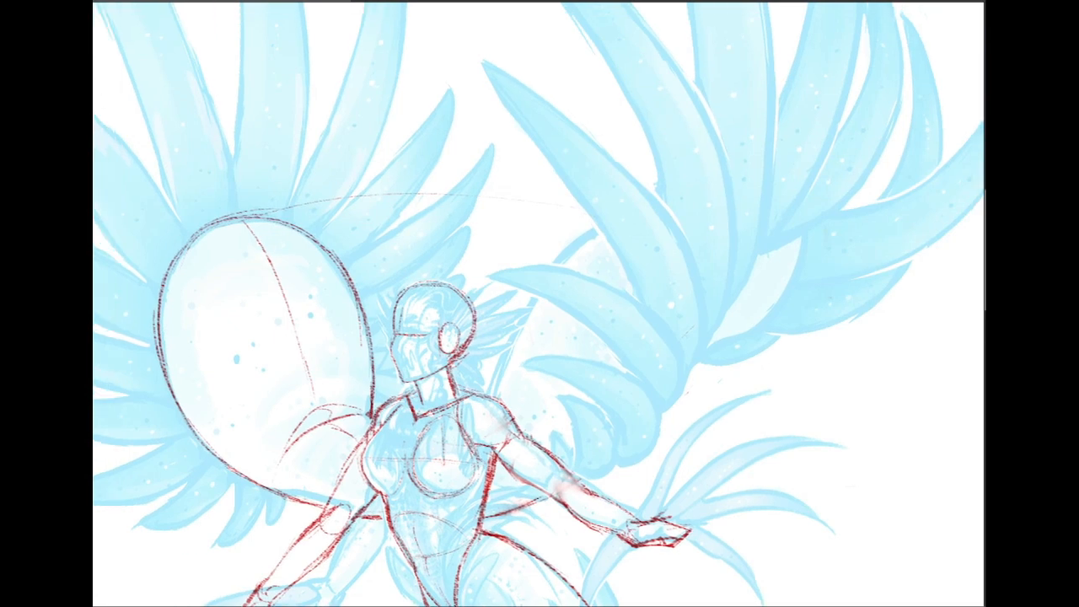
pyautogui.hotkey('ctrl', '-')
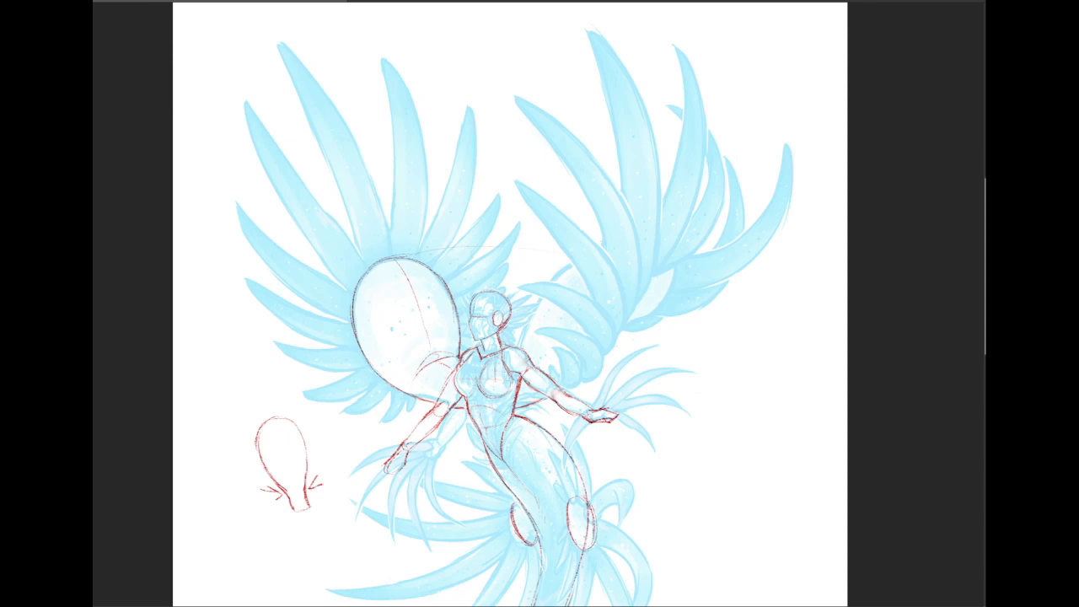
pyautogui.moveTo(532, 360); pyautogui.dragTo(556, 306)
pyautogui.hotkey('ctrl', 'z')
pyautogui.moveTo(521, 375); pyautogui.dragTo(640, 314)
pyautogui.hotkey('ctrl', 'z')
pyautogui.moveTo(524, 371)
pyautogui.mouseDown()
pyautogui.moveTo(609, 257)
pyautogui.moveTo(628, 333)
pyautogui.mouseUp()
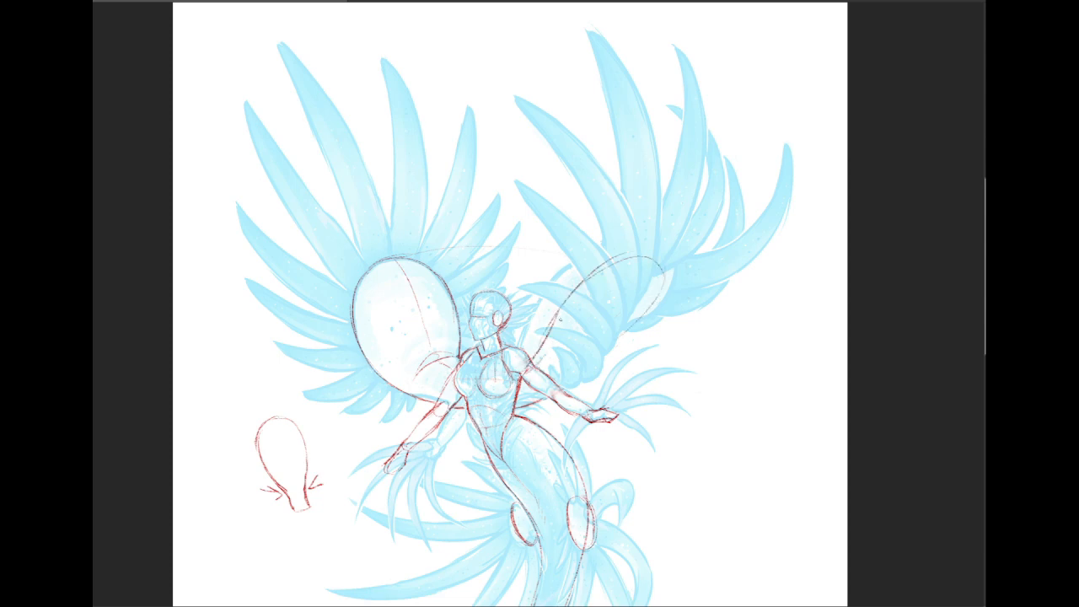
# - Add the wing's narrow inner fold and run its lower edge behind the arm to the waist
pyautogui.moveTo(573, 302); pyautogui.dragTo(629, 346)
pyautogui.moveTo(651, 290); pyautogui.dragTo(577, 380)
pyautogui.moveTo(649, 292); pyautogui.dragTo(526, 412)
pyautogui.moveTo(594, 352); pyautogui.dragTo(516, 410)
pyautogui.moveTo(659, 285); pyautogui.dragTo(582, 362)
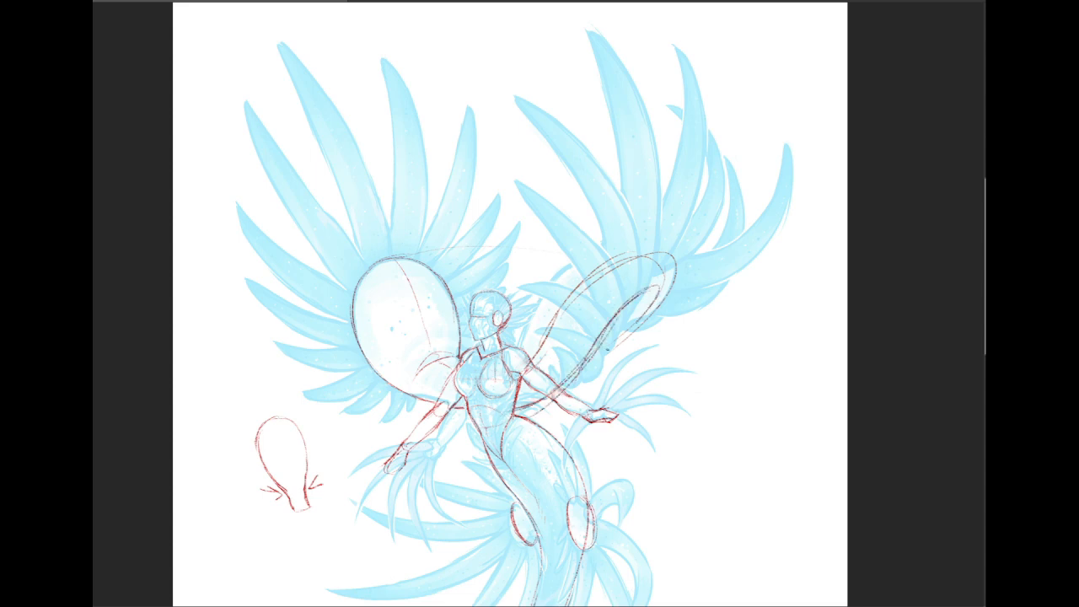
# - Reinforce the folded wing's outer and upper contours, and undo the wing sketch on the viewer's right
pyautogui.moveTo(669, 255)
pyautogui.mouseDown()
pyautogui.moveTo(635, 320)
pyautogui.moveTo(558, 388)
pyautogui.mouseUp()
pyautogui.moveTo(616, 343); pyautogui.dragTo(582, 367)
pyautogui.moveTo(571, 325)
pyautogui.mouseDown()
pyautogui.moveTo(534, 366)
pyautogui.moveTo(673, 256)
pyautogui.mouseUp()
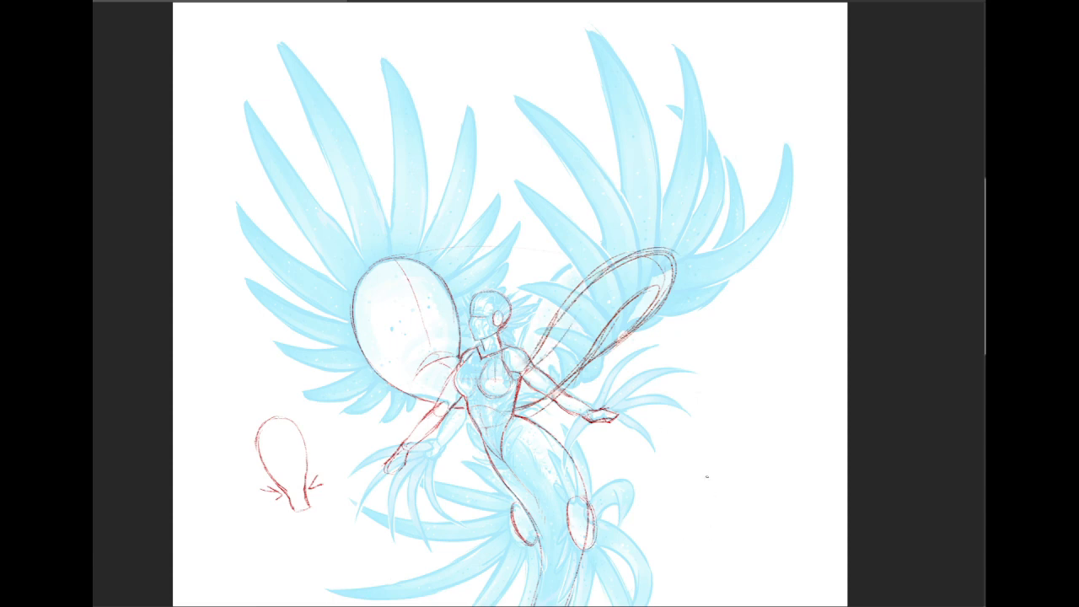
pyautogui.moveTo(601, 358); pyautogui.dragTo(508, 403)
pyautogui.hotkey('ctrl', 'z')
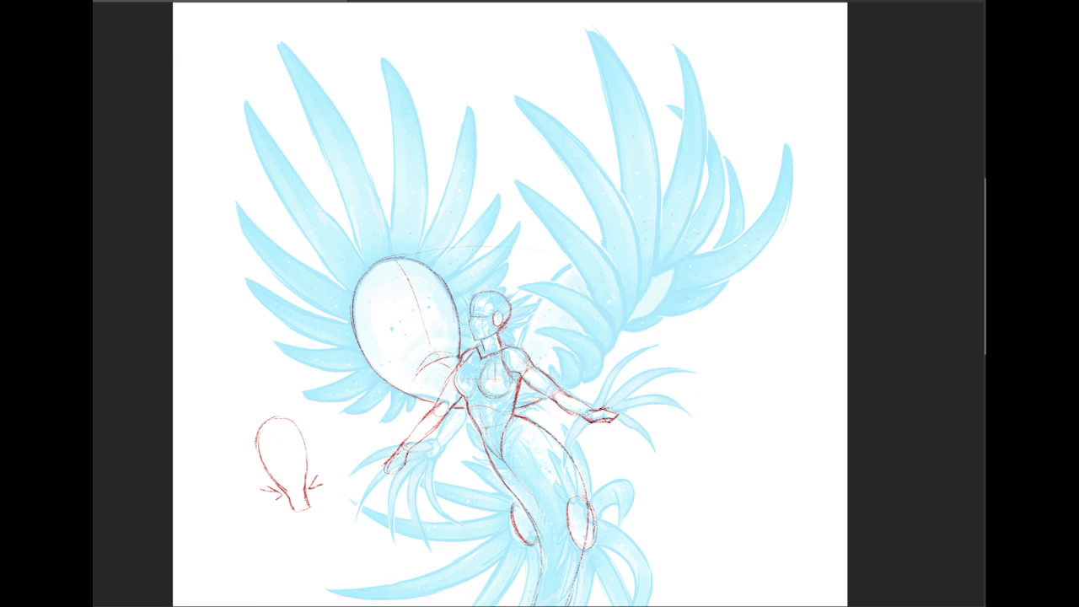
# - Draw that wing membrane as a tilted open oval with its lower edge passing behind the arm, and reinforce its sides
pyautogui.moveTo(544, 354)
pyautogui.mouseDown()
pyautogui.moveTo(575, 253)
pyautogui.moveTo(611, 350)
pyautogui.mouseUp()
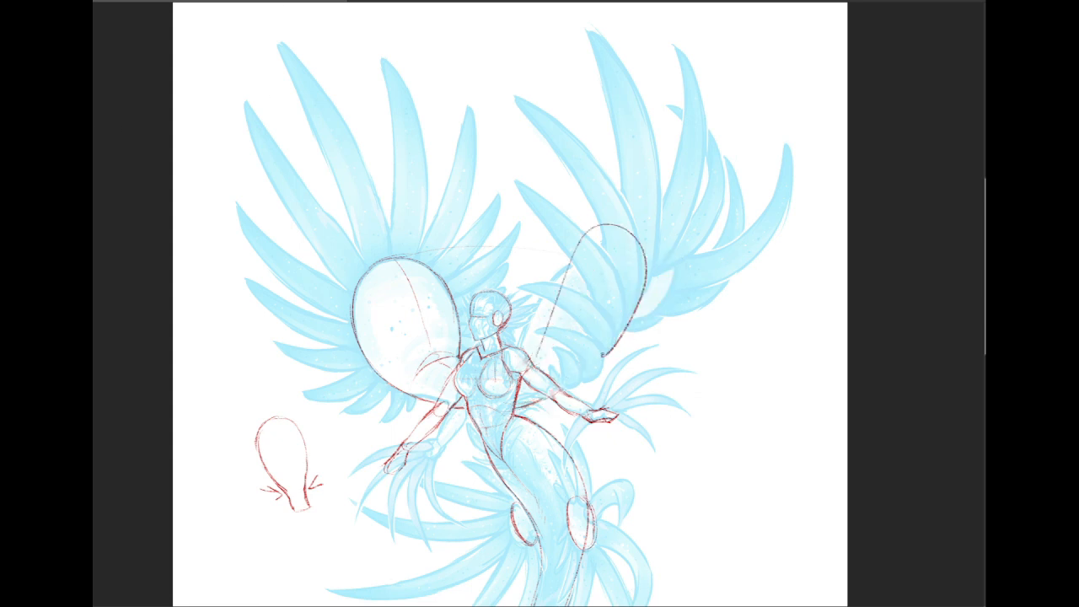
pyautogui.hotkey('ctrl', 'z')
pyautogui.moveTo(542, 353)
pyautogui.mouseDown()
pyautogui.moveTo(647, 245)
pyautogui.moveTo(595, 384)
pyautogui.moveTo(649, 346)
pyautogui.mouseUp()
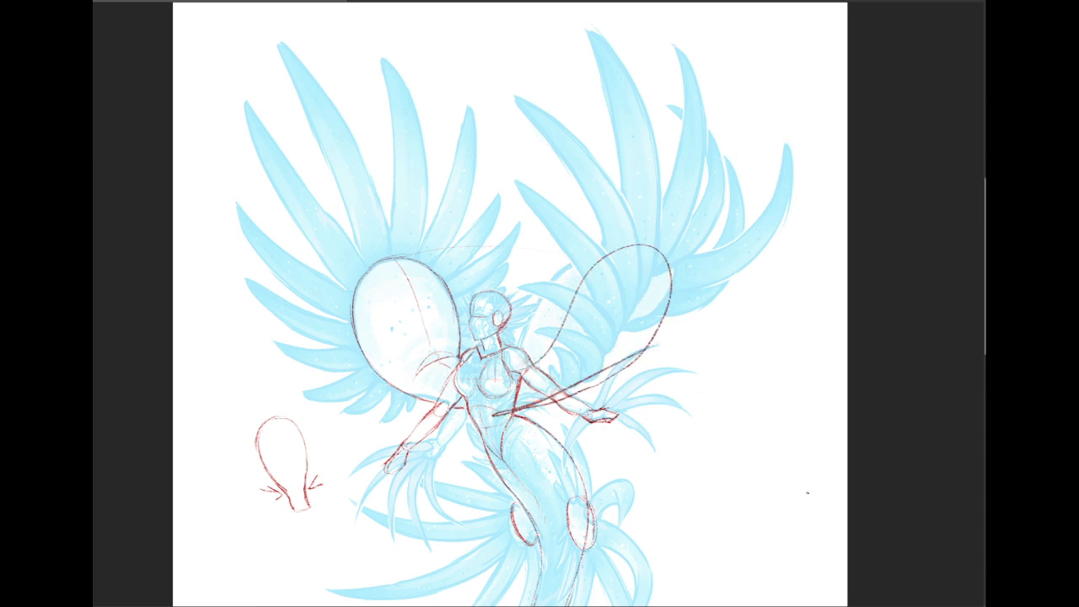
pyautogui.moveTo(587, 279); pyautogui.dragTo(544, 366)
pyautogui.moveTo(595, 270)
pyautogui.mouseDown()
pyautogui.moveTo(549, 338)
pyautogui.moveTo(609, 248)
pyautogui.mouseUp()
pyautogui.moveTo(560, 308); pyautogui.dragTo(627, 246)
pyautogui.moveTo(670, 261); pyautogui.dragTo(673, 284)
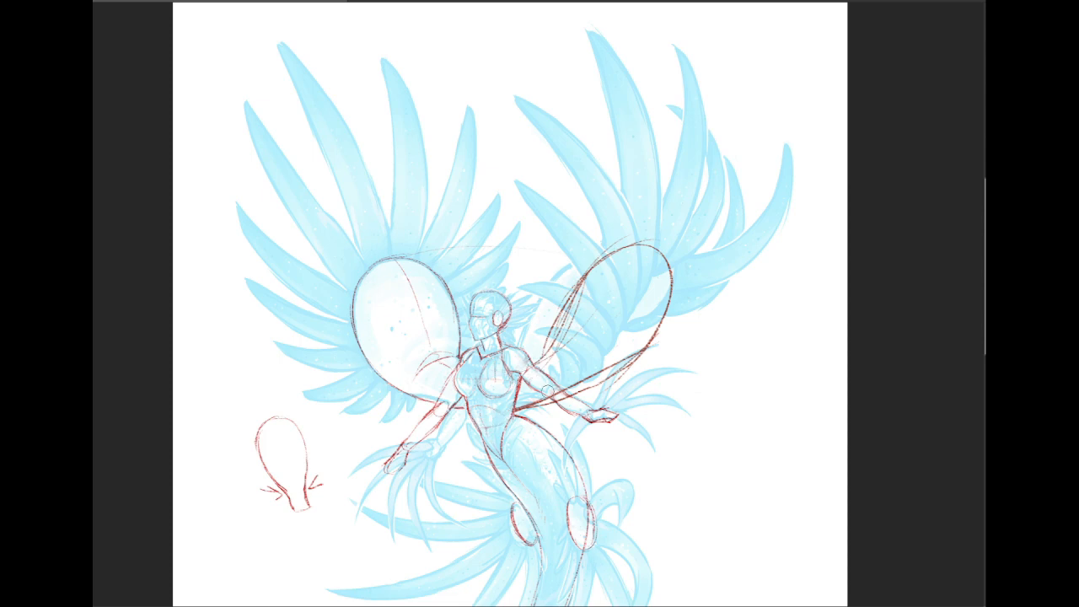
# - Select the oval wing outline, rotate it slightly, apply the transformation and clear the selection
pyautogui.moveTo(552, 381)
pyautogui.mouseDown()
pyautogui.moveTo(624, 351)
pyautogui.moveTo(647, 316)
pyautogui.mouseUp()
pyautogui.moveTo(524, 353)
pyautogui.mouseDown()
pyautogui.moveTo(547, 372)
pyautogui.moveTo(560, 244)
pyautogui.moveTo(709, 335)
pyautogui.moveTo(654, 393)
pyautogui.moveTo(584, 402)
pyautogui.mouseUp()
pyautogui.hotkey('ctrl', 't')
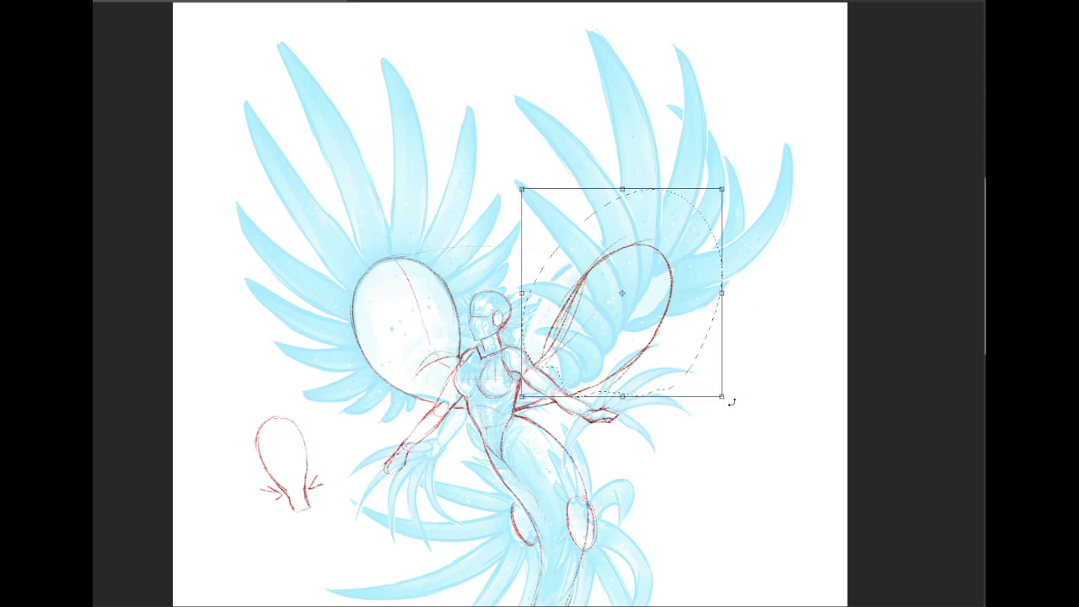
pyautogui.moveTo(732, 403)
pyautogui.mouseDown()
pyautogui.moveTo(736, 395)
pyautogui.moveTo(738, 412)
pyautogui.mouseUp()
pyautogui.press('Return')
pyautogui.hotkey('ctrl', 'd')
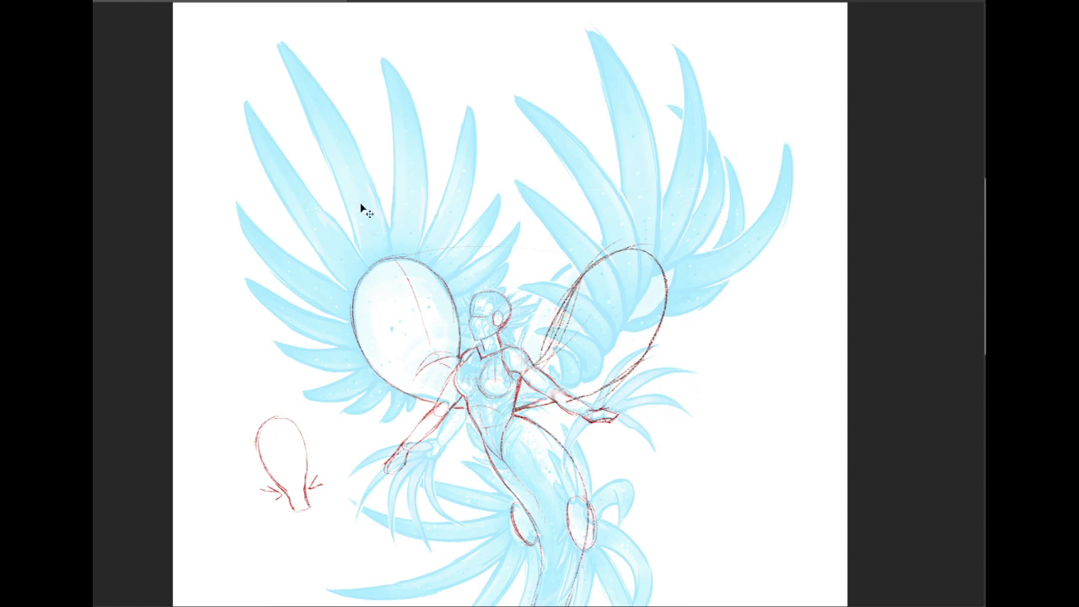
# - Reinforce the rotated oval's contour from the shoulder over the top and down to the forearm
pyautogui.moveTo(682, 317); pyautogui.dragTo(706, 371)
pyautogui.hotkey('ctrl', 'z')
pyautogui.hotkey('ctrl', 'z')
pyautogui.moveTo(566, 330)
pyautogui.mouseDown()
pyautogui.moveTo(541, 366)
pyautogui.moveTo(535, 358)
pyautogui.mouseUp()
pyautogui.moveTo(585, 272)
pyautogui.mouseDown()
pyautogui.moveTo(648, 255)
pyautogui.moveTo(666, 311)
pyautogui.moveTo(602, 395)
pyautogui.mouseUp()
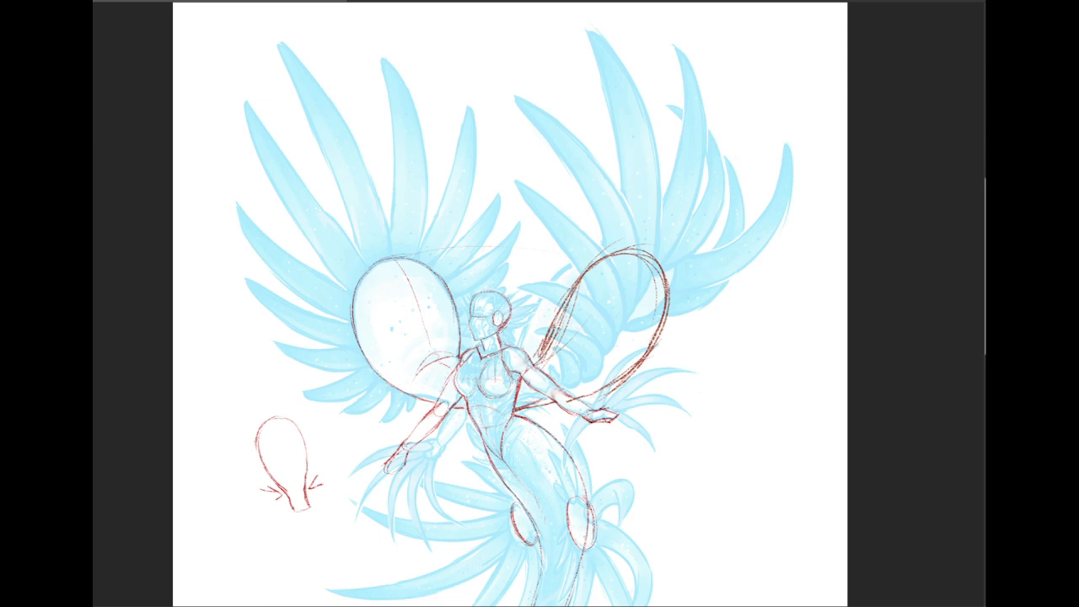
# - Undo the oval wing outline and one further trial contour for the wing on the viewer's right
pyautogui.hotkey('ctrl', 'z')
pyautogui.hotkey('ctrl', 'z')
pyautogui.hotkey('ctrl', 'z')
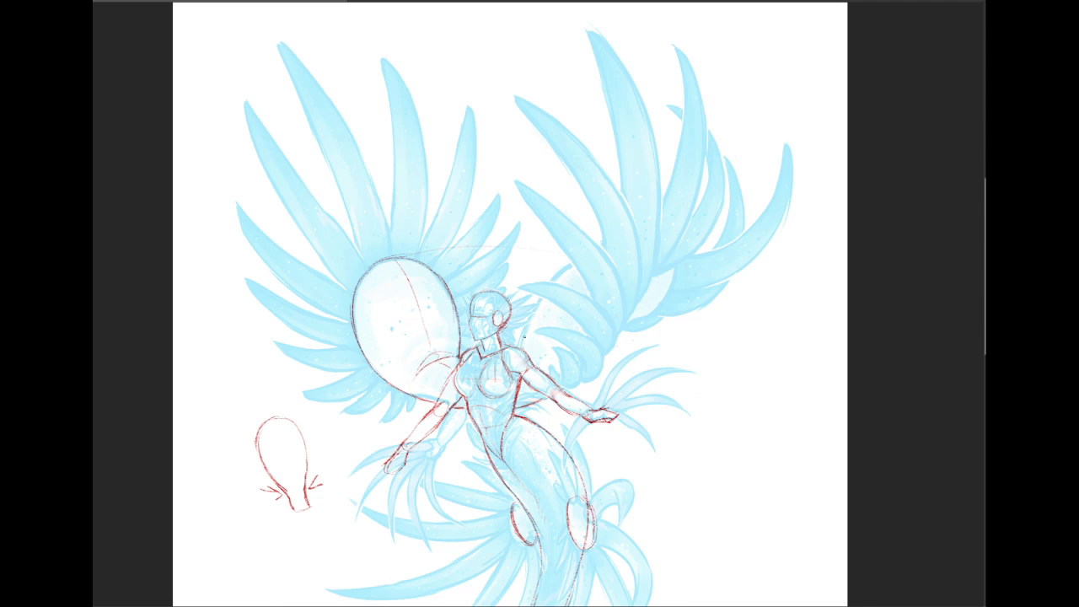
pyautogui.moveTo(540, 297); pyautogui.dragTo(623, 352)
pyautogui.hotkey('ctrl', 'z')
pyautogui.moveTo(316, 168)
pyautogui.mouseDown()
pyautogui.moveTo(296, 118)
pyautogui.moveTo(373, 104)
pyautogui.mouseUp()
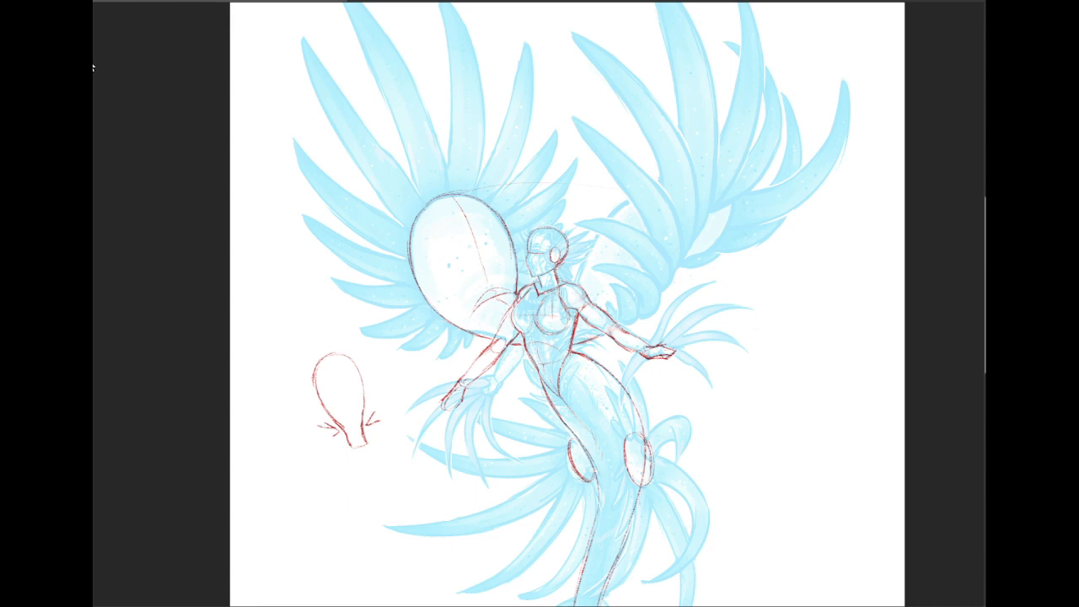
# - Select the red arm drawing on the viewer's right and remove it from the canvas
pyautogui.moveTo(582, 299)
pyautogui.mouseDown()
pyautogui.moveTo(609, 277)
pyautogui.moveTo(718, 352)
pyautogui.moveTo(659, 374)
pyautogui.moveTo(622, 363)
pyautogui.moveTo(581, 321)
pyautogui.mouseUp()
pyautogui.rightClick(613, 313)
pyautogui.click(659, 428)
pyautogui.press('Delete')
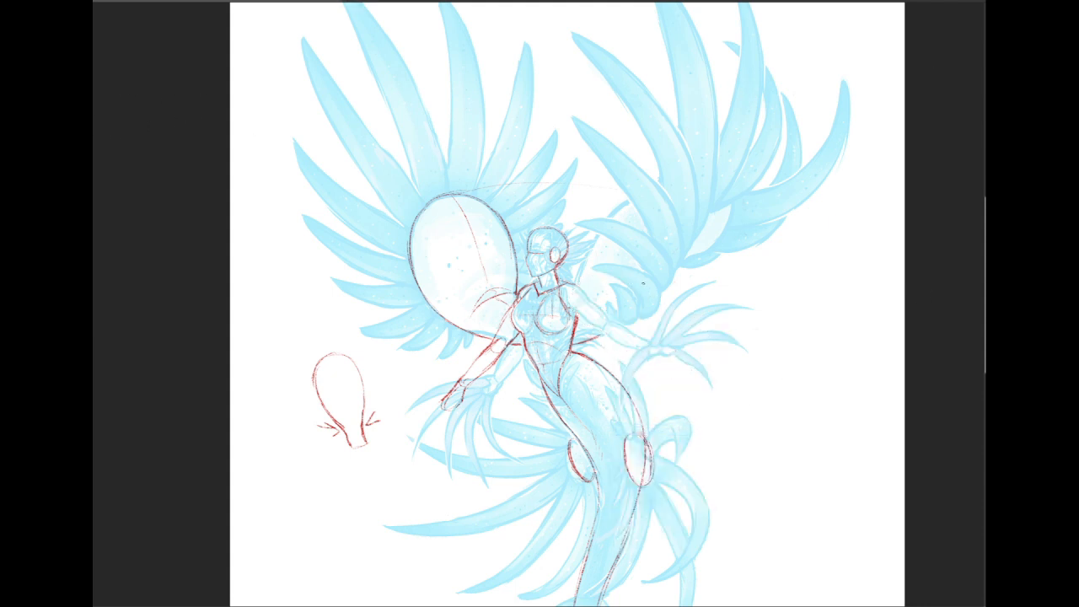
# - Sketch the wing membrane on the viewer's right as a long tilted loop running from the shoulder out and back to the waist
pyautogui.moveTo(601, 335); pyautogui.dragTo(704, 229)
pyautogui.moveTo(629, 221); pyautogui.dragTo(684, 198)
pyautogui.moveTo(710, 237); pyautogui.dragTo(672, 256)
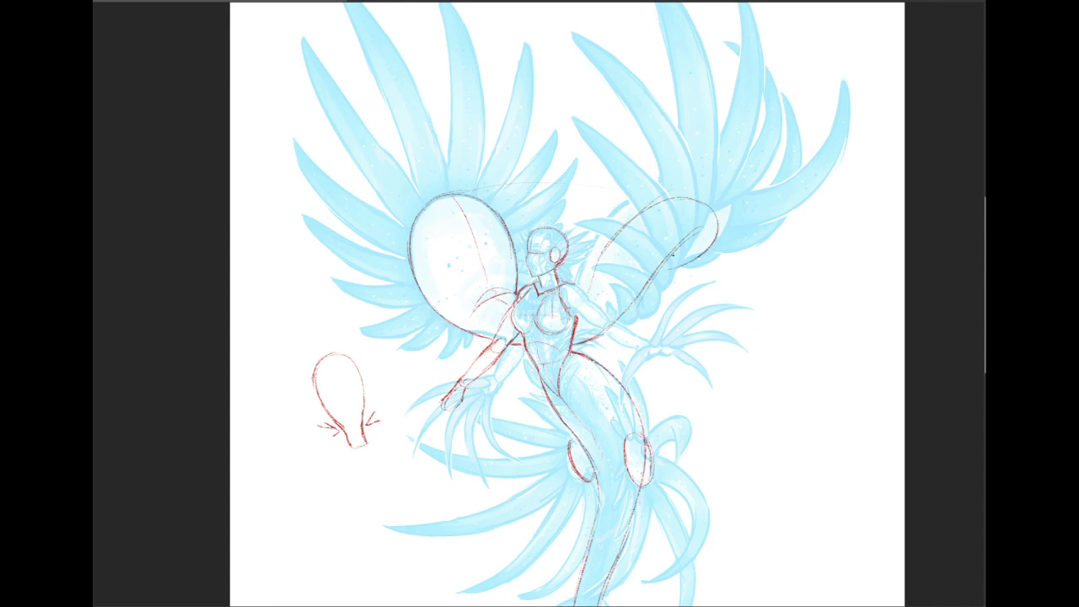
pyautogui.moveTo(580, 297)
pyautogui.mouseDown()
pyautogui.moveTo(654, 215)
pyautogui.moveTo(718, 199)
pyautogui.moveTo(630, 300)
pyautogui.mouseUp()
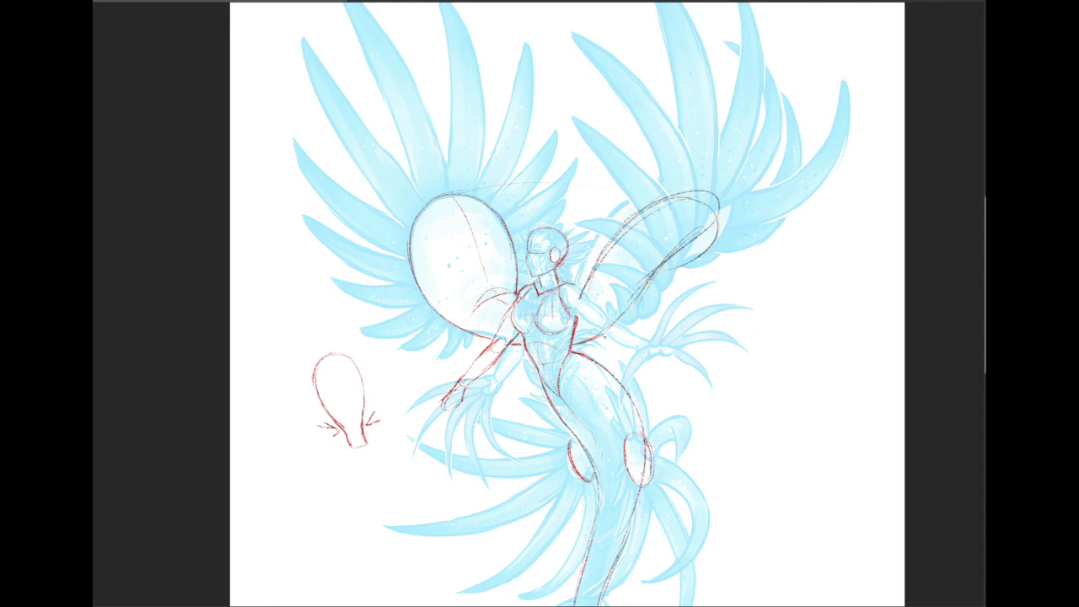
pyautogui.moveTo(681, 260); pyautogui.dragTo(719, 228)
pyautogui.moveTo(604, 210)
pyautogui.mouseDown()
pyautogui.moveTo(639, 196)
pyautogui.moveTo(611, 212)
pyautogui.mouseUp()
# - Undo the last trial strokes and rework the membrane's rounded tip and outer lower edge with heavier lines
pyautogui.hotkey('ctrl', 'z')
pyautogui.hotkey('ctrl', 'z')
pyautogui.hotkey('ctrl', 'z')
pyautogui.hotkey('ctrl', 'z')
pyautogui.moveTo(722, 201); pyautogui.dragTo(678, 266)
pyautogui.moveTo(662, 199)
pyautogui.mouseDown()
pyautogui.moveTo(716, 213)
pyautogui.moveTo(682, 239)
pyautogui.mouseUp()
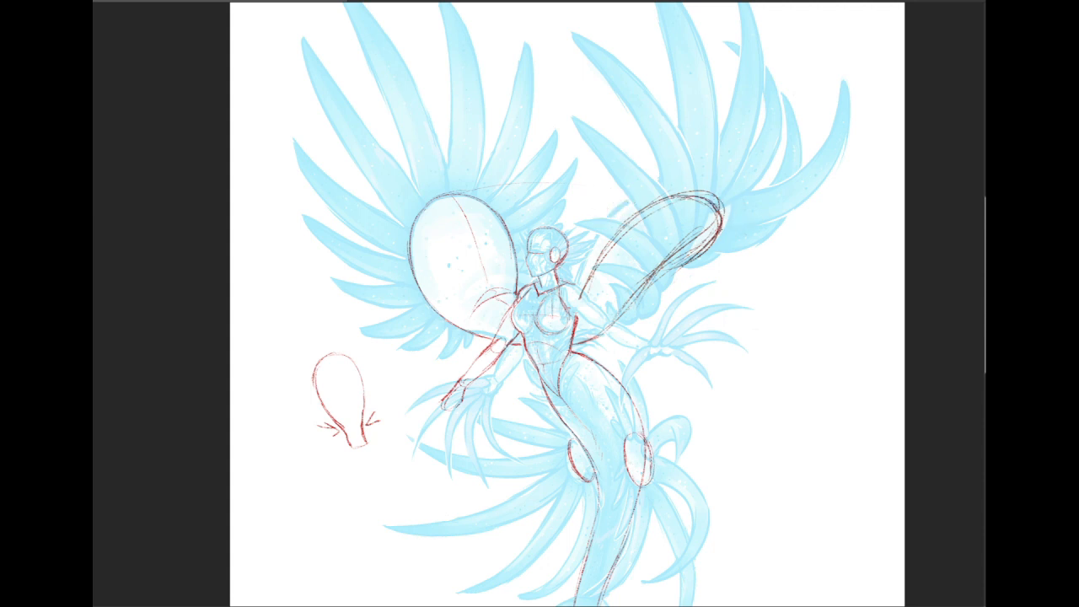
pyautogui.moveTo(722, 206); pyautogui.dragTo(646, 293)
pyautogui.moveTo(687, 260); pyautogui.dragTo(639, 297)
pyautogui.moveTo(722, 238); pyautogui.dragTo(702, 251)
# - Reinforce the membrane's inner edge down to the shoulder and its lower edge back to the waist
pyautogui.moveTo(624, 232); pyautogui.dragTo(569, 346)
pyautogui.moveTo(643, 292); pyautogui.dragTo(585, 342)
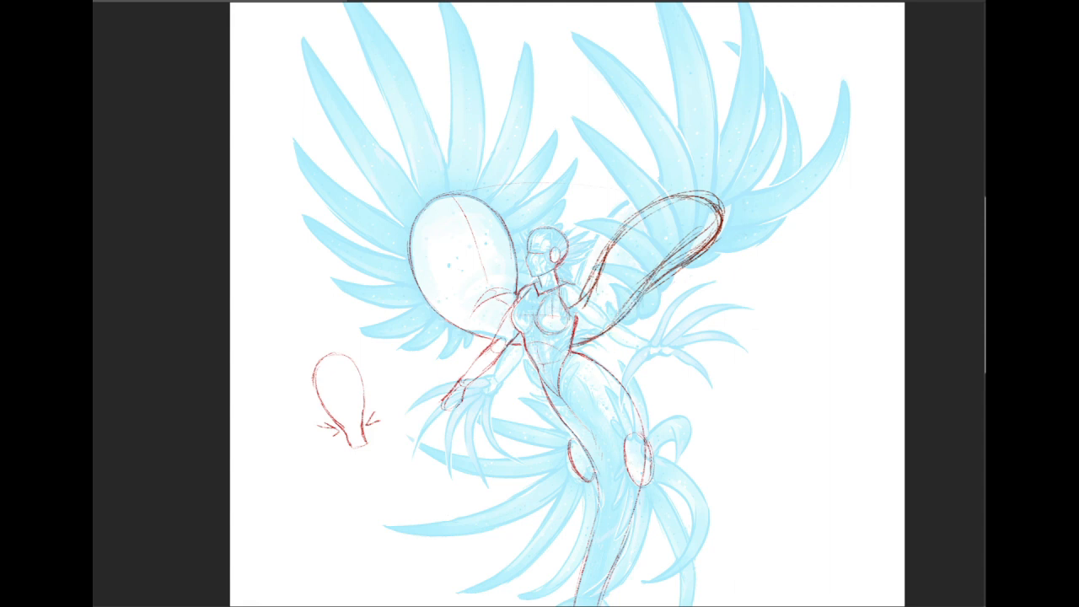
pyautogui.moveTo(626, 292); pyautogui.dragTo(592, 349)
pyautogui.hotkey('ctrl', 'z')
pyautogui.moveTo(612, 244); pyautogui.dragTo(598, 290)
pyautogui.moveTo(600, 268)
pyautogui.mouseDown()
pyautogui.moveTo(591, 300)
pyautogui.moveTo(601, 297)
pyautogui.mouseUp()
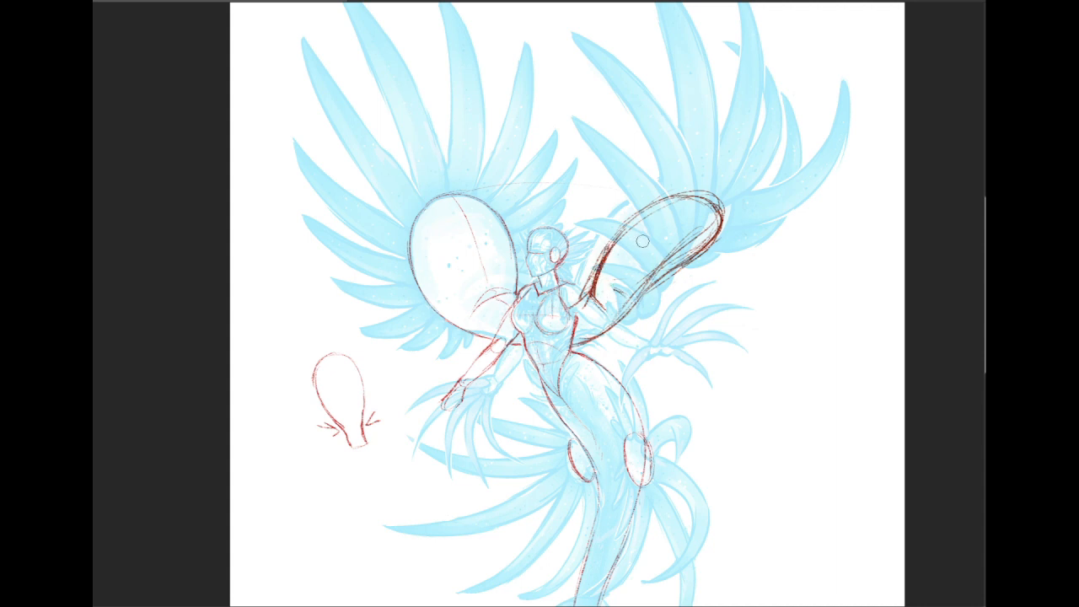
# - Erase the stray lines around the membrane outline and retrace the middle of its lower edge
pyautogui.moveTo(599, 250); pyautogui.dragTo(592, 311)
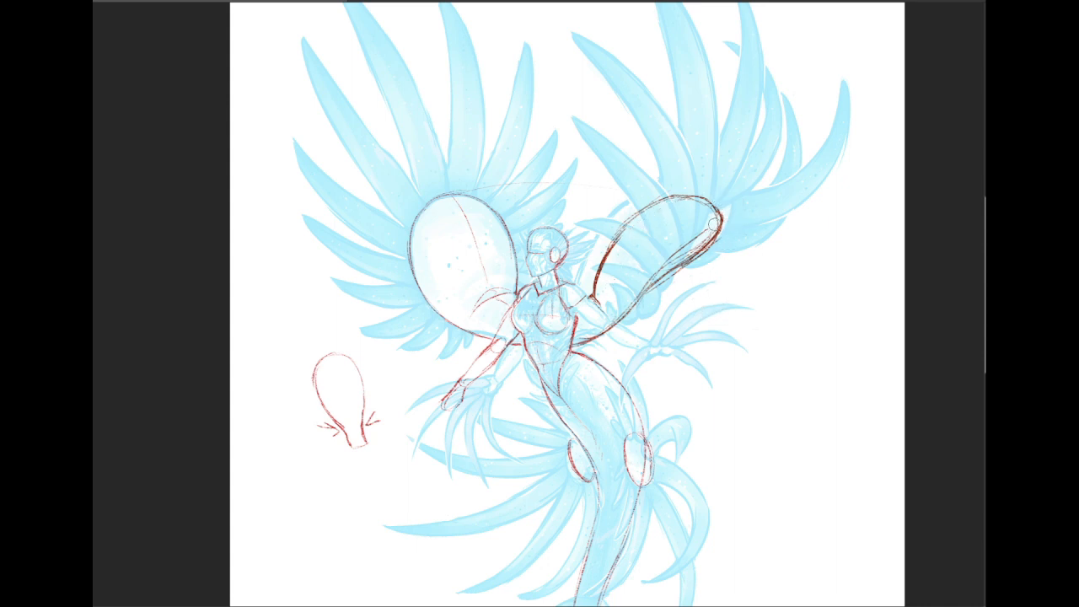
pyautogui.moveTo(722, 224); pyautogui.dragTo(678, 266)
pyautogui.moveTo(713, 210); pyautogui.dragTo(696, 248)
pyautogui.hotkey('ctrl', 'z')
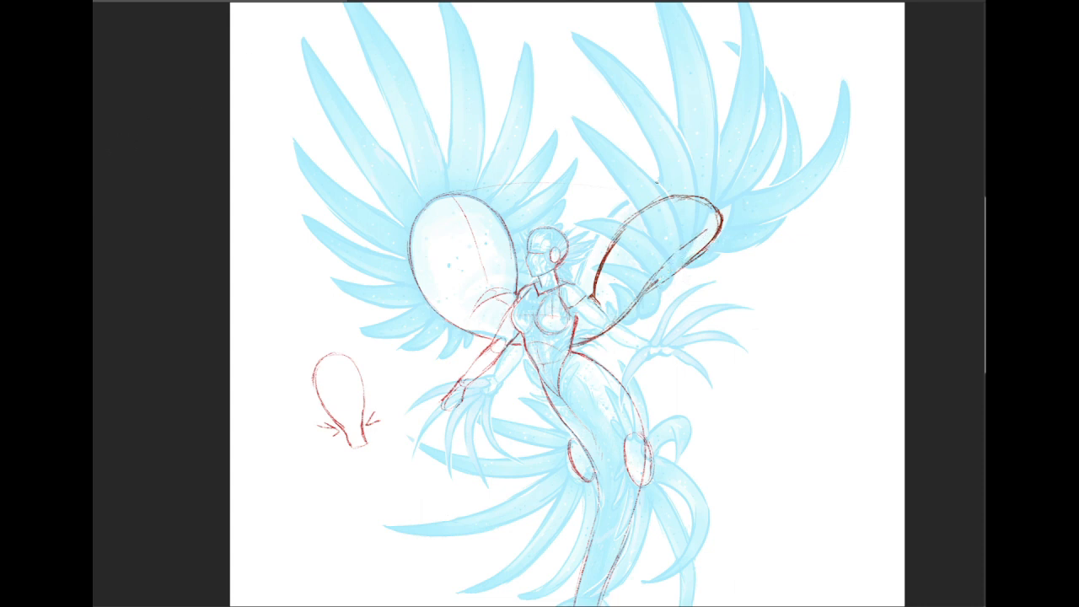
pyautogui.moveTo(685, 268); pyautogui.dragTo(640, 302)
# - Open the Liquify filter on the red line drawing and view the wings at 100% zoom
pyautogui.hotkey('alt', 't')
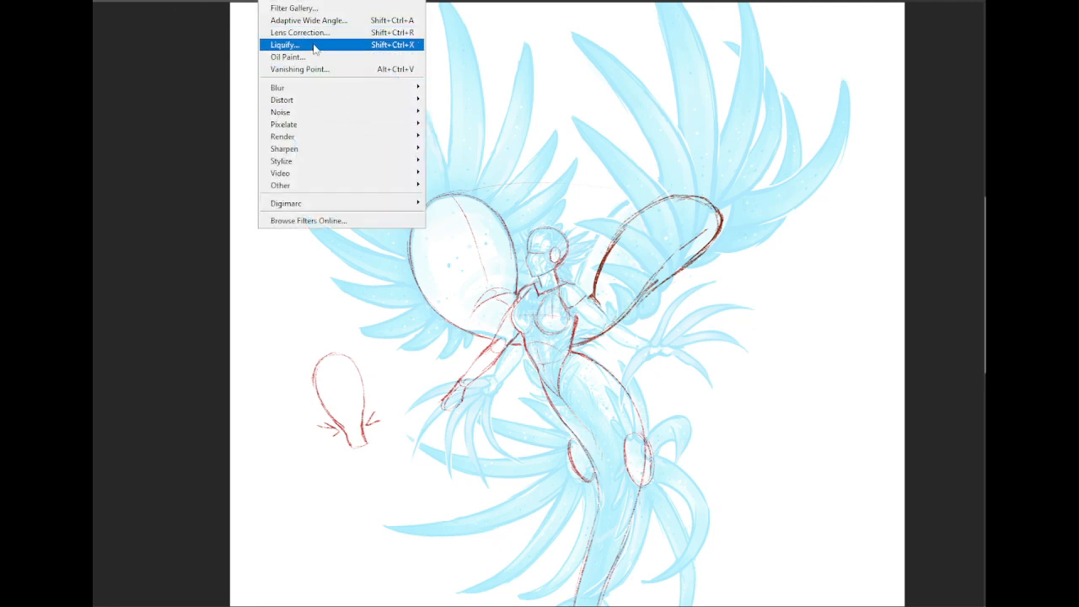
pyautogui.click(385, 42)
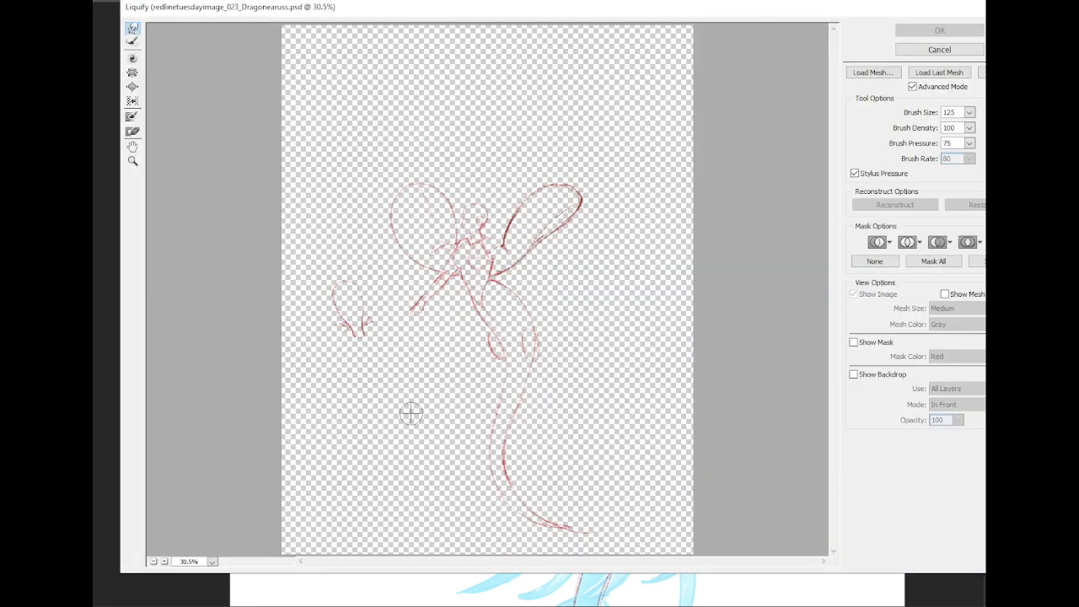
pyautogui.click(213, 562)
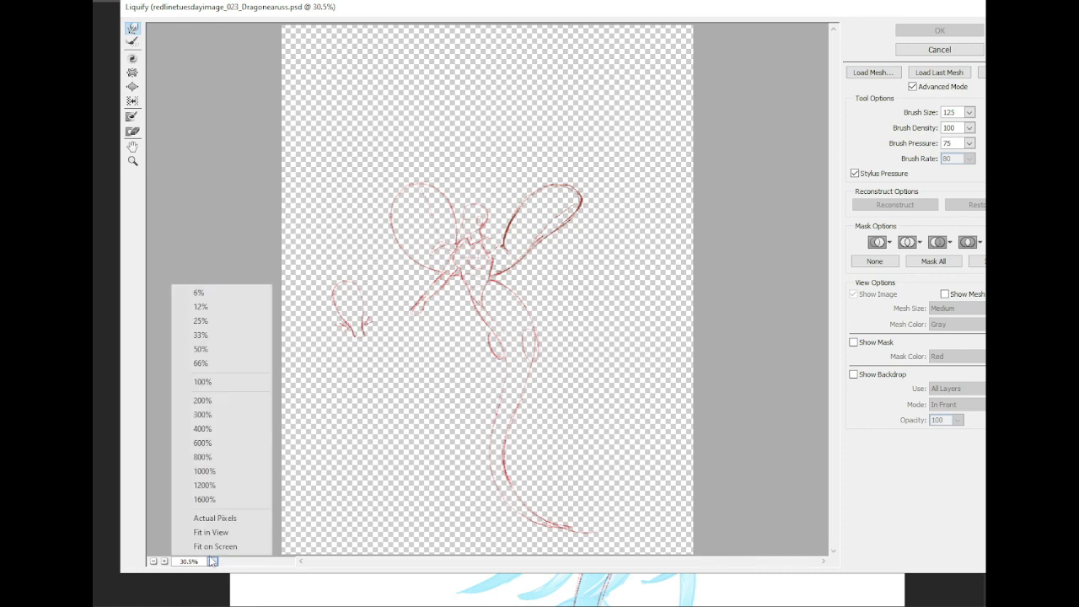
pyautogui.click(230, 405)
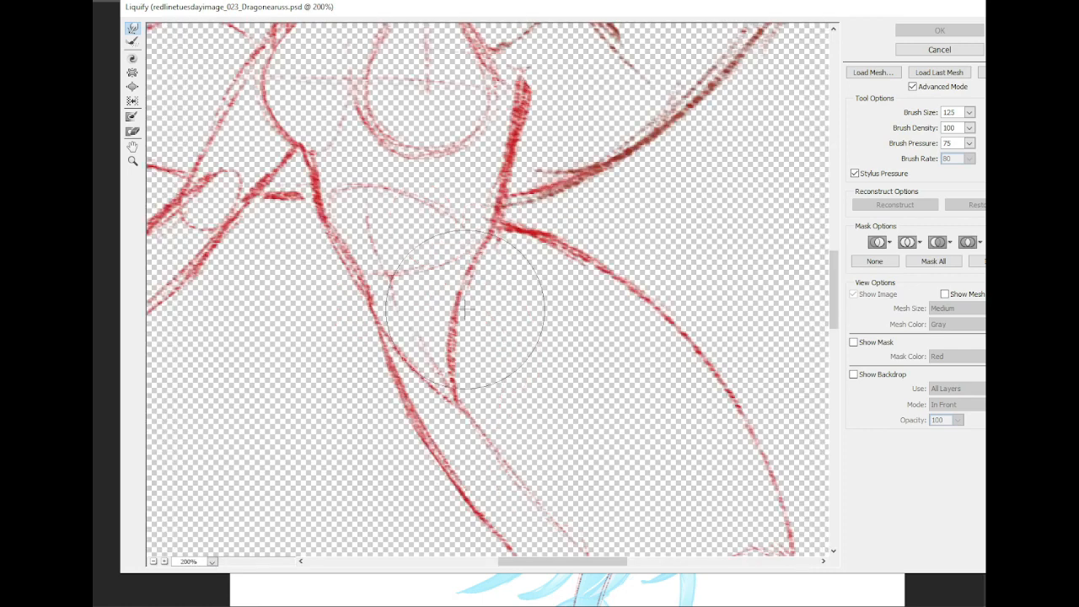
pyautogui.click(212, 561)
pyautogui.click(213, 383)
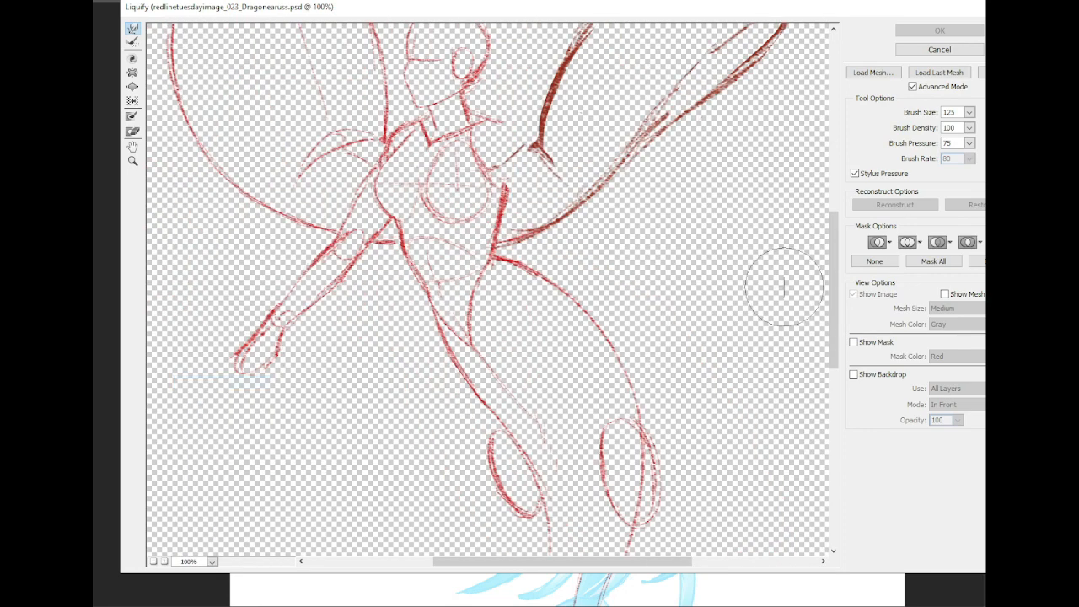
pyautogui.scroll(5, 838, 308)
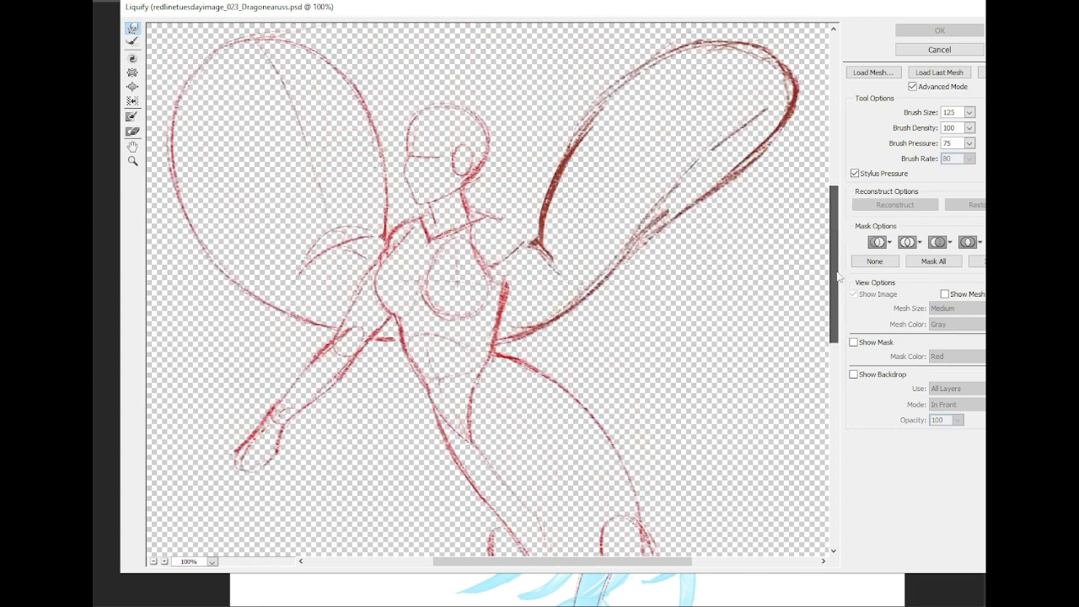
pyautogui.click(854, 376)
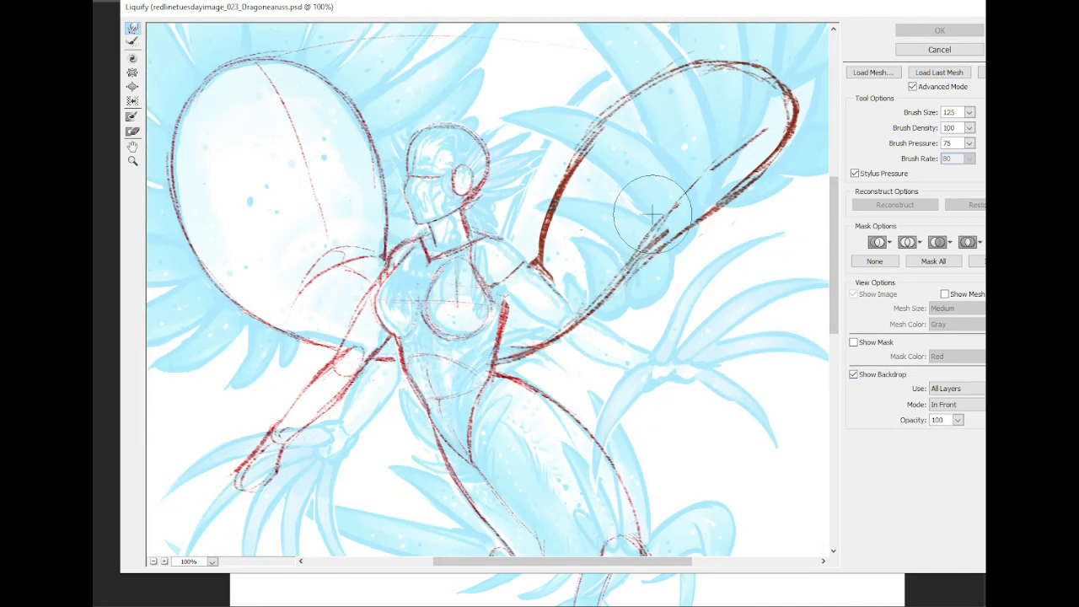
pyautogui.moveTo(624, 262)
pyautogui.mouseDown()
pyautogui.moveTo(699, 168)
pyautogui.moveTo(713, 181)
pyautogui.mouseUp()
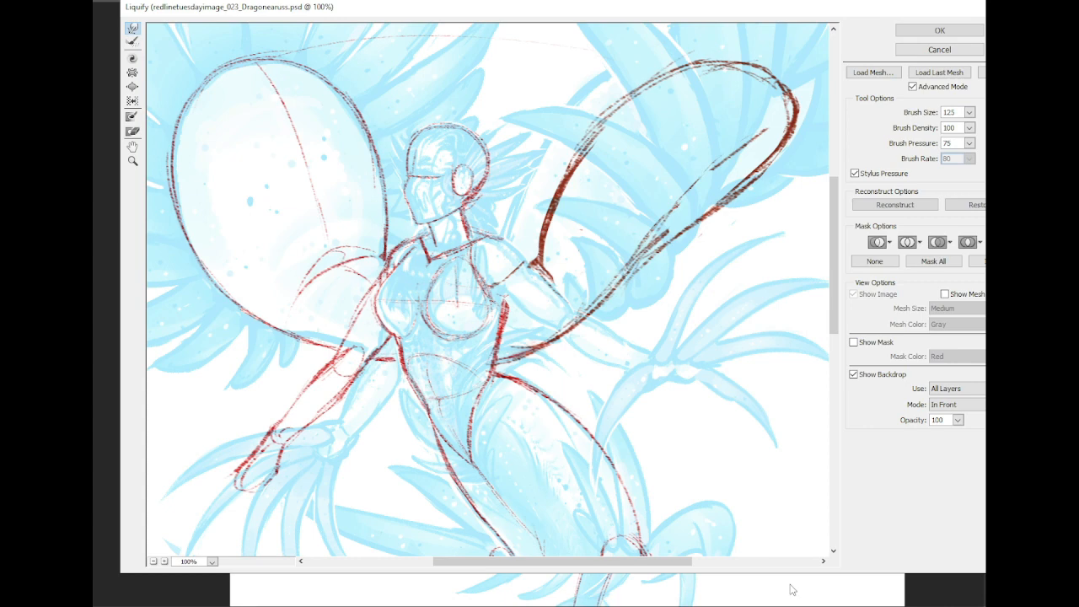
pyautogui.click(854, 375)
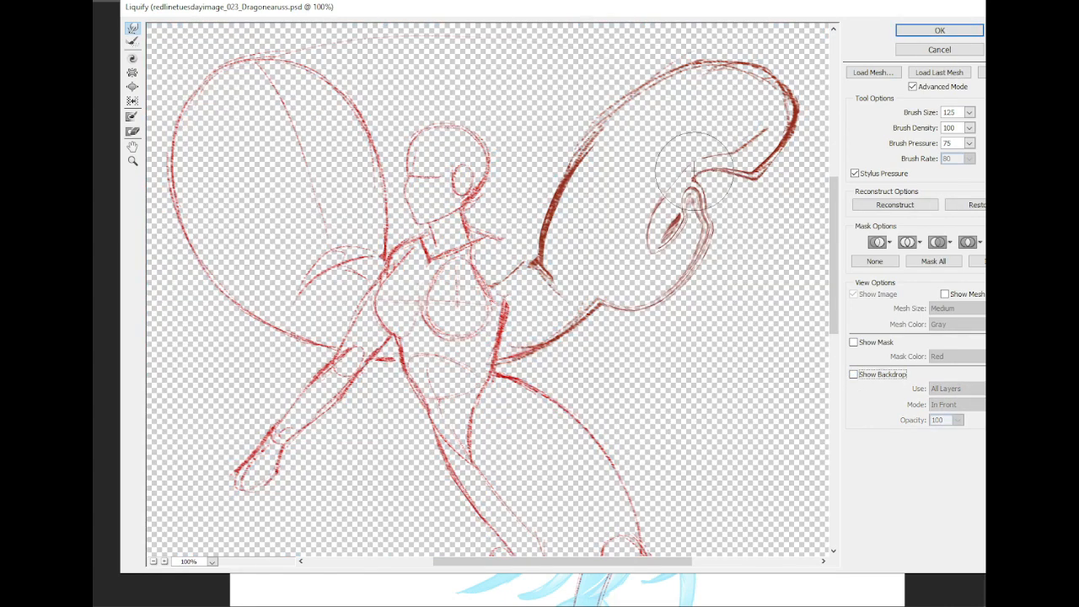
pyautogui.hotkey('ctrl', 'z')
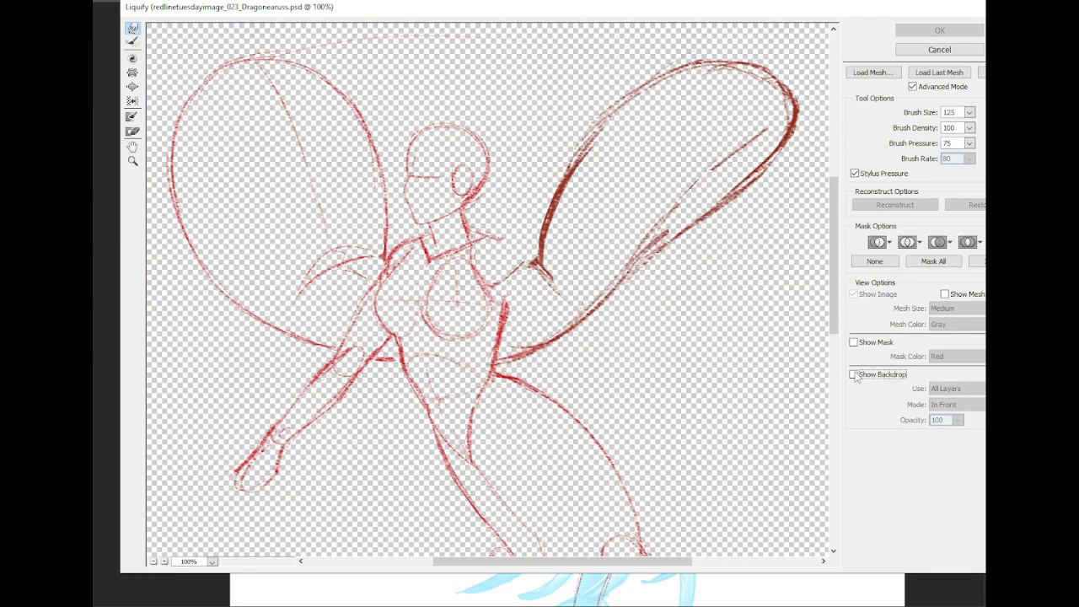
# - Enlarge the Liquify brush to size 400 and push the tip of the wing membrane on the viewer's right slightly up and outward
pyautogui.press(']')
pyautogui.press(']')
pyautogui.press(']')
pyautogui.press(']')
pyautogui.press(']')
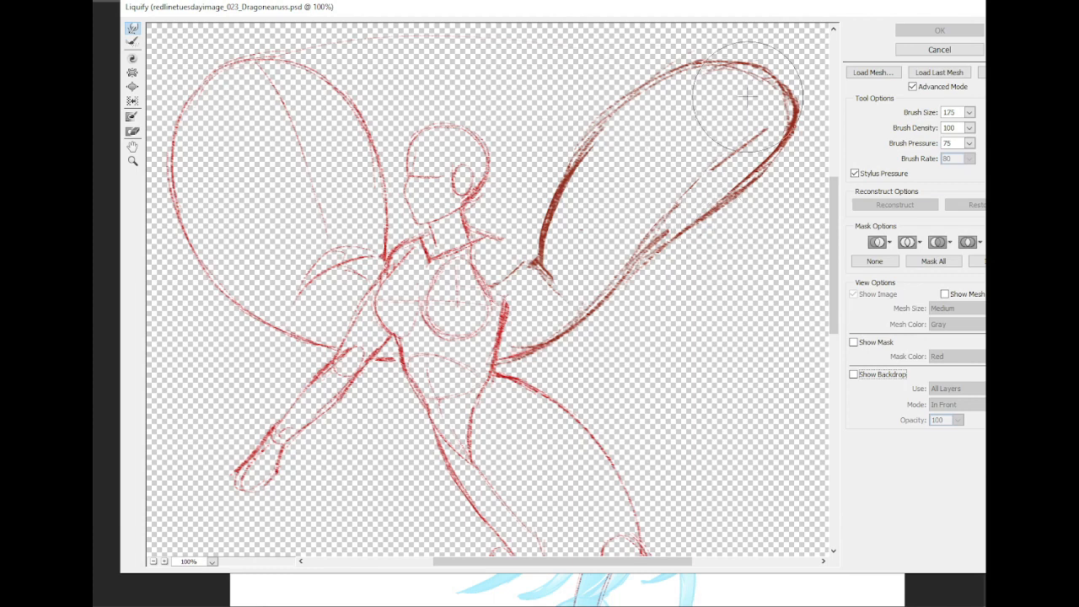
pyautogui.press(']')
pyautogui.press(']')
pyautogui.press(']')
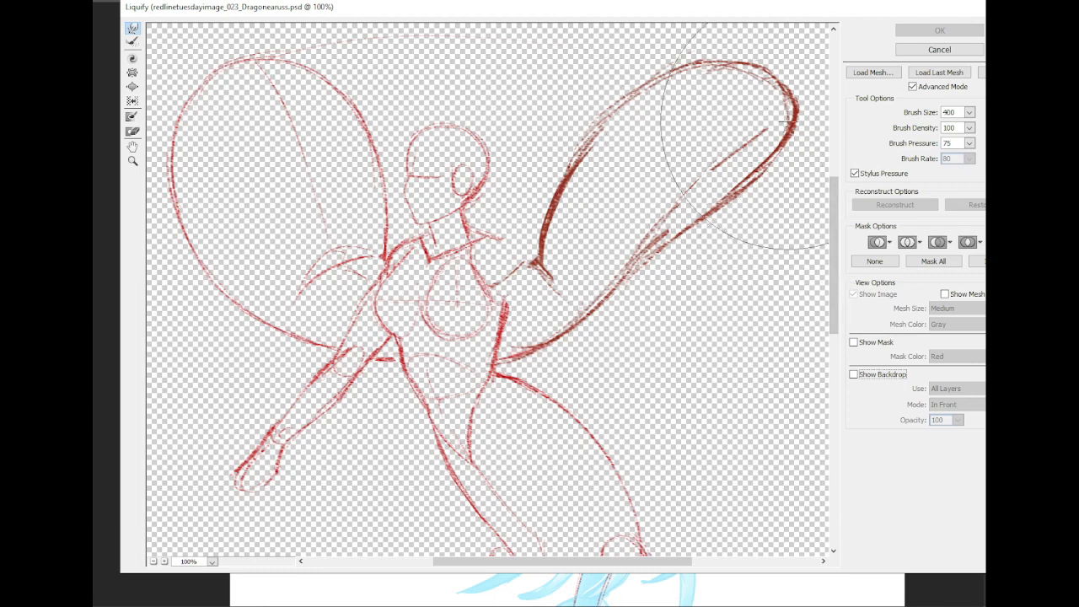
pyautogui.moveTo(782, 70); pyautogui.dragTo(790, 57)
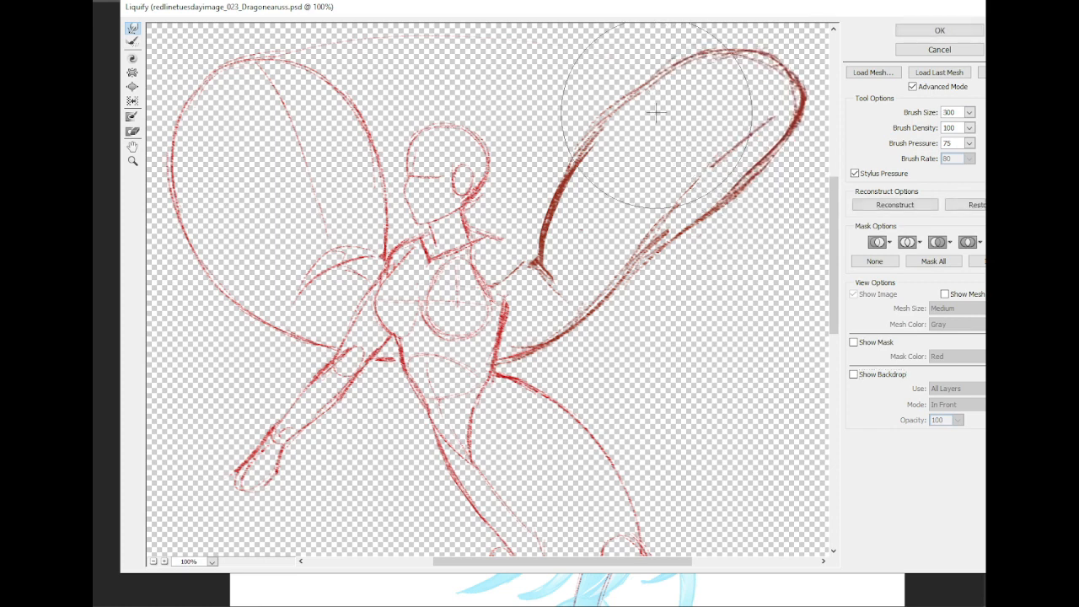
# - Bend the membrane's lower edge into a bean-like curve with Liquify brush sizes between 250 and 400, and apply the filter
pyautogui.press('[')
pyautogui.press('[')
pyautogui.press('[')
pyautogui.press('[')
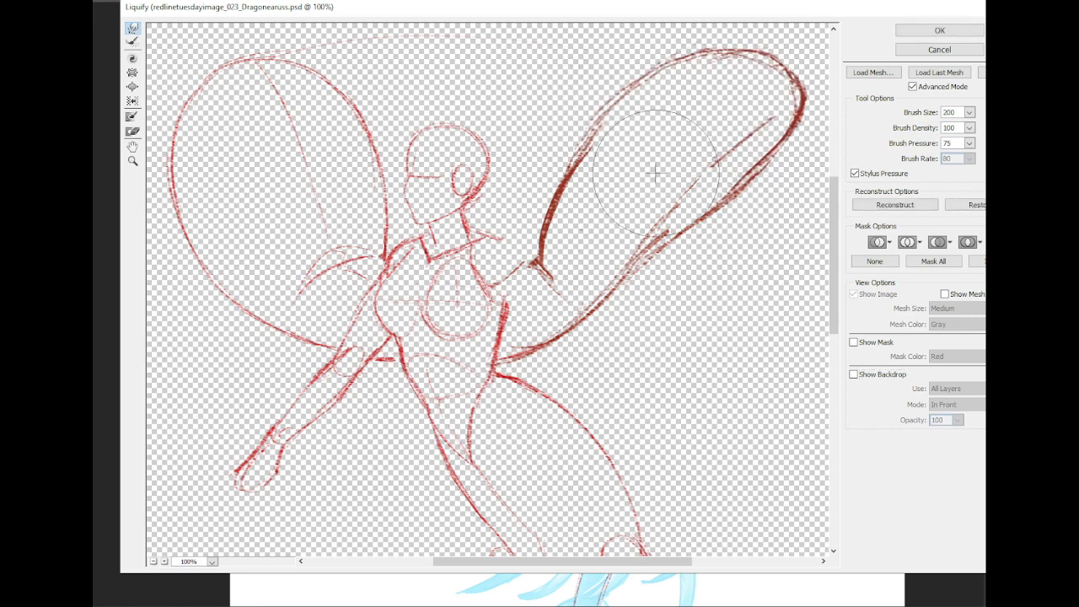
pyautogui.press(']')
pyautogui.press(']')
pyautogui.press(']')
pyautogui.press(']')
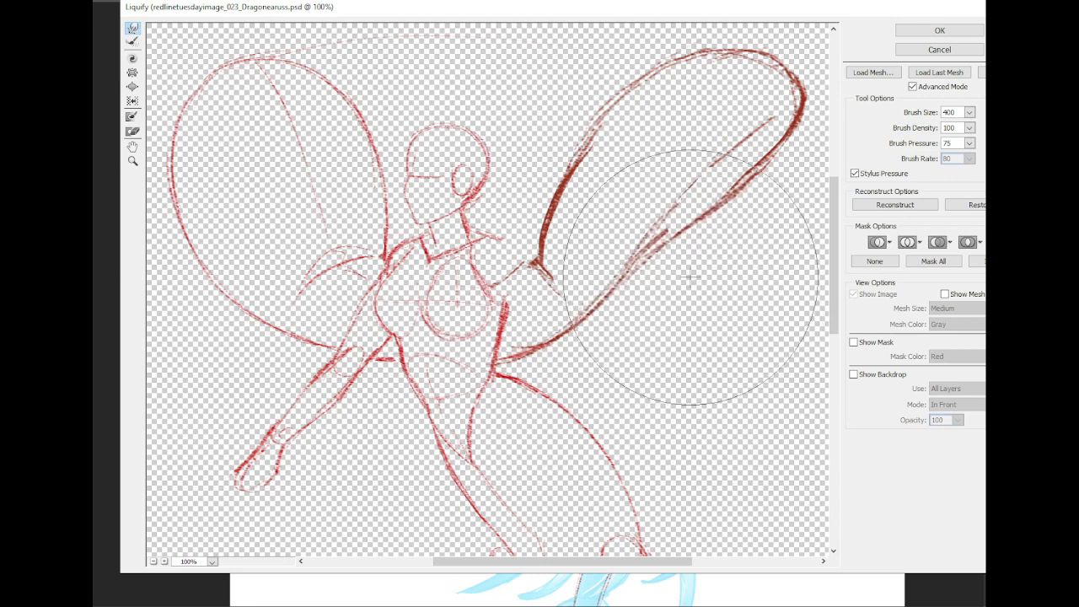
pyautogui.moveTo(687, 277)
pyautogui.mouseDown()
pyautogui.moveTo(753, 212)
pyautogui.moveTo(705, 181)
pyautogui.moveTo(721, 190)
pyautogui.moveTo(649, 206)
pyautogui.moveTo(646, 262)
pyautogui.moveTo(721, 182)
pyautogui.moveTo(690, 196)
pyautogui.moveTo(654, 283)
pyautogui.moveTo(592, 321)
pyautogui.moveTo(734, 241)
pyautogui.moveTo(706, 269)
pyautogui.moveTo(722, 301)
pyautogui.mouseUp()
pyautogui.press('[')
pyautogui.press('[')
pyautogui.moveTo(606, 319)
pyautogui.mouseDown()
pyautogui.moveTo(639, 309)
pyautogui.moveTo(687, 242)
pyautogui.moveTo(771, 174)
pyautogui.moveTo(695, 268)
pyautogui.moveTo(666, 284)
pyautogui.moveTo(699, 308)
pyautogui.moveTo(608, 337)
pyautogui.moveTo(594, 226)
pyautogui.moveTo(603, 161)
pyautogui.moveTo(730, 106)
pyautogui.mouseUp()
pyautogui.press(']')
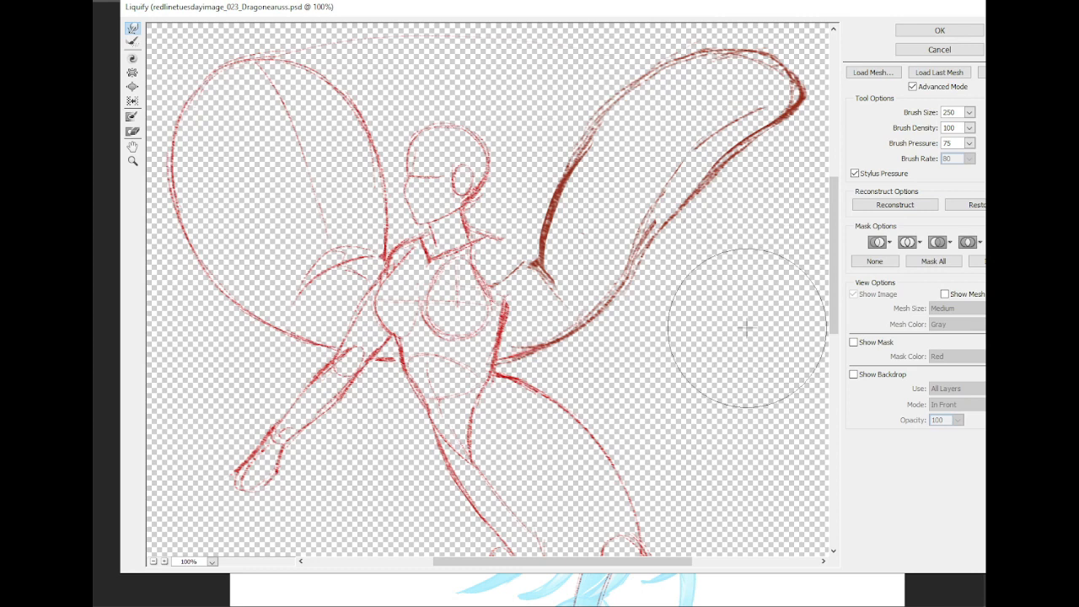
pyautogui.moveTo(773, 100); pyautogui.dragTo(754, 105)
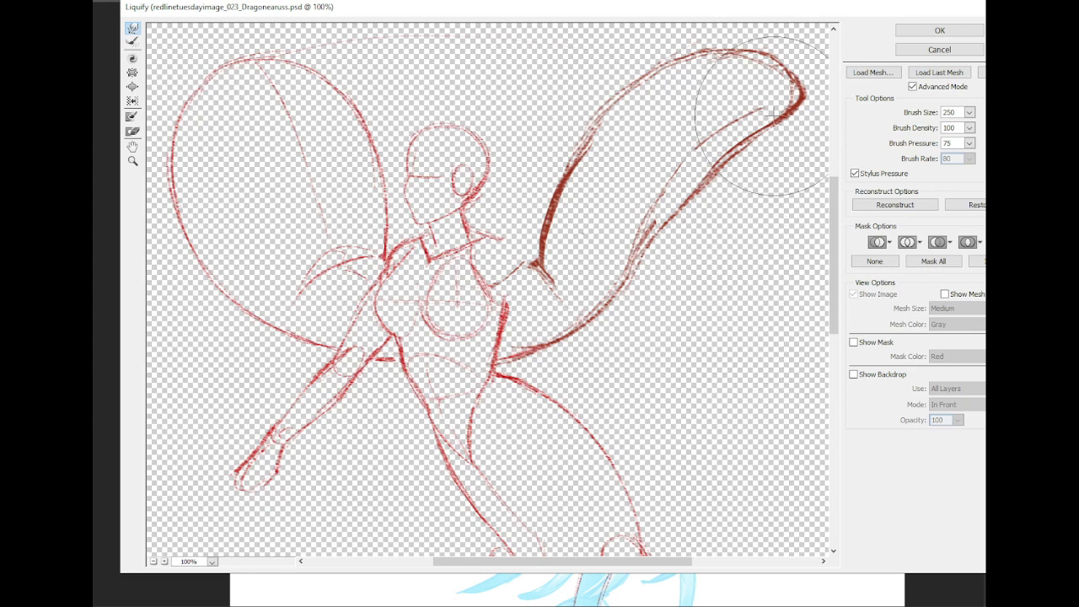
pyautogui.click(939, 30)
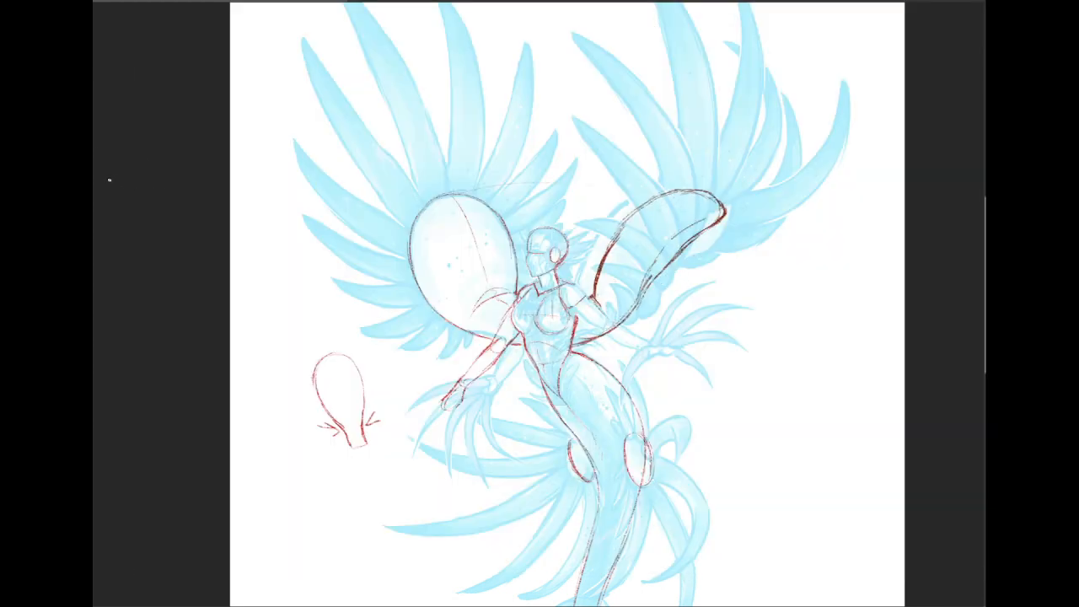
# - Clean up the warped membrane's rounded tip and redraw its outer lower edge slightly further in
pyautogui.moveTo(648, 199)
pyautogui.mouseDown()
pyautogui.moveTo(604, 257)
pyautogui.moveTo(600, 286)
pyautogui.moveTo(686, 181)
pyautogui.moveTo(715, 219)
pyautogui.mouseUp()
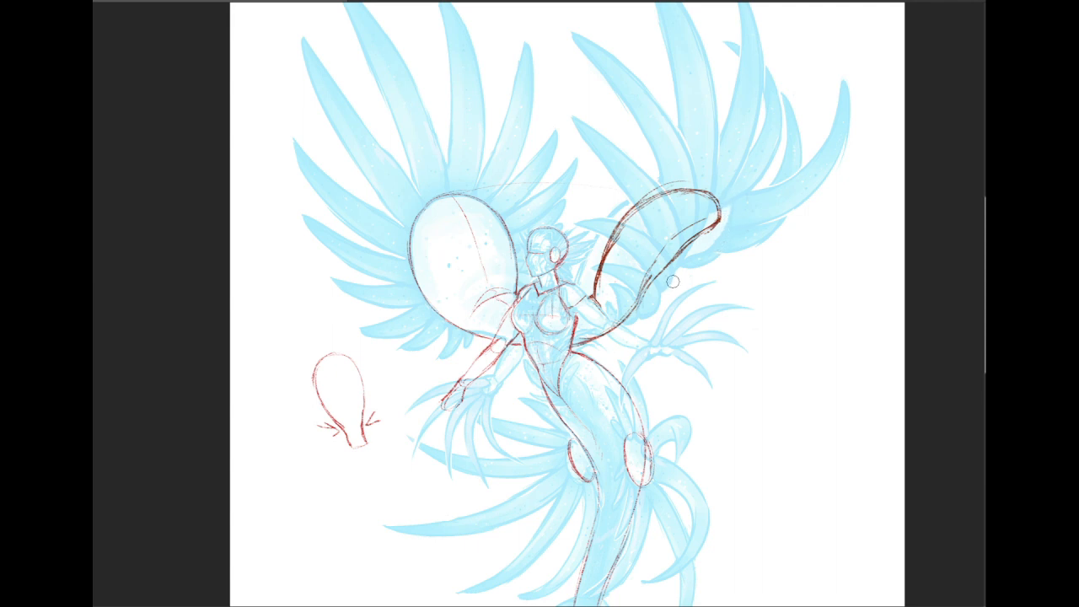
pyautogui.moveTo(721, 221); pyautogui.dragTo(662, 287)
pyautogui.moveTo(657, 287)
pyautogui.mouseDown()
pyautogui.moveTo(702, 239)
pyautogui.moveTo(657, 285)
pyautogui.mouseUp()
pyautogui.moveTo(680, 250); pyautogui.dragTo(657, 287)
# - Draw a row of small ovals inside the membrane's lower edge as fin bases, and darken that edge
pyautogui.moveTo(524, 207); pyautogui.dragTo(520, 274)
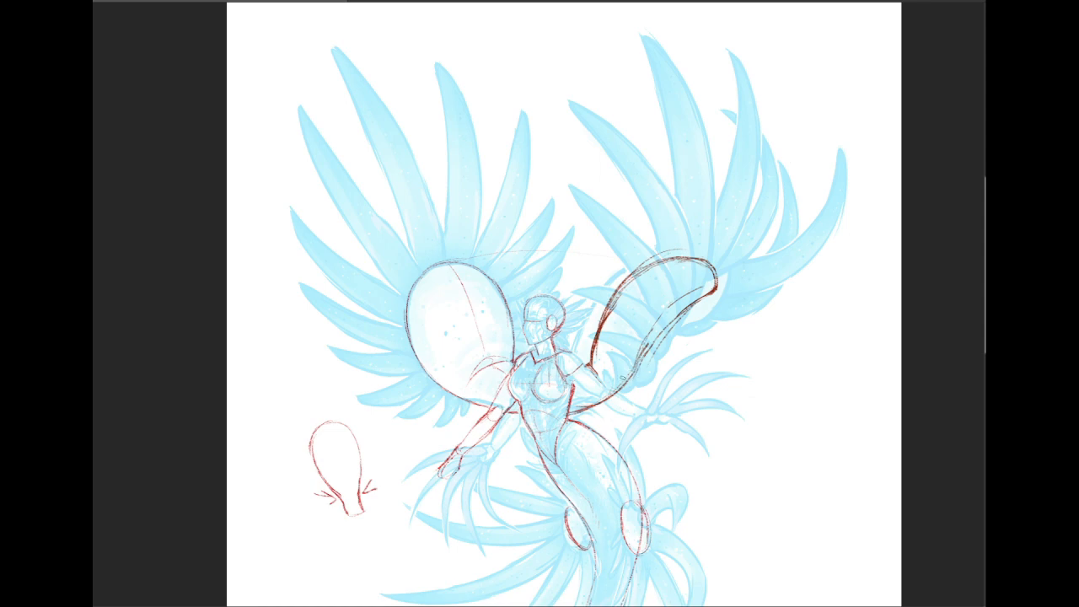
pyautogui.moveTo(624, 369); pyautogui.dragTo(612, 381)
pyautogui.moveTo(633, 346)
pyautogui.mouseDown()
pyautogui.moveTo(706, 268)
pyautogui.moveTo(694, 278)
pyautogui.moveTo(718, 294)
pyautogui.moveTo(705, 314)
pyautogui.moveTo(714, 290)
pyautogui.moveTo(700, 320)
pyautogui.moveTo(687, 331)
pyautogui.moveTo(699, 312)
pyautogui.moveTo(653, 352)
pyautogui.mouseUp()
pyautogui.hotkey('ctrl', 'z')
pyautogui.moveTo(686, 309); pyautogui.dragTo(634, 376)
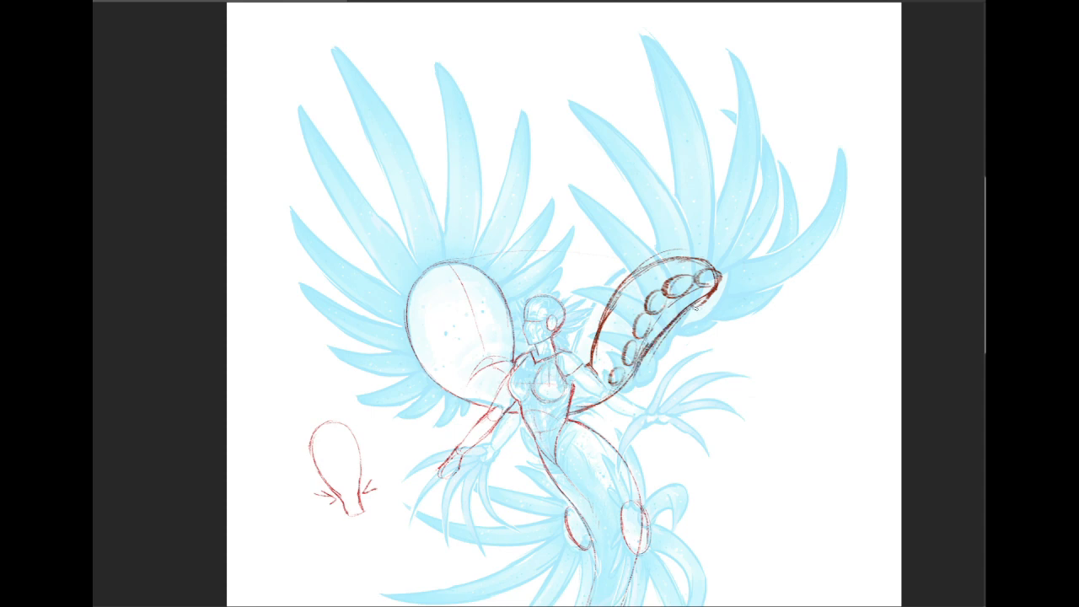
pyautogui.moveTo(696, 307)
pyautogui.mouseDown()
pyautogui.moveTo(663, 331)
pyautogui.moveTo(672, 325)
pyautogui.moveTo(632, 380)
pyautogui.mouseUp()
pyautogui.hotkey('ctrl', 'z')
pyautogui.hotkey('ctrl', 'z')
# - Try several curved strokes along the outermost fin on the viewer's right and one straight vertical line, undoing each trial
pyautogui.moveTo(843, 131)
pyautogui.mouseDown()
pyautogui.moveTo(781, 242)
pyautogui.moveTo(742, 248)
pyautogui.mouseUp()
pyautogui.hotkey('ctrl', 'z')
pyautogui.moveTo(841, 135); pyautogui.dragTo(755, 244)
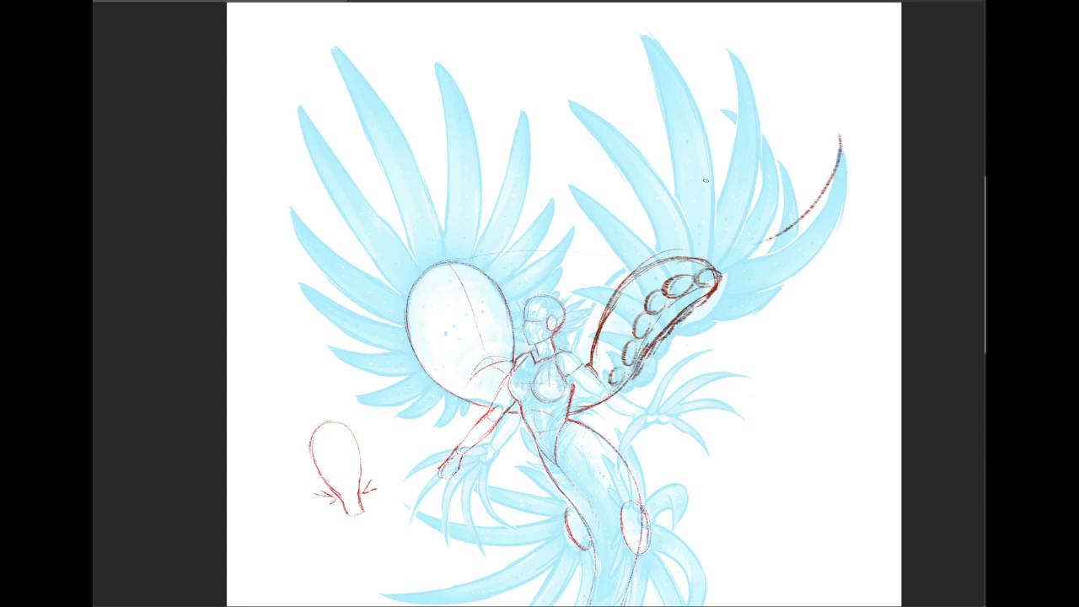
pyautogui.hotkey('ctrl', 'z')
pyautogui.moveTo(838, 149); pyautogui.dragTo(759, 255)
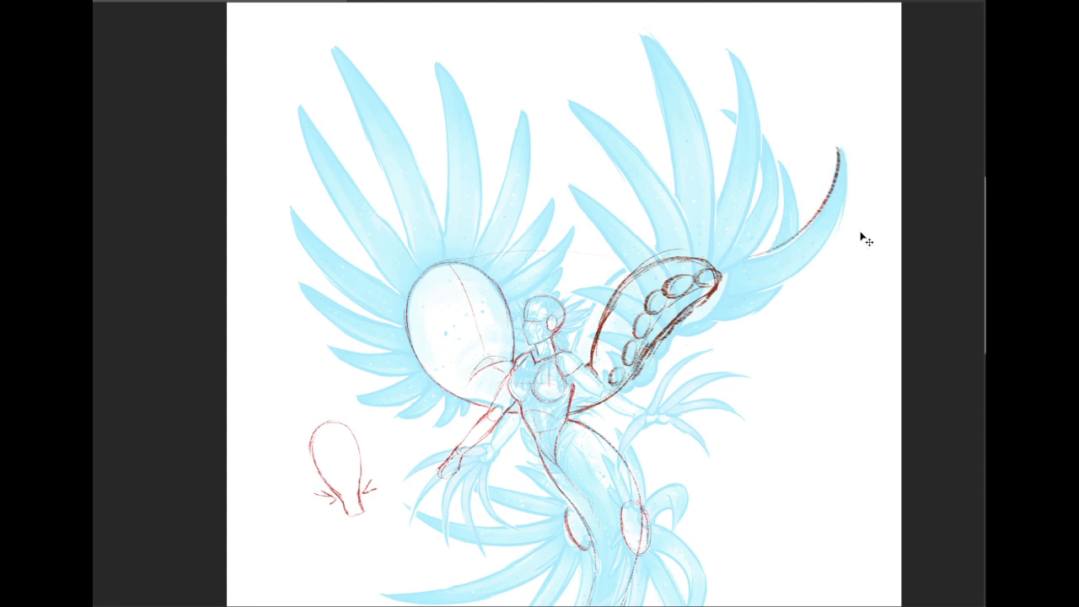
pyautogui.hotkey('ctrl', 'z')
pyautogui.moveTo(801, 16)
pyautogui.mouseDown()
pyautogui.moveTo(802, 510)
pyautogui.moveTo(801, 81)
pyautogui.moveTo(801, 489)
pyautogui.mouseUp()
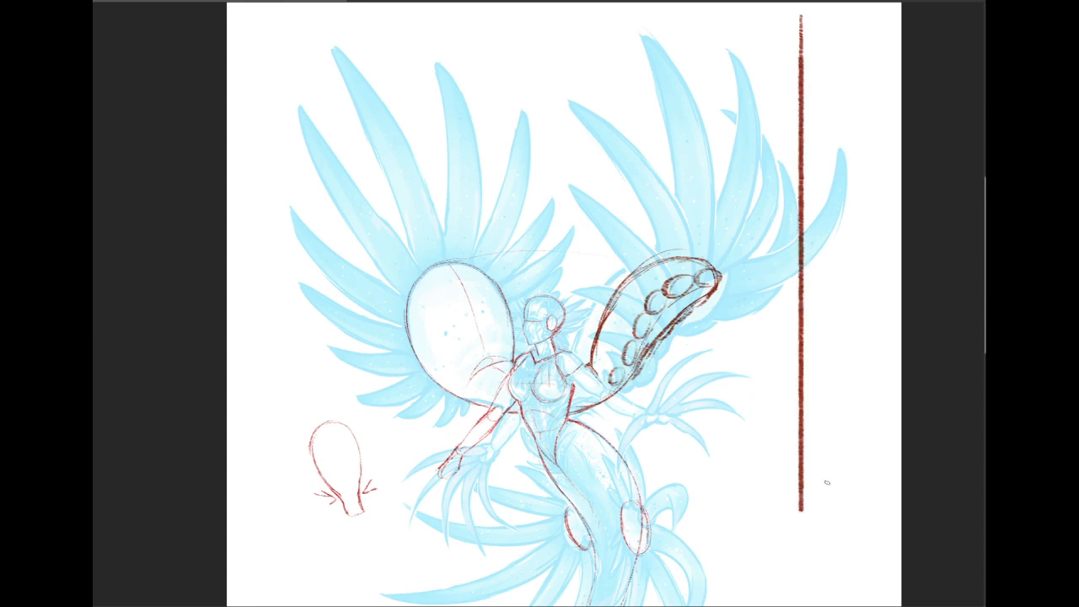
pyautogui.hotkey('ctrl', 'z')
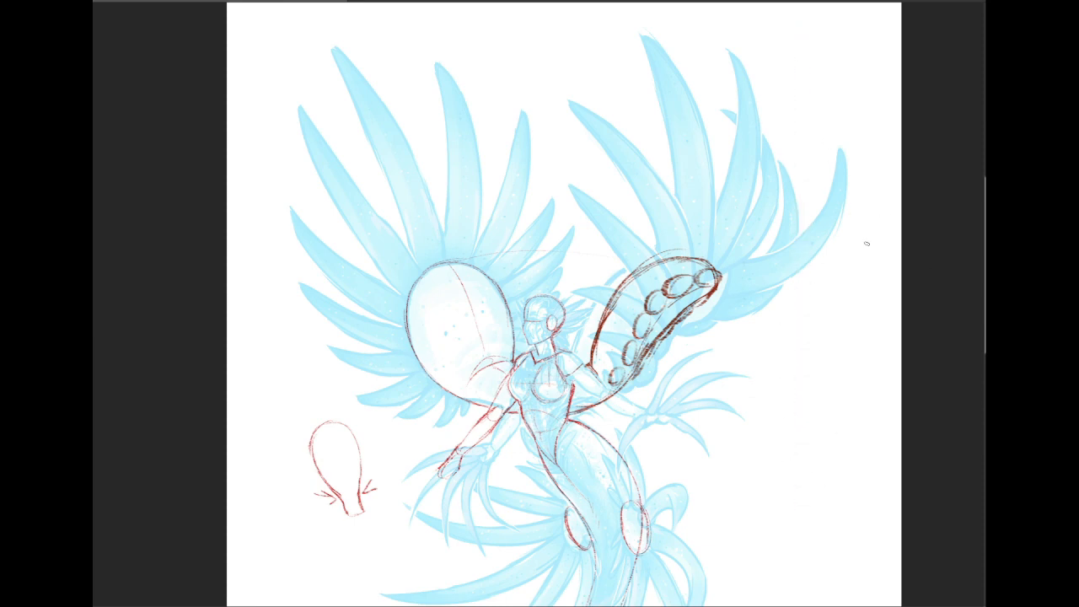
# - Sketch a small angular side study beside the outermost fin, undo a trial curve, and erase the study with an enlarged eraser
pyautogui.moveTo(840, 230)
pyautogui.mouseDown()
pyautogui.moveTo(841, 248)
pyautogui.moveTo(869, 251)
pyautogui.moveTo(845, 278)
pyautogui.moveTo(856, 291)
pyautogui.moveTo(816, 293)
pyautogui.moveTo(858, 285)
pyautogui.mouseUp()
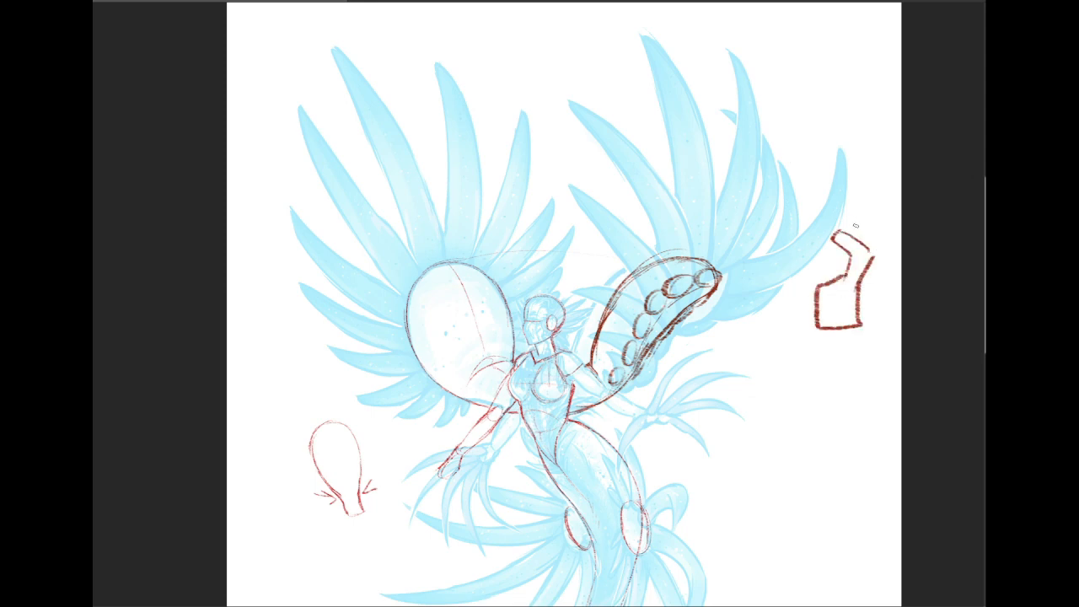
pyautogui.moveTo(842, 221)
pyautogui.mouseDown()
pyautogui.moveTo(886, 245)
pyautogui.moveTo(877, 233)
pyautogui.mouseUp()
pyautogui.moveTo(746, 59); pyautogui.dragTo(797, 283)
pyautogui.hotkey('ctrl', 'z')
pyautogui.press('e')
pyautogui.press(']')
pyautogui.press(']')
pyautogui.press(']')
pyautogui.moveTo(882, 255); pyautogui.dragTo(899, 337)
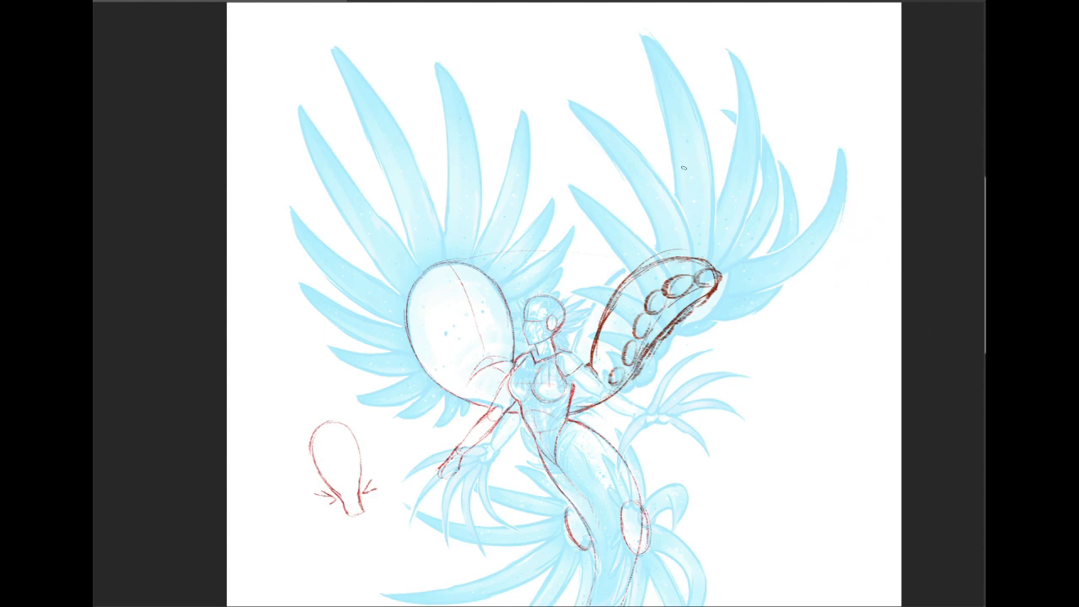
# - Outline the three long tapered fins on the viewer's-right wing, running each from its tip down to the oval bases
pyautogui.moveTo(565, 187); pyautogui.dragTo(632, 282)
pyautogui.moveTo(562, 184); pyautogui.dragTo(663, 255)
pyautogui.moveTo(576, 114); pyautogui.dragTo(665, 282)
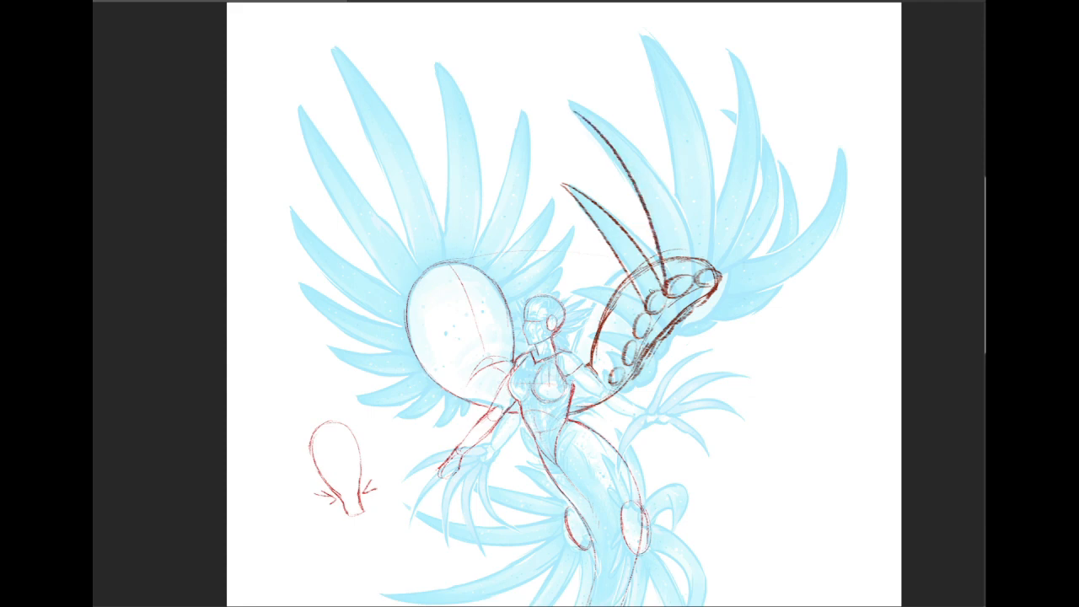
pyautogui.moveTo(571, 104)
pyautogui.mouseDown()
pyautogui.moveTo(601, 119)
pyautogui.moveTo(692, 271)
pyautogui.mouseUp()
pyautogui.moveTo(641, 29)
pyautogui.mouseDown()
pyautogui.moveTo(690, 174)
pyautogui.moveTo(695, 271)
pyautogui.moveTo(664, 39)
pyautogui.moveTo(718, 257)
pyautogui.moveTo(714, 237)
pyautogui.mouseUp()
pyautogui.hotkey('ctrl', 'z')
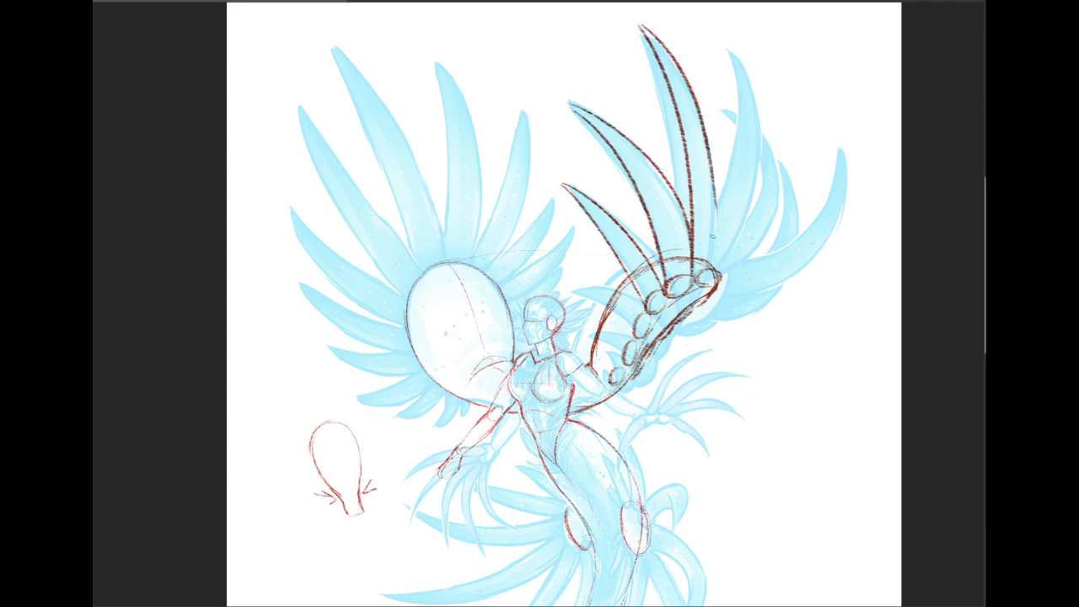
pyautogui.hotkey('ctrl', 'z')
pyautogui.moveTo(639, 25)
pyautogui.mouseDown()
pyautogui.moveTo(722, 211)
pyautogui.moveTo(717, 280)
pyautogui.mouseUp()
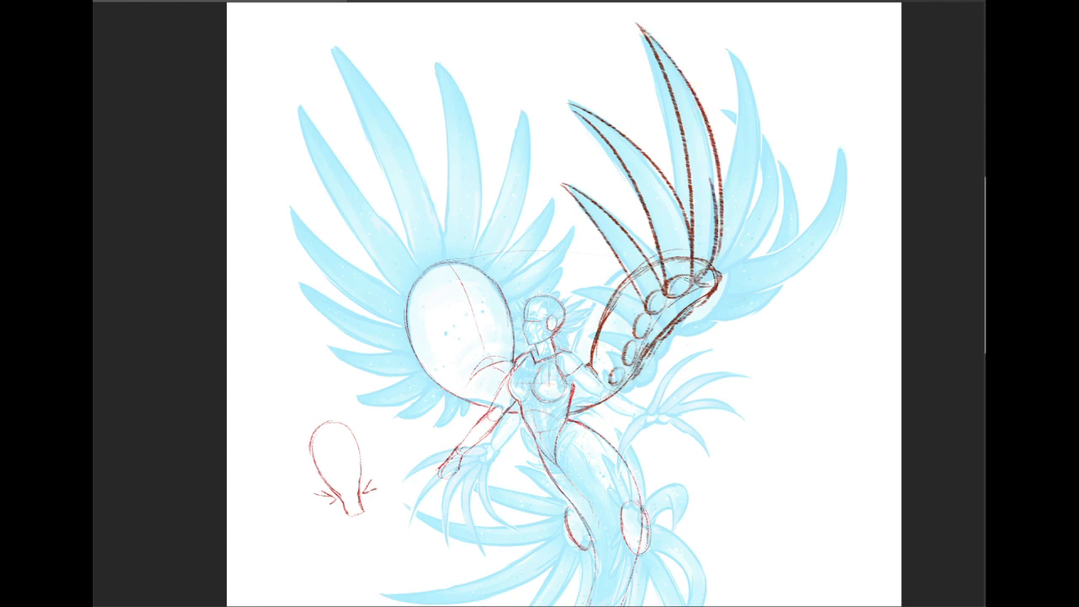
# - Outline the fourth tall fin with two curved edges converging at the outermost oval, redoing the inner curve until it fits
pyautogui.moveTo(721, 32); pyautogui.dragTo(719, 268)
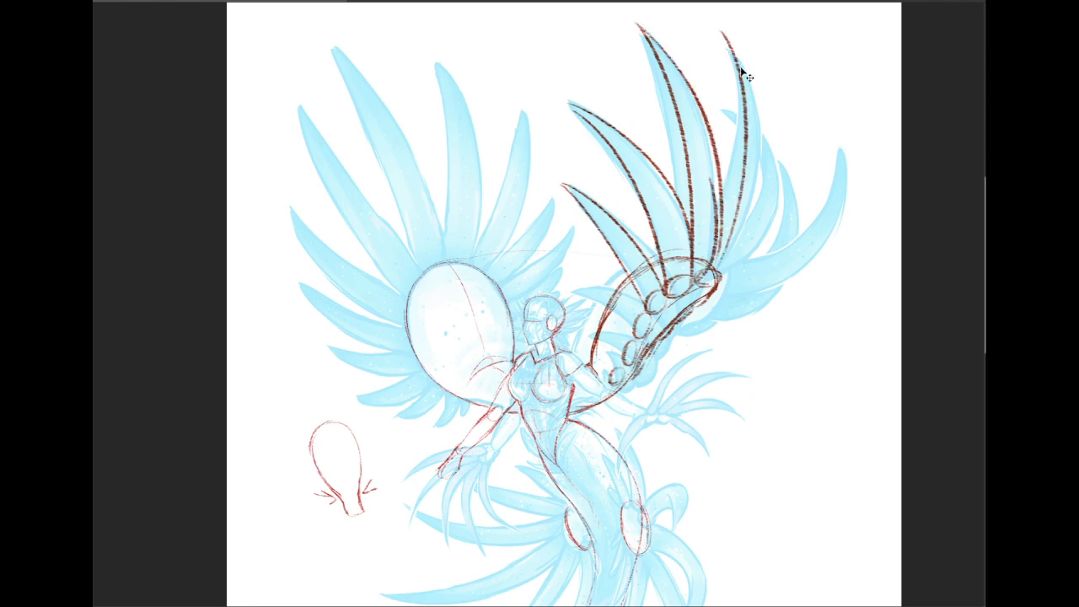
pyautogui.hotkey('ctrl', 'z')
pyautogui.moveTo(722, 34); pyautogui.dragTo(716, 248)
pyautogui.moveTo(724, 41)
pyautogui.mouseDown()
pyautogui.moveTo(764, 106)
pyautogui.moveTo(769, 221)
pyautogui.moveTo(763, 101)
pyautogui.moveTo(741, 253)
pyautogui.mouseUp()
pyautogui.hotkey('ctrl', 'z')
pyautogui.hotkey('ctrl', 'z')
pyautogui.hotkey('ctrl', 'z')
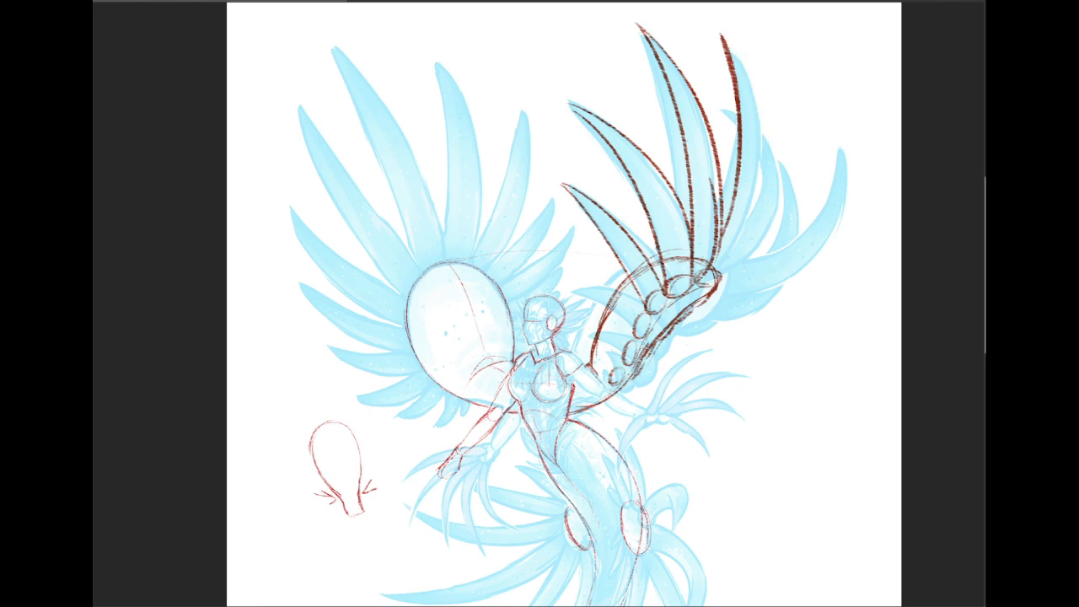
pyautogui.moveTo(724, 37)
pyautogui.mouseDown()
pyautogui.moveTo(764, 156)
pyautogui.moveTo(720, 277)
pyautogui.mouseUp()
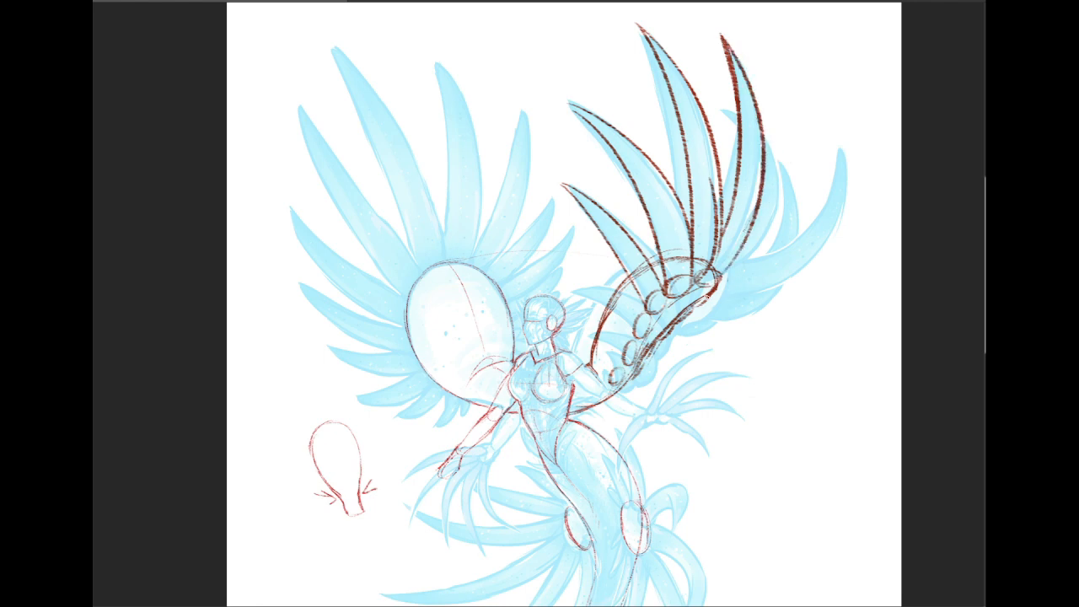
# - Add the overlapping outer fin edge behind the fourth fin, curving down to the membrane, and try a small fin tip between the tall fins
pyautogui.moveTo(766, 136); pyautogui.dragTo(708, 317)
pyautogui.hotkey('ctrl', 'z')
pyautogui.moveTo(761, 108); pyautogui.dragTo(746, 292)
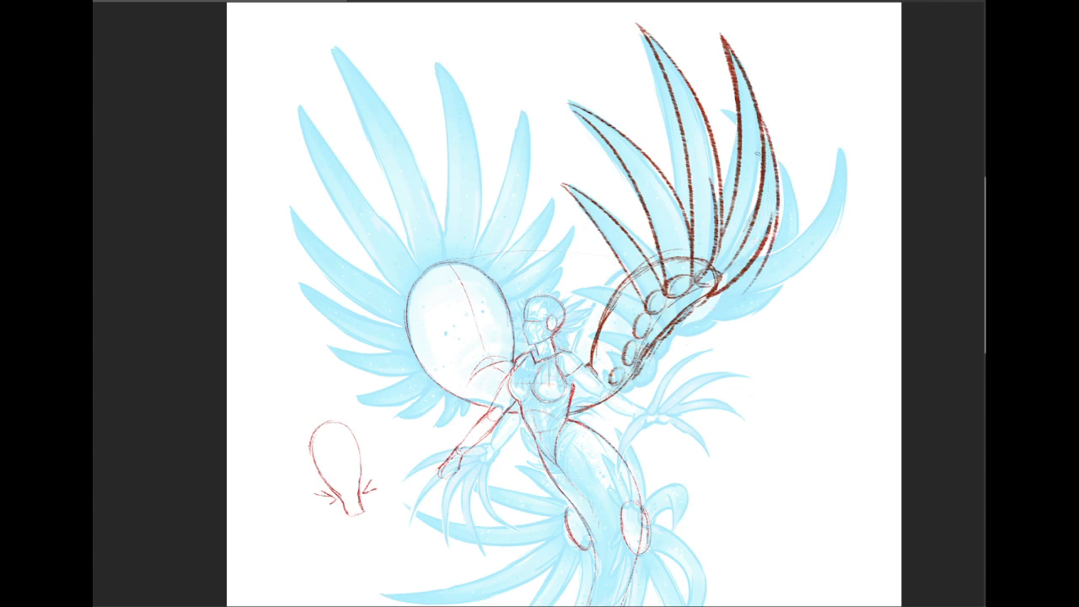
pyautogui.moveTo(776, 189); pyautogui.dragTo(719, 290)
pyautogui.hotkey('ctrl', 'z')
pyautogui.moveTo(727, 40); pyautogui.dragTo(763, 205)
pyautogui.moveTo(730, 109)
pyautogui.mouseDown()
pyautogui.moveTo(718, 111)
pyautogui.moveTo(740, 131)
pyautogui.mouseUp()
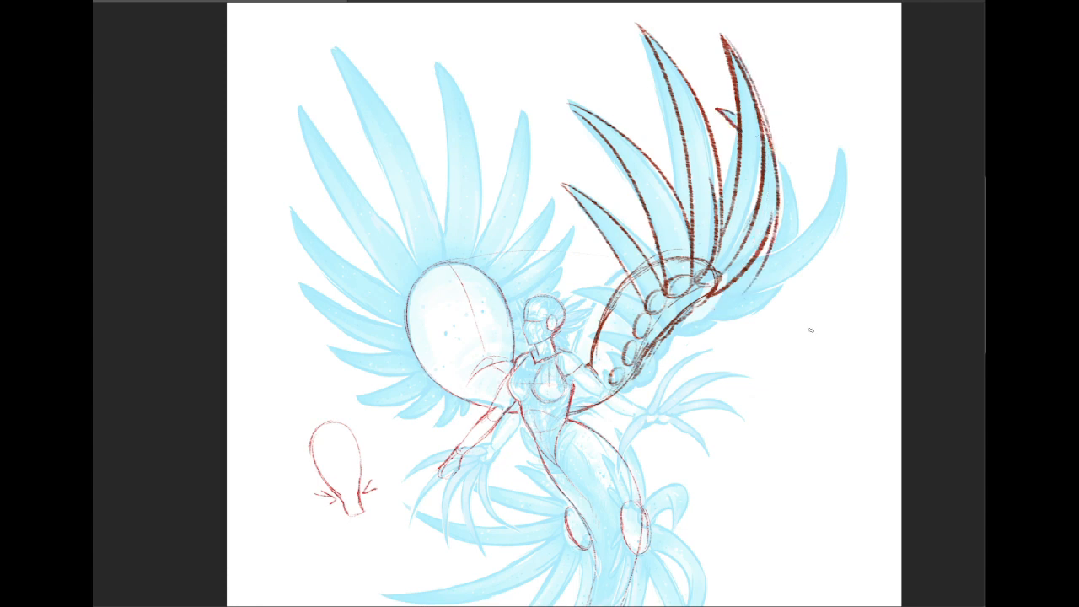
pyautogui.hotkey('ctrl', 'z')
# - Draw the swept-back fins along the membrane's outer lower edge, and try short tips between the tall fins before undoing them
pyautogui.moveTo(766, 260); pyautogui.dragTo(655, 339)
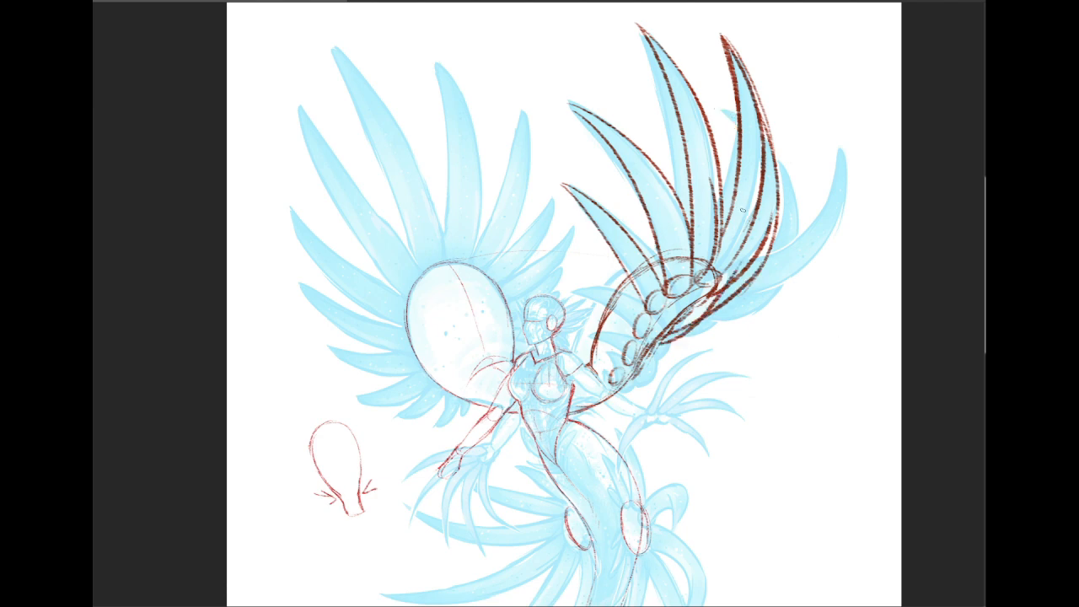
pyautogui.moveTo(758, 294); pyautogui.dragTo(657, 344)
pyautogui.hotkey('ctrl', 'z')
pyautogui.moveTo(754, 285); pyautogui.dragTo(656, 349)
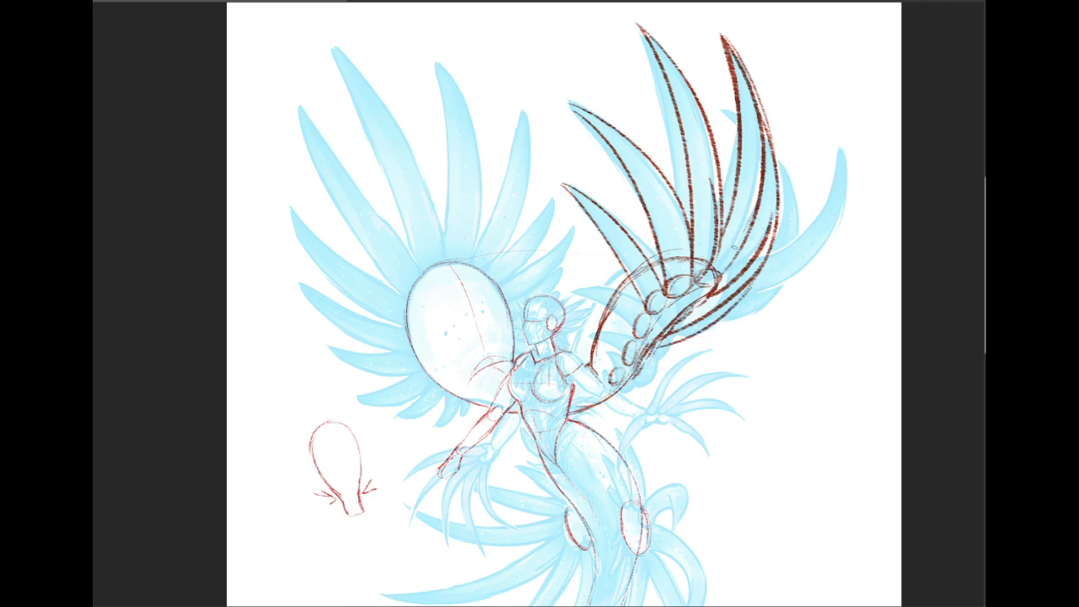
pyautogui.moveTo(717, 97)
pyautogui.mouseDown()
pyautogui.moveTo(737, 118)
pyautogui.moveTo(738, 182)
pyautogui.mouseUp()
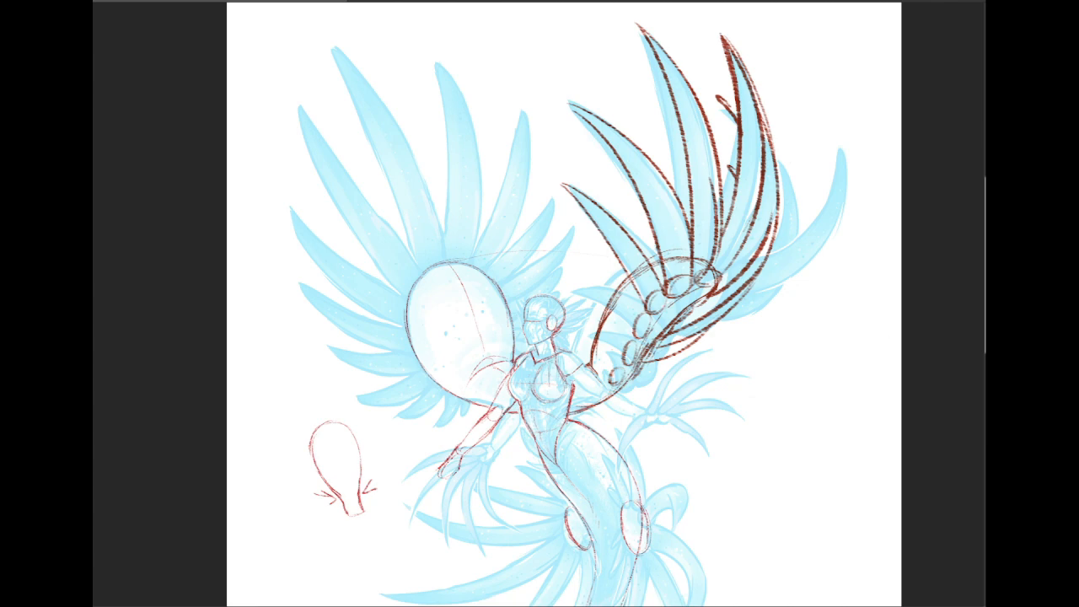
pyautogui.hotkey('ctrl', 'z')
pyautogui.hotkey('ctrl', 'z')
# - Draw two short pointed fins across the membrane from its inner side to the middle ovals, redoing the second one
pyautogui.moveTo(579, 280); pyautogui.dragTo(639, 340)
pyautogui.moveTo(573, 283)
pyautogui.mouseDown()
pyautogui.moveTo(610, 288)
pyautogui.moveTo(628, 316)
pyautogui.mouseUp()
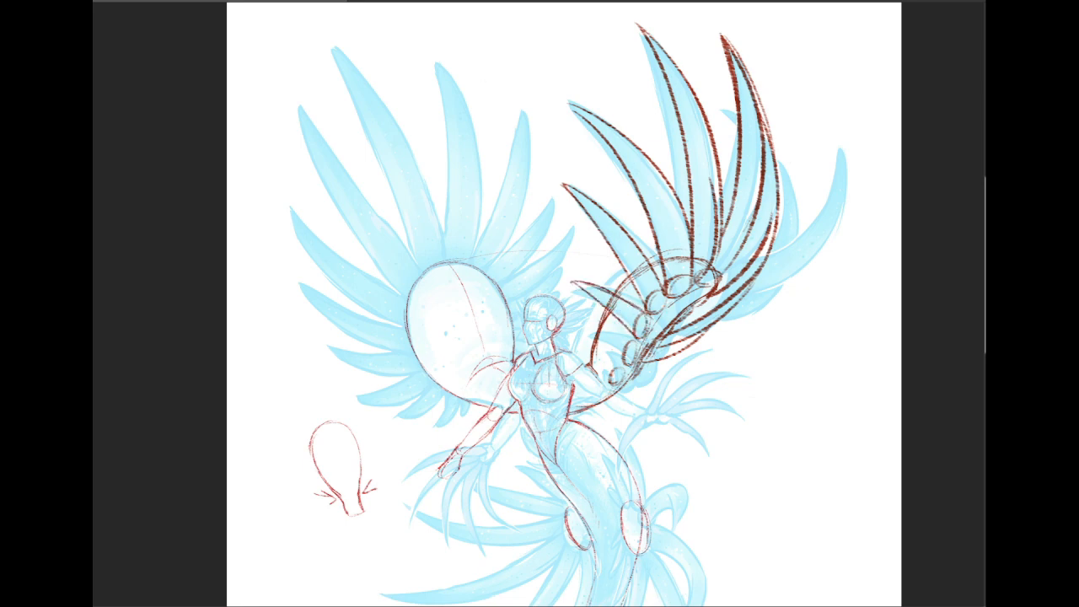
pyautogui.moveTo(588, 318); pyautogui.dragTo(636, 346)
pyautogui.hotkey('ctrl', 'z')
pyautogui.moveTo(577, 309); pyautogui.dragTo(637, 351)
pyautogui.moveTo(575, 307); pyautogui.dragTo(622, 363)
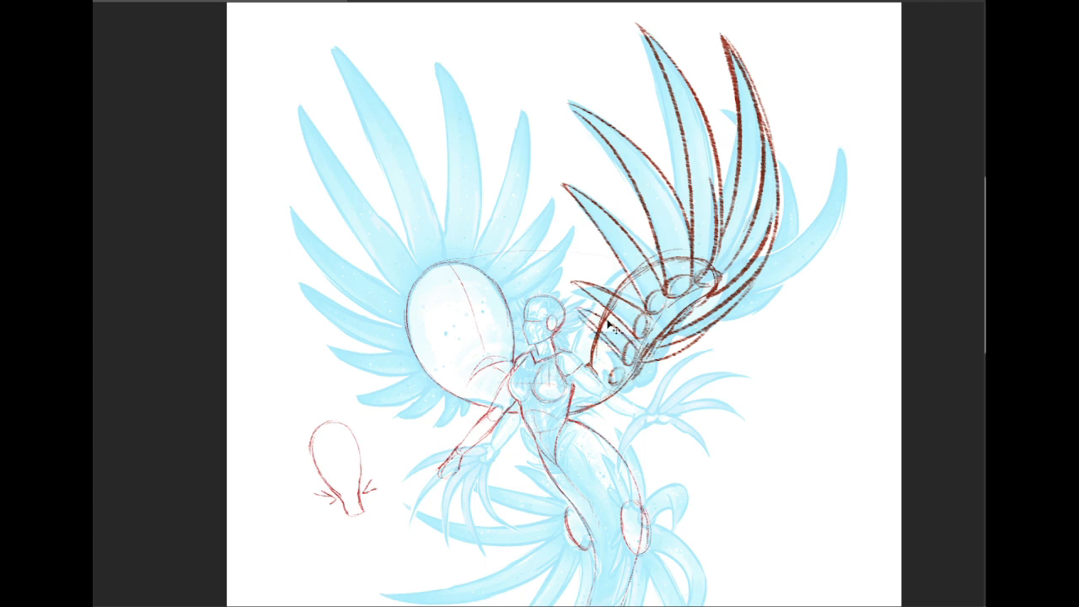
pyautogui.hotkey('ctrl', 'z')
pyautogui.moveTo(578, 310); pyautogui.dragTo(623, 361)
# - Add the remaining small pointed fins running down to the lowest ovals near the wing's base
pyautogui.moveTo(606, 320)
pyautogui.mouseDown()
pyautogui.moveTo(639, 346)
pyautogui.moveTo(637, 366)
pyautogui.mouseUp()
pyautogui.moveTo(582, 337); pyautogui.dragTo(616, 366)
pyautogui.hotkey('ctrl', 'z')
pyautogui.moveTo(583, 334)
pyautogui.mouseDown()
pyautogui.moveTo(606, 381)
pyautogui.moveTo(624, 370)
pyautogui.moveTo(616, 388)
pyautogui.mouseUp()
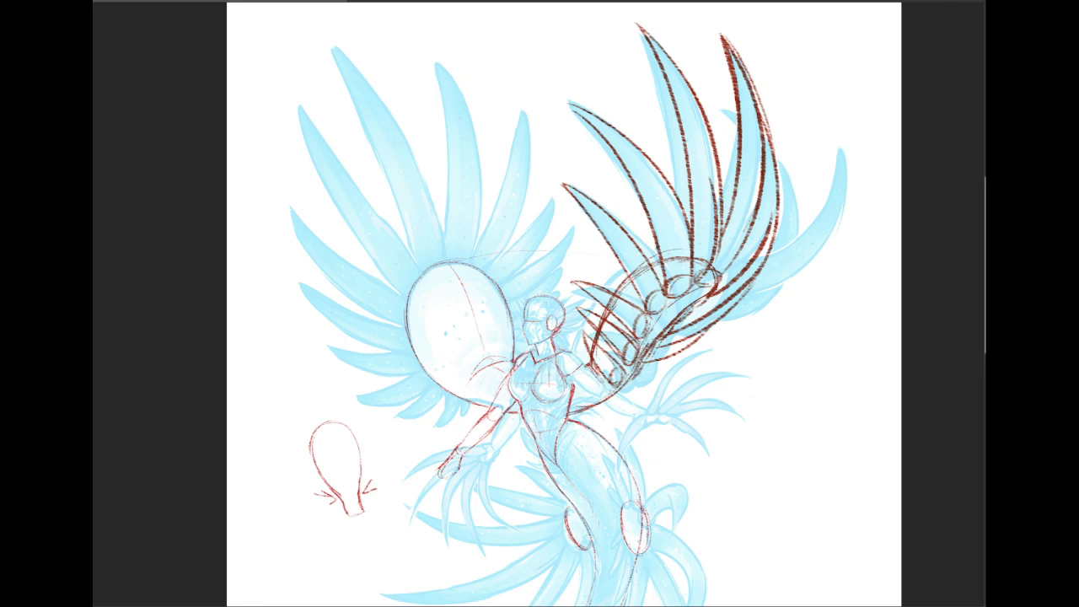
# - Try diagonal strokes from the viewer's-right shoulder across the torso and a short curve beside the neck, undoing poor attempts
pyautogui.moveTo(565, 304); pyautogui.dragTo(646, 281)
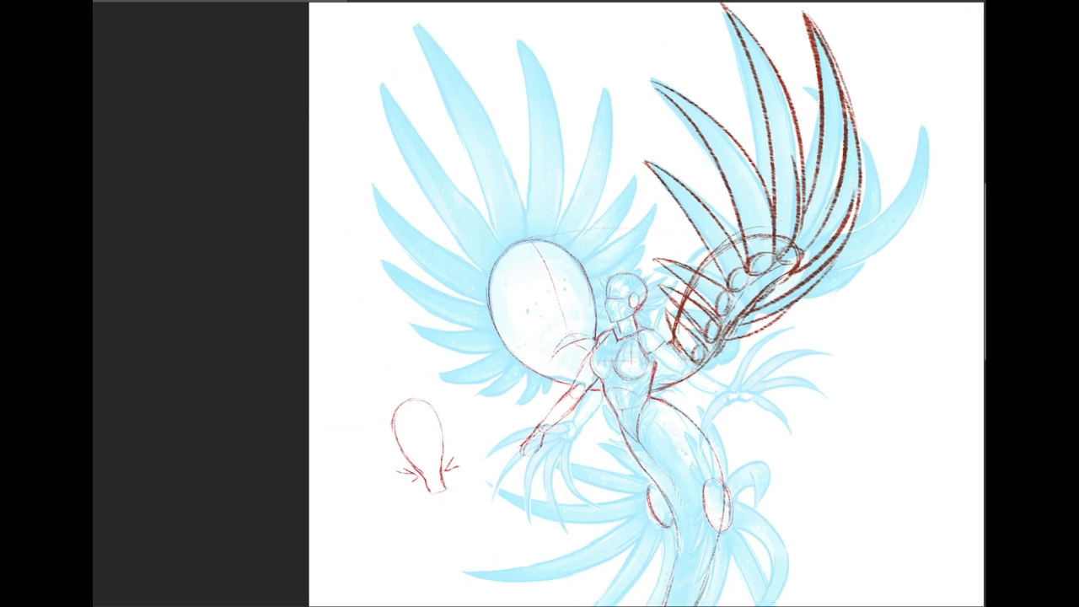
pyautogui.moveTo(624, 362)
pyautogui.mouseDown()
pyautogui.moveTo(590, 286)
pyautogui.moveTo(611, 255)
pyautogui.moveTo(620, 279)
pyautogui.moveTo(632, 258)
pyautogui.mouseUp()
pyautogui.hotkey('ctrl', 'z')
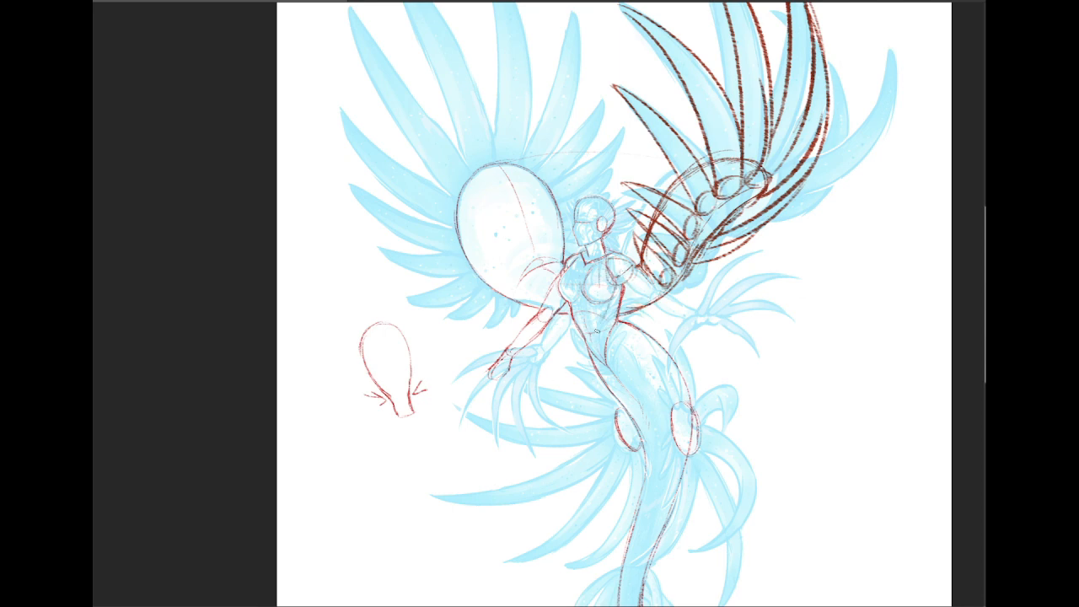
pyautogui.moveTo(624, 268); pyautogui.dragTo(572, 366)
pyautogui.hotkey('ctrl', 'z')
pyautogui.moveTo(625, 265); pyautogui.dragTo(567, 365)
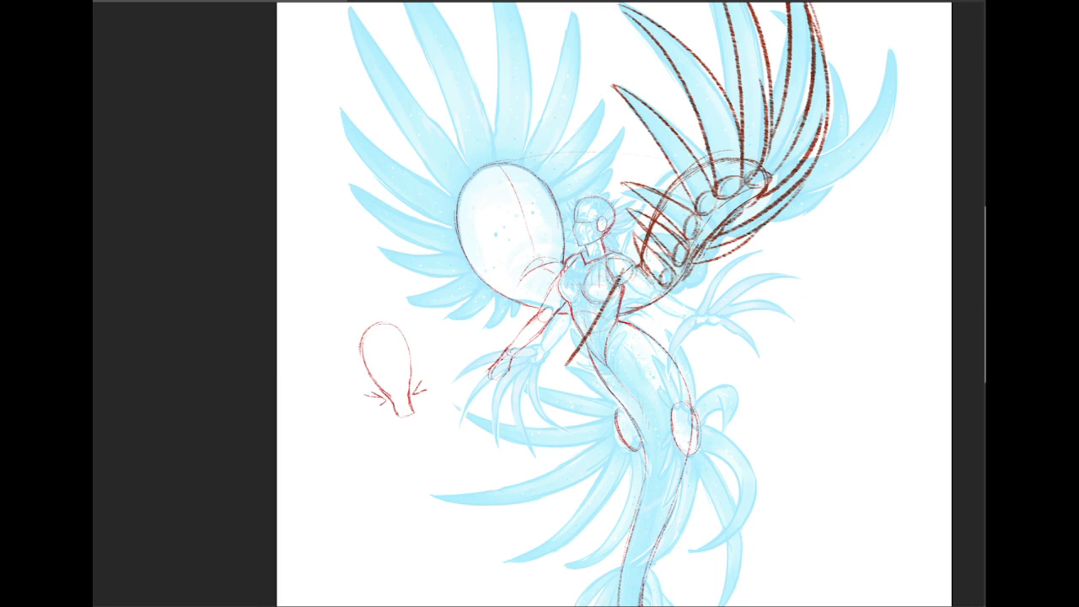
pyautogui.hotkey('ctrl', 'z')
pyautogui.moveTo(540, 241)
pyautogui.mouseDown()
pyautogui.moveTo(567, 232)
pyautogui.moveTo(569, 255)
pyautogui.moveTo(589, 267)
pyautogui.moveTo(571, 247)
pyautogui.moveTo(581, 256)
pyautogui.moveTo(574, 251)
pyautogui.moveTo(569, 320)
pyautogui.mouseUp()
pyautogui.hotkey('ctrl', 'z')
pyautogui.hotkey('ctrl', 'z')
pyautogui.hotkey('ctrl', 'z')
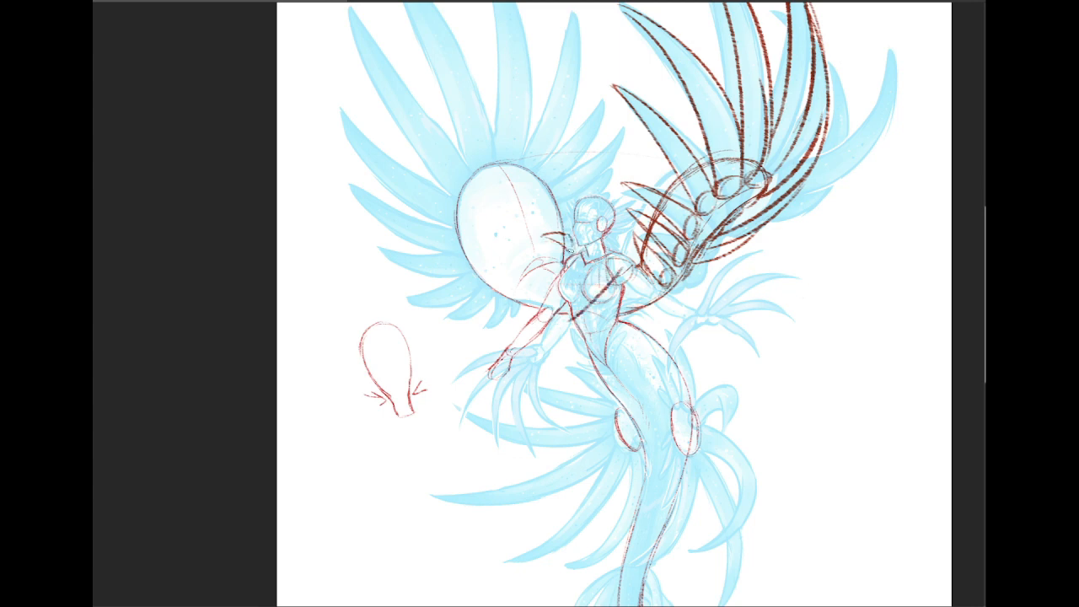
# - Draw heavy contours down the viewer's-left side of the torso and thick diagonals across the chest to the opposite shoulder
pyautogui.moveTo(572, 250); pyautogui.dragTo(560, 302)
pyautogui.hotkey('ctrl', 'z')
pyautogui.moveTo(567, 251)
pyautogui.mouseDown()
pyautogui.moveTo(560, 320)
pyautogui.moveTo(572, 293)
pyautogui.mouseUp()
pyautogui.moveTo(591, 291); pyautogui.dragTo(576, 316)
pyautogui.moveTo(618, 254)
pyautogui.mouseDown()
pyautogui.moveTo(576, 291)
pyautogui.moveTo(617, 266)
pyautogui.moveTo(582, 314)
pyautogui.mouseUp()
pyautogui.moveTo(622, 275); pyautogui.dragTo(584, 309)
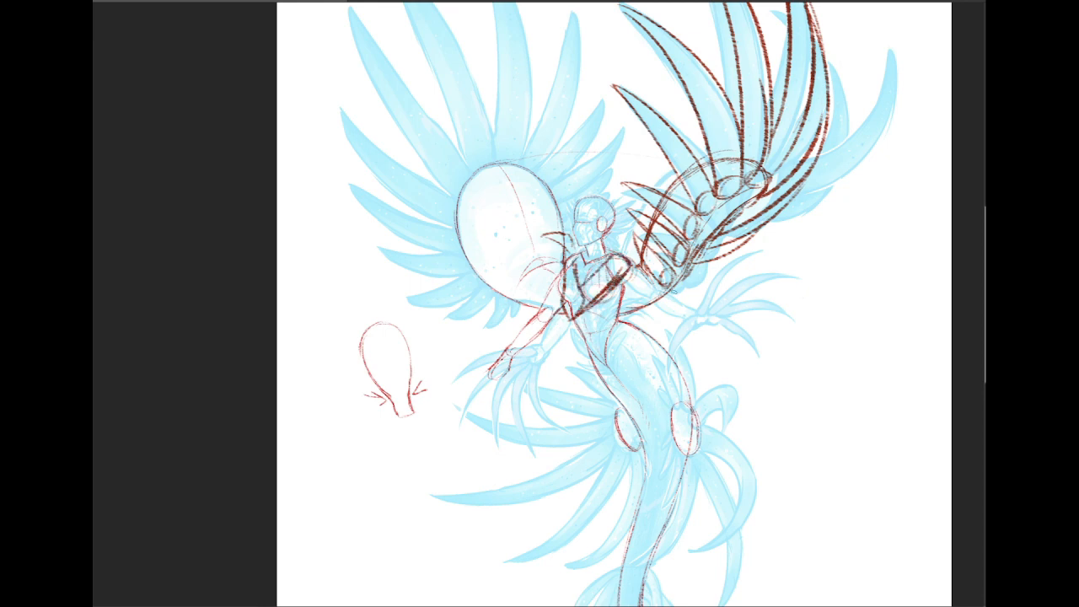
# - Draw several thick curved bands fanning from the viewer's-left shoulder across the oval wing membrane, redoing uneven ones
pyautogui.moveTo(566, 234); pyautogui.dragTo(487, 272)
pyautogui.hotkey('ctrl', 'z')
pyautogui.moveTo(566, 234); pyautogui.dragTo(488, 272)
pyautogui.moveTo(567, 221); pyautogui.dragTo(482, 241)
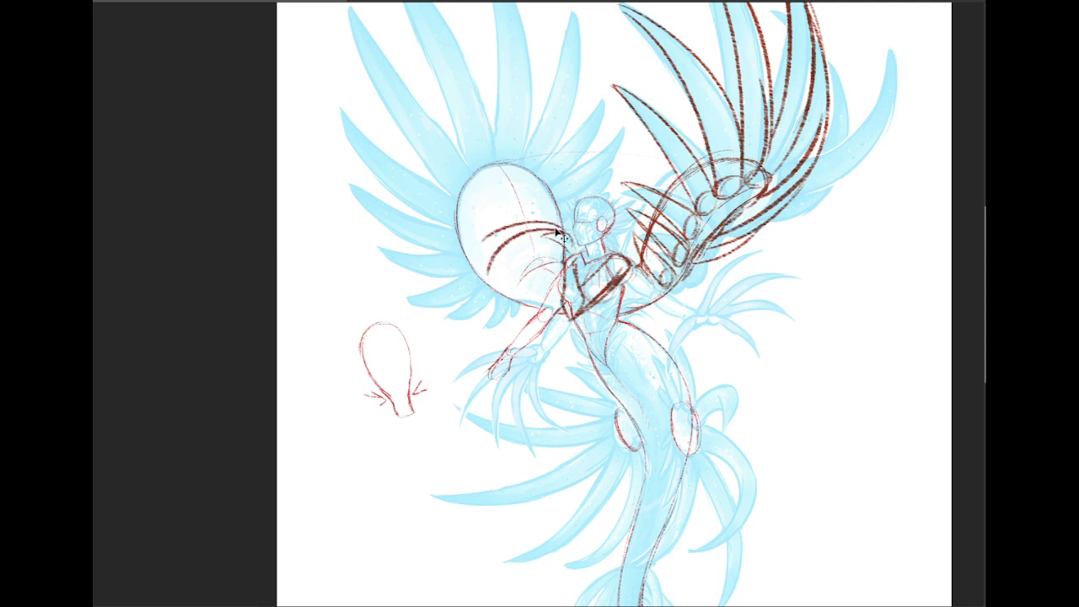
pyautogui.hotkey('ctrl', 'z')
pyautogui.moveTo(568, 221); pyautogui.dragTo(494, 250)
pyautogui.moveTo(564, 209)
pyautogui.mouseDown()
pyautogui.moveTo(506, 229)
pyautogui.moveTo(488, 277)
pyautogui.mouseUp()
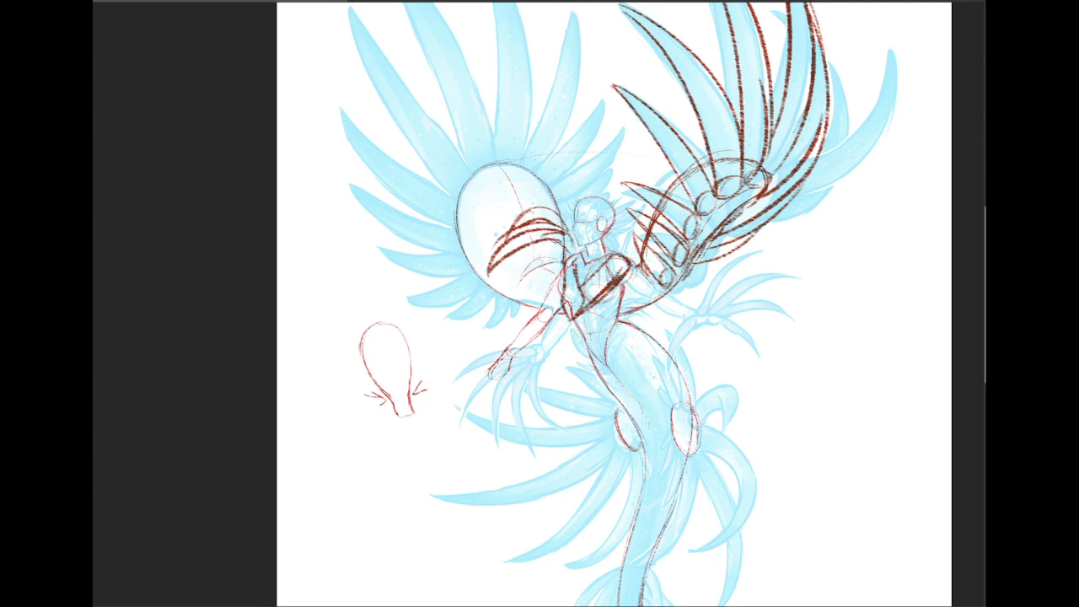
pyautogui.moveTo(557, 239)
pyautogui.mouseDown()
pyautogui.moveTo(502, 260)
pyautogui.moveTo(564, 258)
pyautogui.mouseUp()
pyautogui.moveTo(496, 188); pyautogui.dragTo(488, 225)
pyautogui.hotkey('ctrl', 'z')
pyautogui.moveTo(412, 246); pyautogui.dragTo(455, 240)
pyautogui.hotkey('ctrl', 'z')
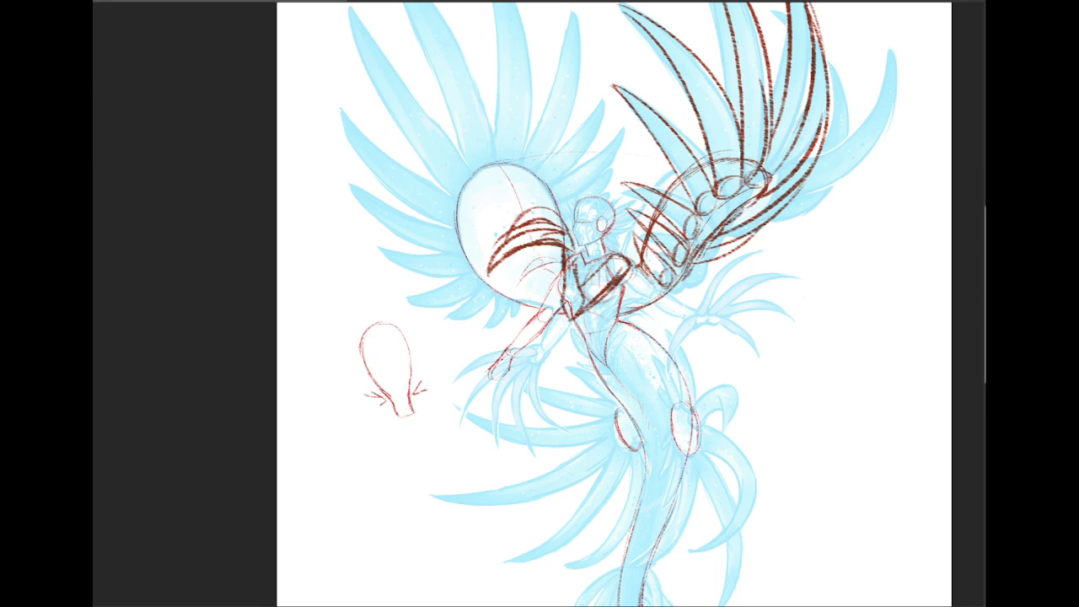
# - Clean up the heavy chest strokes, and redraw the rounded shoulder and the rounded wing base beside it
pyautogui.rightClick(120, 79)
pyautogui.click(169, 162)
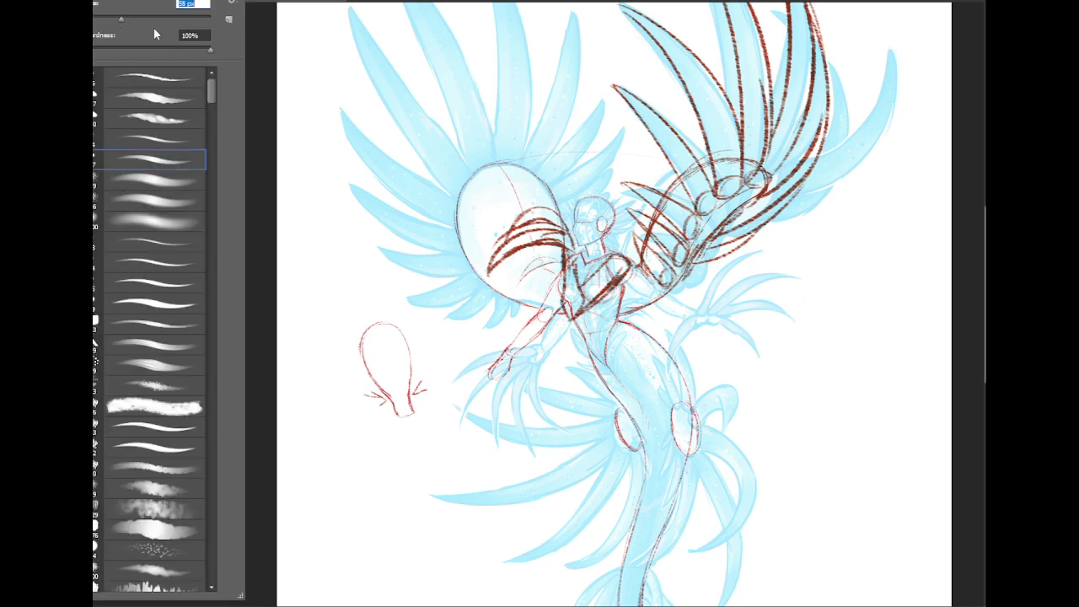
pyautogui.click(572, 263)
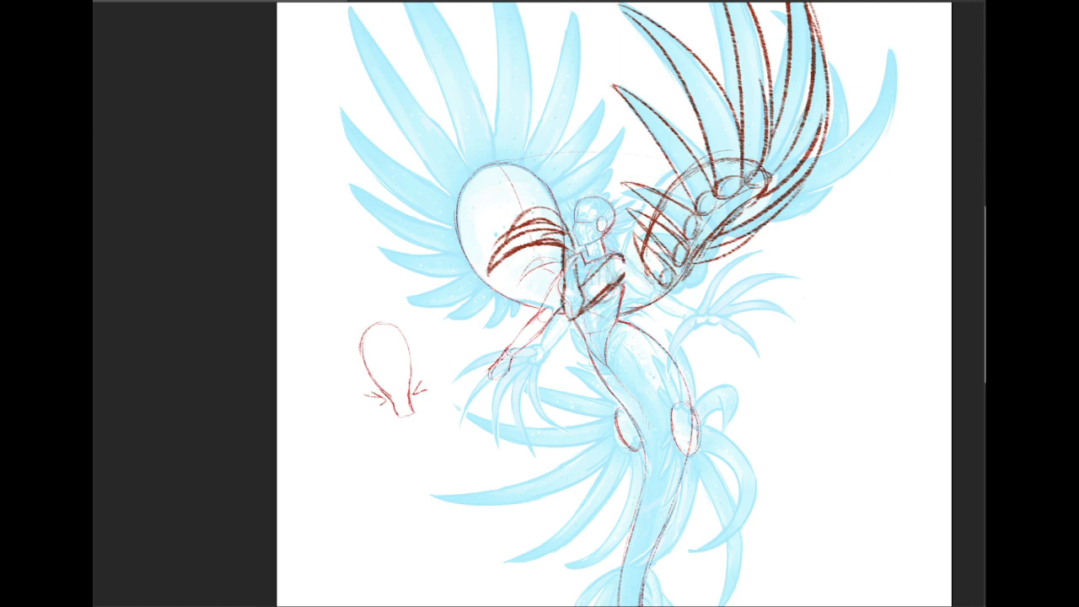
pyautogui.moveTo(624, 254); pyautogui.dragTo(631, 298)
pyautogui.moveTo(639, 258); pyautogui.dragTo(641, 298)
pyautogui.moveTo(675, 275); pyautogui.dragTo(617, 317)
pyautogui.moveTo(560, 62); pyautogui.dragTo(593, 129)
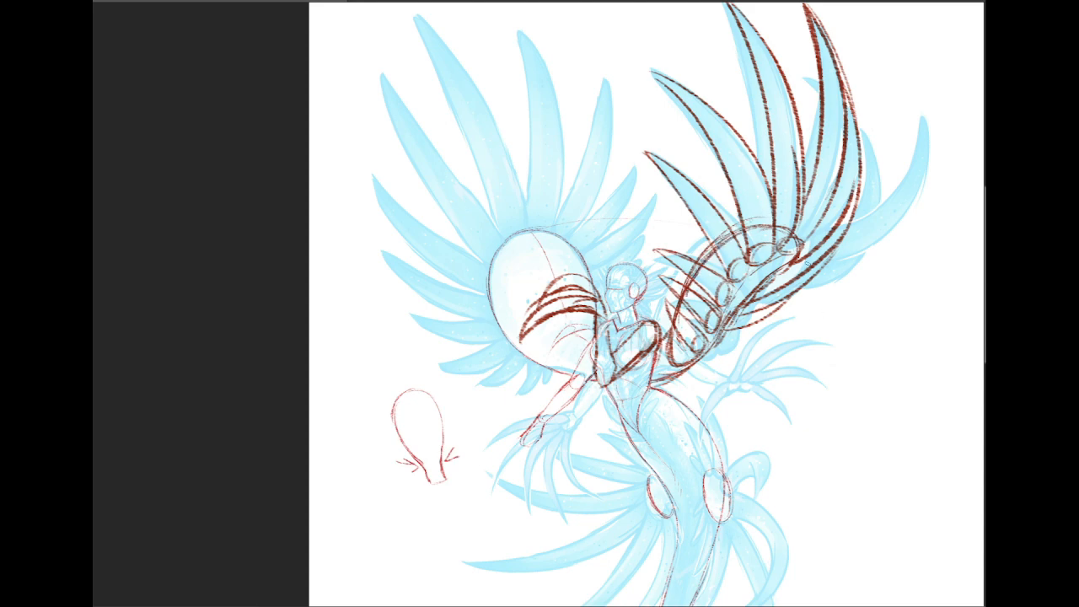
pyautogui.moveTo(809, 364); pyautogui.dragTo(825, 288)
pyautogui.moveTo(830, 337)
pyautogui.mouseDown()
pyautogui.moveTo(823, 286)
pyautogui.moveTo(808, 310)
pyautogui.moveTo(853, 297)
pyautogui.mouseUp()
pyautogui.hotkey('ctrl', 'z')
pyautogui.hotkey('ctrl', 'z')
pyautogui.hotkey('ctrl', 'z')
pyautogui.hotkey('ctrl', 'z')
pyautogui.moveTo(724, 386); pyautogui.dragTo(762, 394)
pyautogui.hotkey('ctrl', 'z')
# - Sketch a small side study of a folded membrane on a stem beside the figure's hips, and try a downward arrow above it
pyautogui.moveTo(823, 420)
pyautogui.mouseDown()
pyautogui.moveTo(808, 444)
pyautogui.moveTo(877, 437)
pyautogui.moveTo(830, 470)
pyautogui.moveTo(877, 436)
pyautogui.mouseUp()
pyautogui.moveTo(841, 474)
pyautogui.mouseDown()
pyautogui.moveTo(887, 454)
pyautogui.moveTo(821, 476)
pyautogui.moveTo(825, 504)
pyautogui.moveTo(833, 478)
pyautogui.mouseUp()
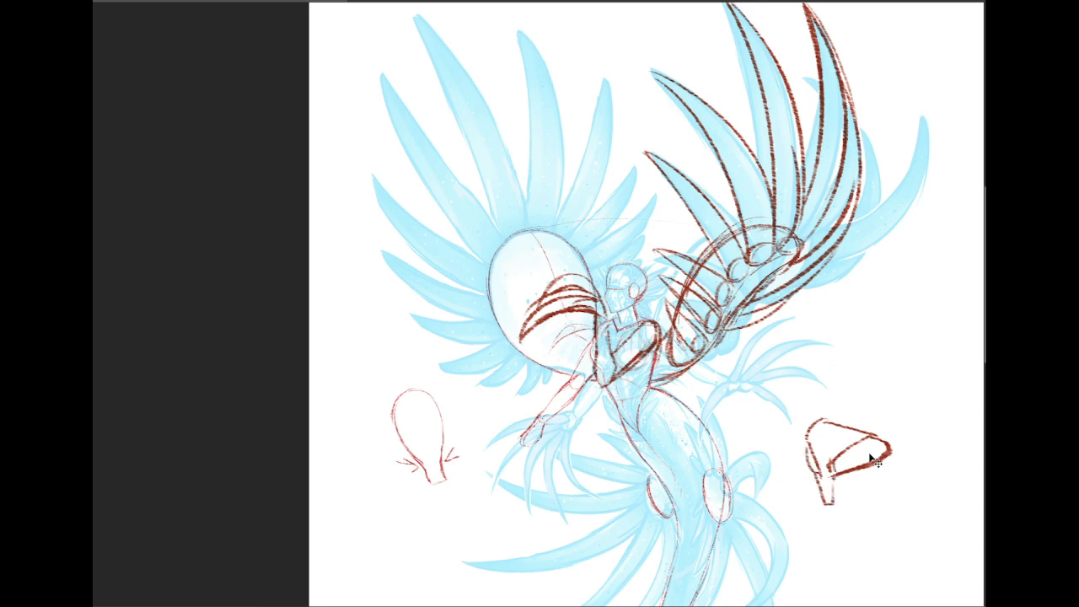
pyautogui.moveTo(865, 437); pyautogui.dragTo(864, 465)
pyautogui.moveTo(852, 385); pyautogui.dragTo(860, 423)
pyautogui.moveTo(872, 406); pyautogui.dragTo(861, 423)
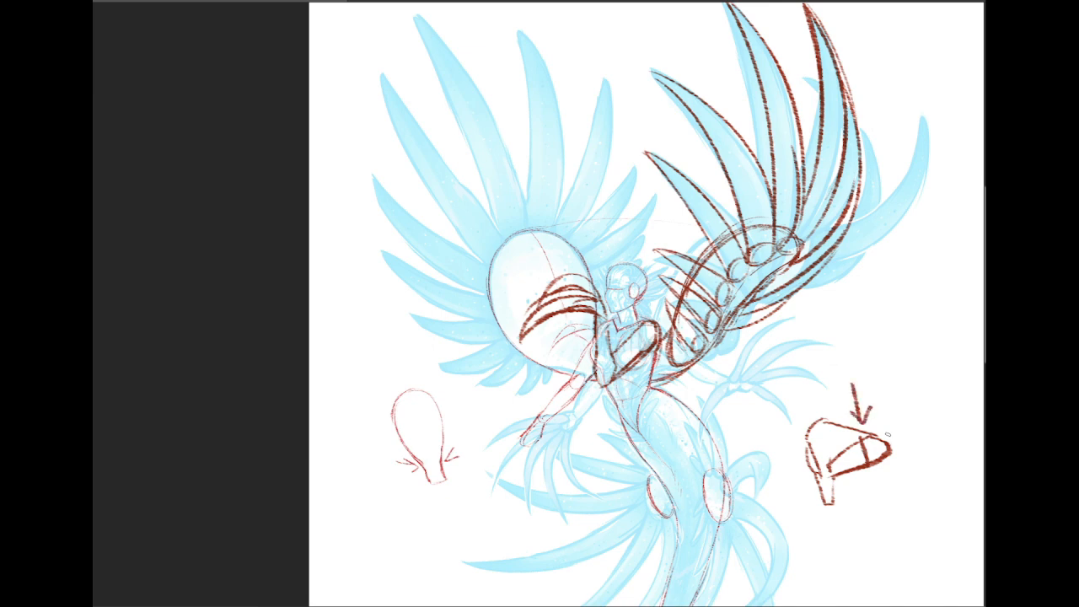
pyautogui.hotkey('ctrl', 'z')
pyautogui.hotkey('ctrl', 'z')
pyautogui.hotkey('ctrl', 'z')
# - Add oval bases and long curved fins to the folded-membrane side study, and undo the extra strokes above it
pyautogui.moveTo(841, 458)
pyautogui.mouseDown()
pyautogui.moveTo(830, 469)
pyautogui.moveTo(858, 453)
pyautogui.mouseUp()
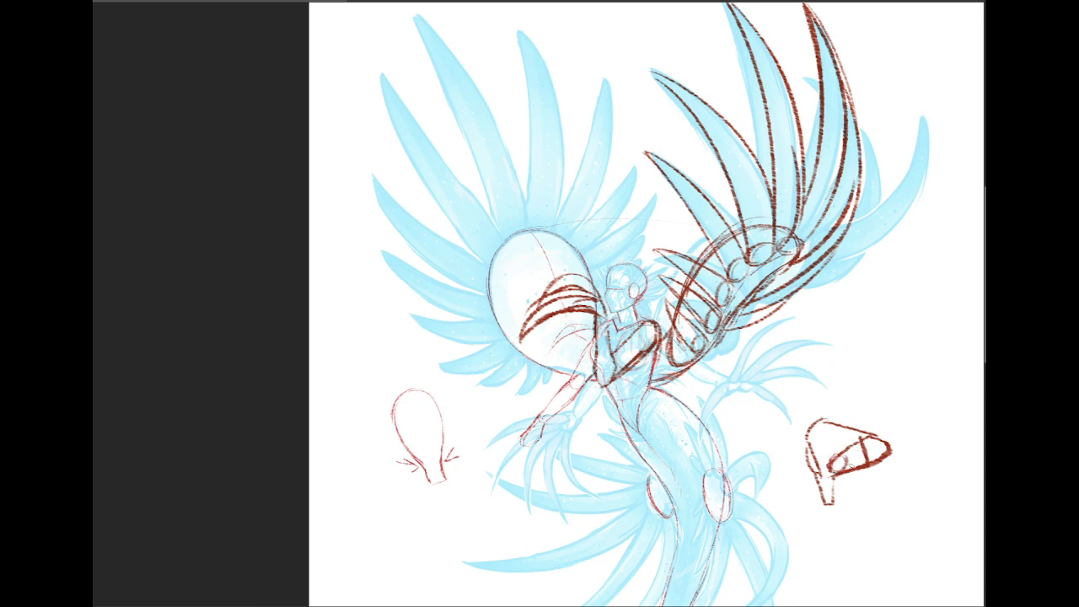
pyautogui.moveTo(851, 464)
pyautogui.mouseDown()
pyautogui.moveTo(849, 447)
pyautogui.moveTo(880, 440)
pyautogui.moveTo(846, 361)
pyautogui.mouseUp()
pyautogui.moveTo(846, 362)
pyautogui.mouseDown()
pyautogui.moveTo(866, 405)
pyautogui.moveTo(856, 462)
pyautogui.moveTo(878, 398)
pyautogui.moveTo(872, 358)
pyautogui.mouseUp()
pyautogui.moveTo(873, 357)
pyautogui.mouseDown()
pyautogui.moveTo(885, 454)
pyautogui.moveTo(890, 377)
pyautogui.moveTo(887, 474)
pyautogui.mouseUp()
pyautogui.moveTo(835, 422); pyautogui.dragTo(831, 470)
pyautogui.moveTo(858, 293); pyautogui.dragTo(858, 329)
pyautogui.moveTo(851, 276)
pyautogui.mouseDown()
pyautogui.moveTo(833, 327)
pyautogui.moveTo(830, 317)
pyautogui.mouseUp()
pyautogui.moveTo(831, 280); pyautogui.dragTo(877, 275)
pyautogui.hotkey('ctrl', 'z')
pyautogui.hotkey('ctrl', 'z')
pyautogui.hotkey('ctrl', 'z')
pyautogui.hotkey('ctrl', 'z')
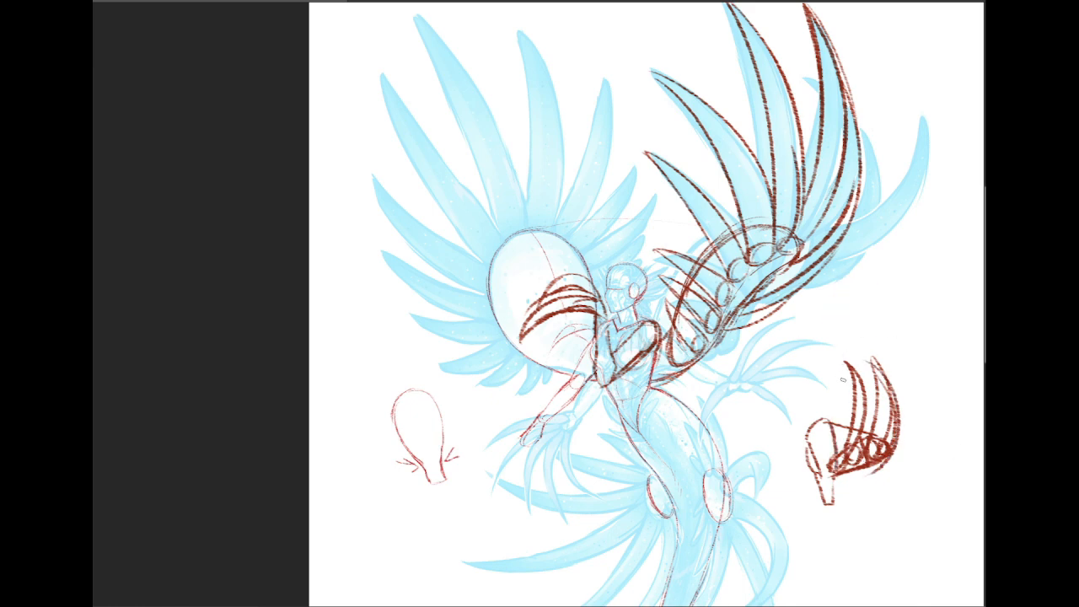
# - Erase the whole folded-membrane side study beside the figure
pyautogui.press('e')
pyautogui.moveTo(860, 375)
pyautogui.mouseDown()
pyautogui.moveTo(814, 455)
pyautogui.moveTo(822, 485)
pyautogui.mouseUp()
pyautogui.moveTo(894, 388); pyautogui.dragTo(830, 506)
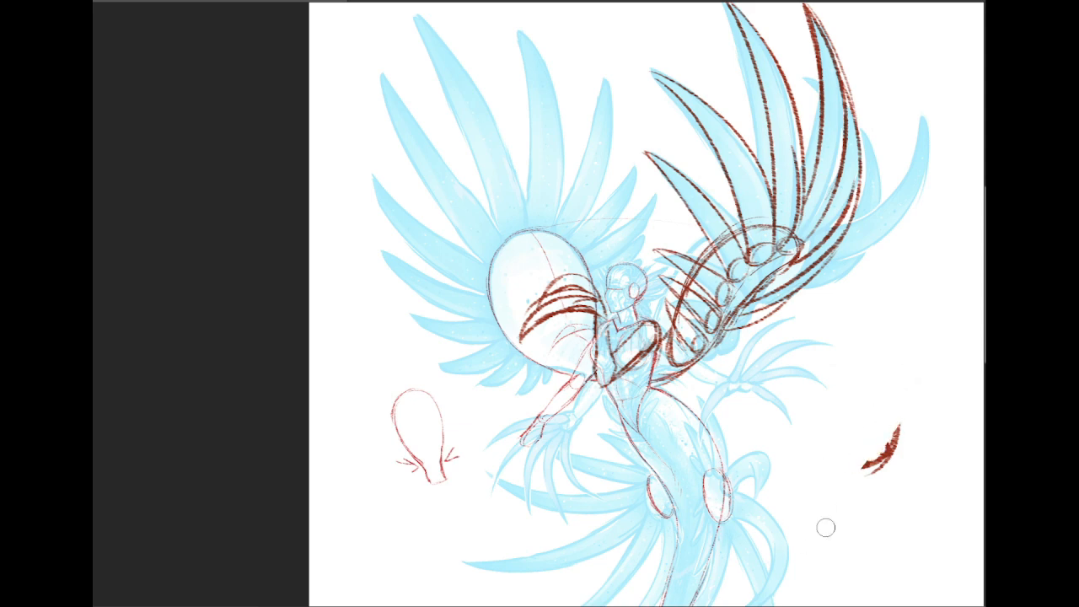
pyautogui.moveTo(894, 430); pyautogui.dragTo(855, 498)
# - Choose the 6 px brush preset and try a short stroke above the viewer's-left wing membrane, undoing it
pyautogui.scroll(-3, 607, 304)
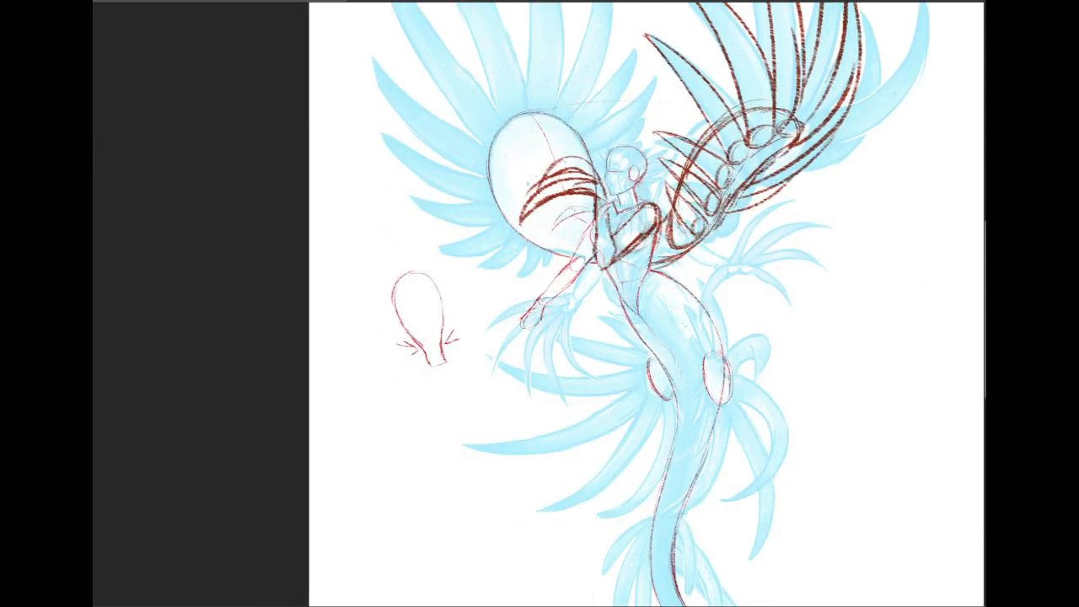
pyautogui.scroll(5, 607, 118)
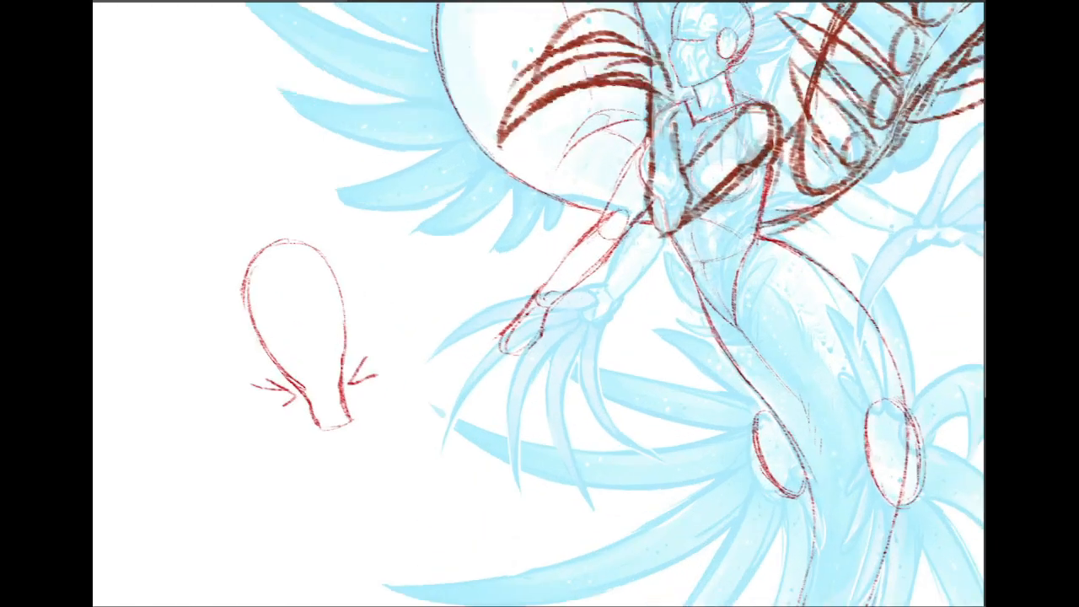
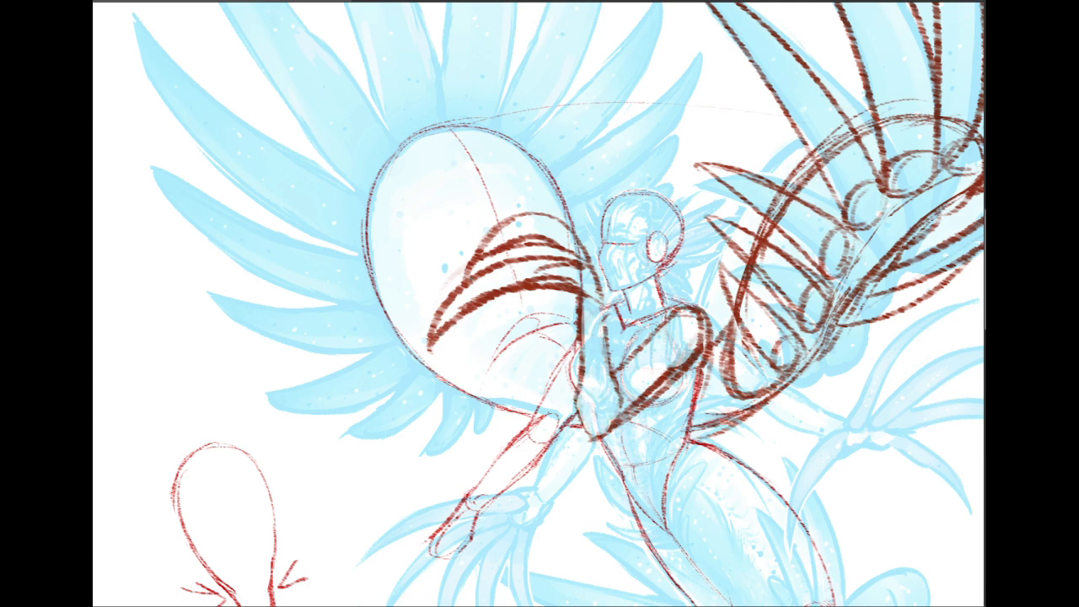
pyautogui.press('F5')
pyautogui.click(185, 89)
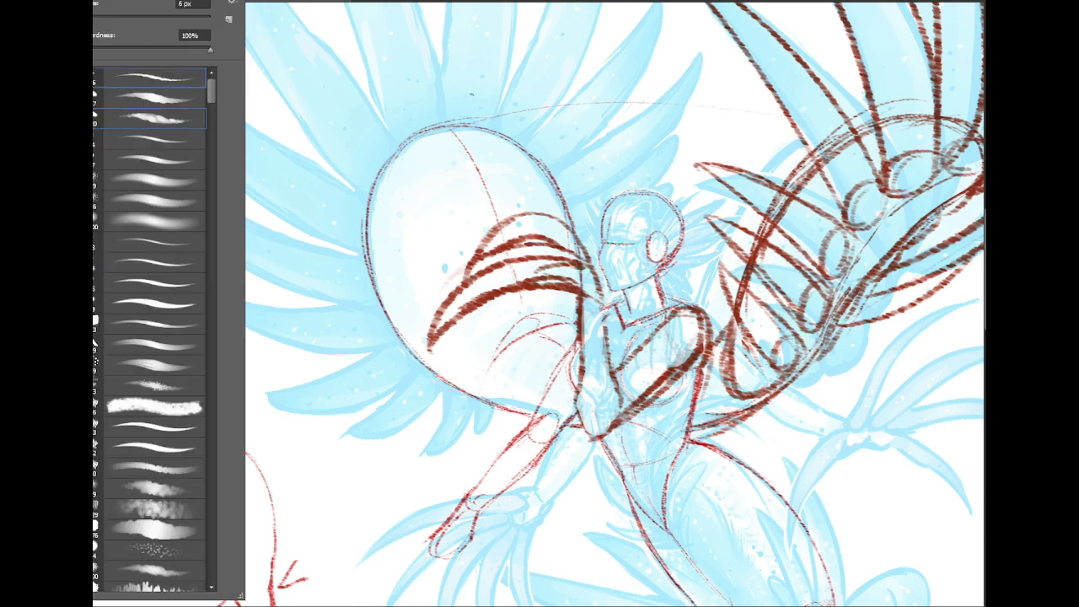
pyautogui.press('F5')
pyautogui.moveTo(466, 99); pyautogui.dragTo(516, 60)
pyautogui.hotkey('ctrl', 'z')
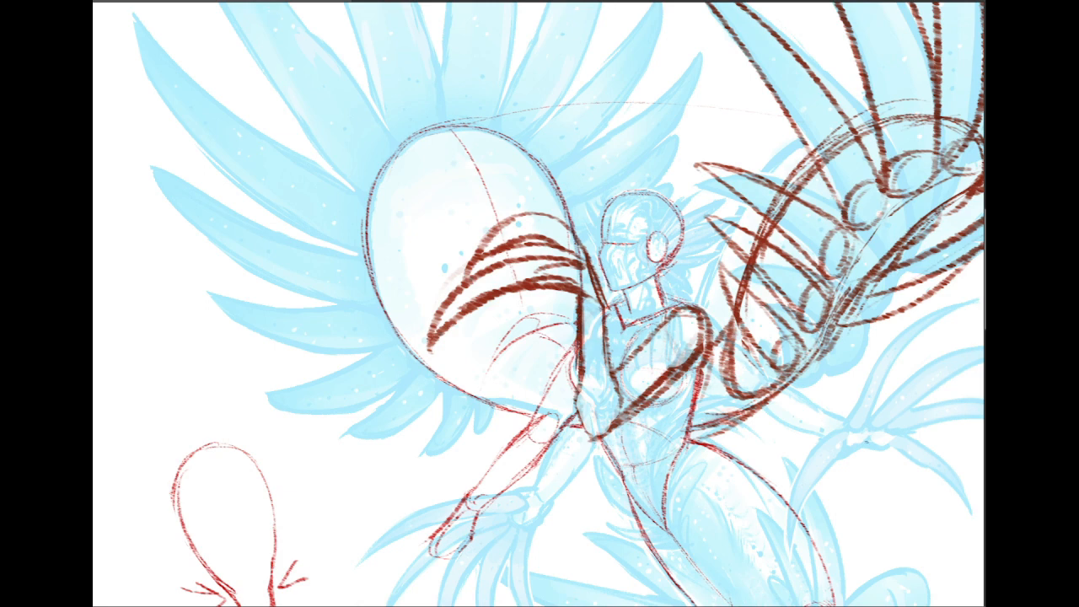
# - Try short contour strokes across the dragon-woman's chest and waist, and undo them
pyautogui.moveTo(539, 304); pyautogui.dragTo(526, 284)
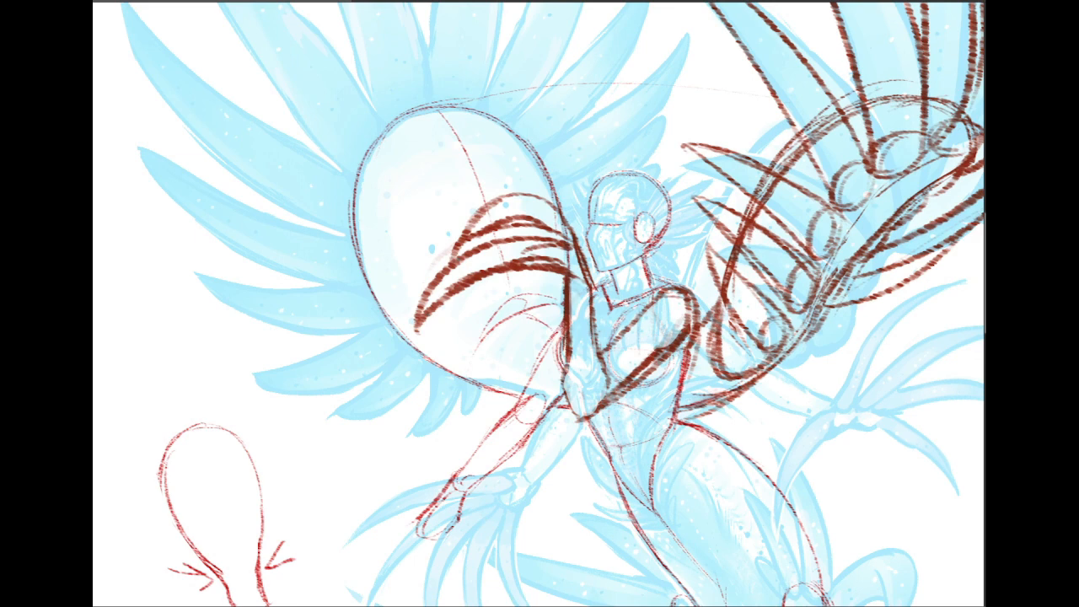
pyautogui.moveTo(629, 310); pyautogui.dragTo(609, 340)
pyautogui.moveTo(641, 390); pyautogui.dragTo(672, 360)
pyautogui.moveTo(606, 422); pyautogui.dragTo(590, 447)
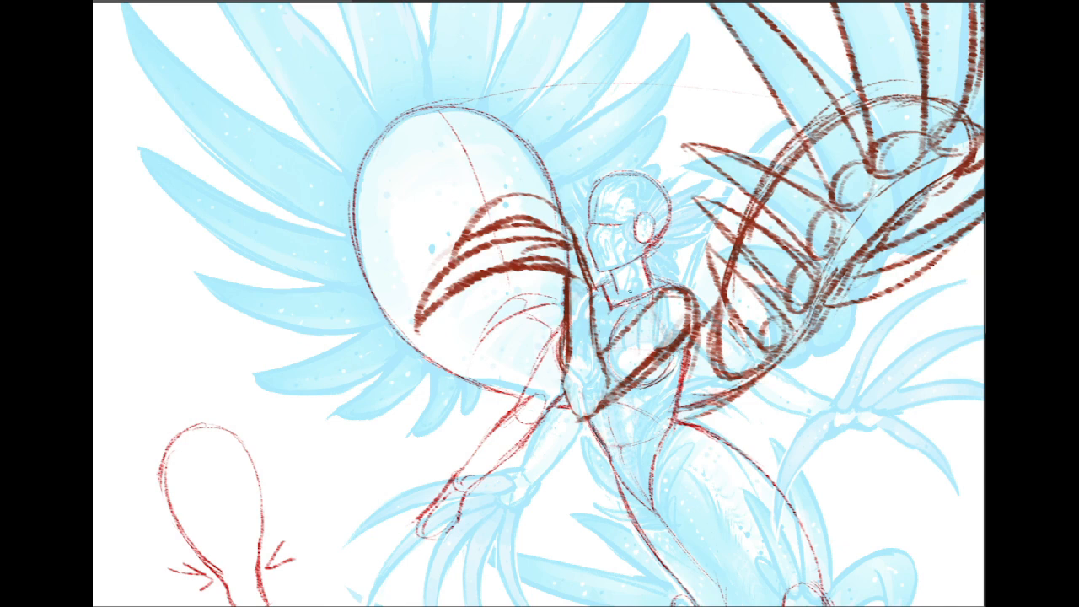
pyautogui.moveTo(642, 276)
pyautogui.mouseDown()
pyautogui.moveTo(609, 346)
pyautogui.moveTo(617, 312)
pyautogui.moveTo(629, 313)
pyautogui.moveTo(644, 284)
pyautogui.moveTo(661, 304)
pyautogui.mouseUp()
pyautogui.hotkey('ctrl', 'z')
pyautogui.moveTo(654, 374); pyautogui.dragTo(666, 362)
pyautogui.hotkey('ctrl', 'z')
pyautogui.hotkey('ctrl', 'z')
# - Try neck-to-chest muscle lines and a curved arrow below the viewer's-left wing, and undo them
pyautogui.moveTo(624, 296); pyautogui.dragTo(610, 346)
pyautogui.moveTo(647, 275); pyautogui.dragTo(614, 326)
pyautogui.moveTo(649, 277); pyautogui.dragTo(639, 310)
pyautogui.moveTo(651, 271); pyautogui.dragTo(649, 306)
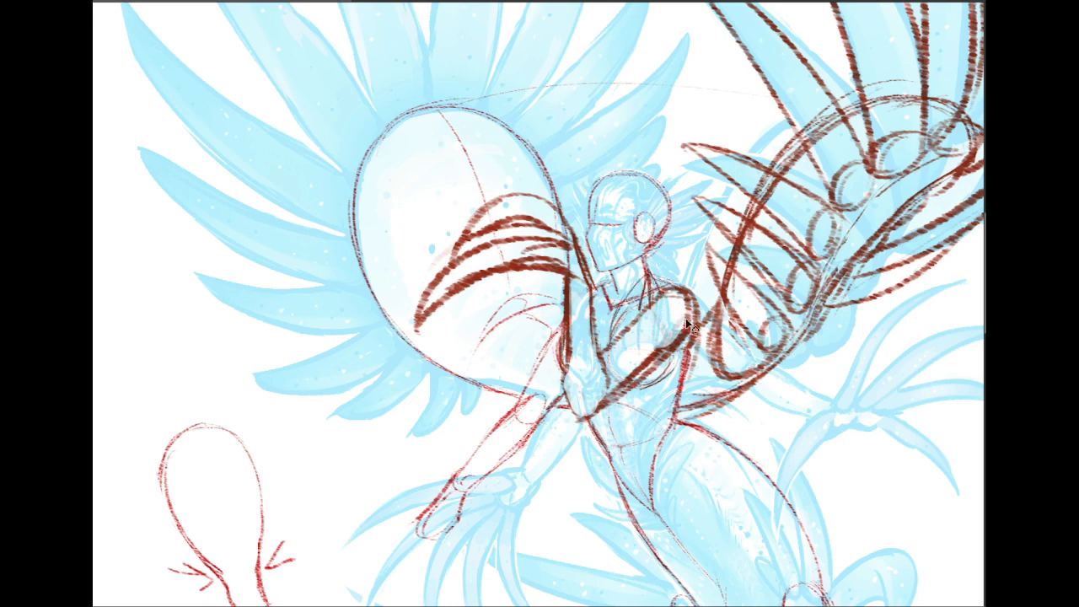
pyautogui.hotkey('ctrl', 'z')
pyautogui.hotkey('ctrl', 'z')
pyautogui.moveTo(142, 310)
pyautogui.mouseDown()
pyautogui.moveTo(249, 337)
pyautogui.moveTo(218, 357)
pyautogui.mouseUp()
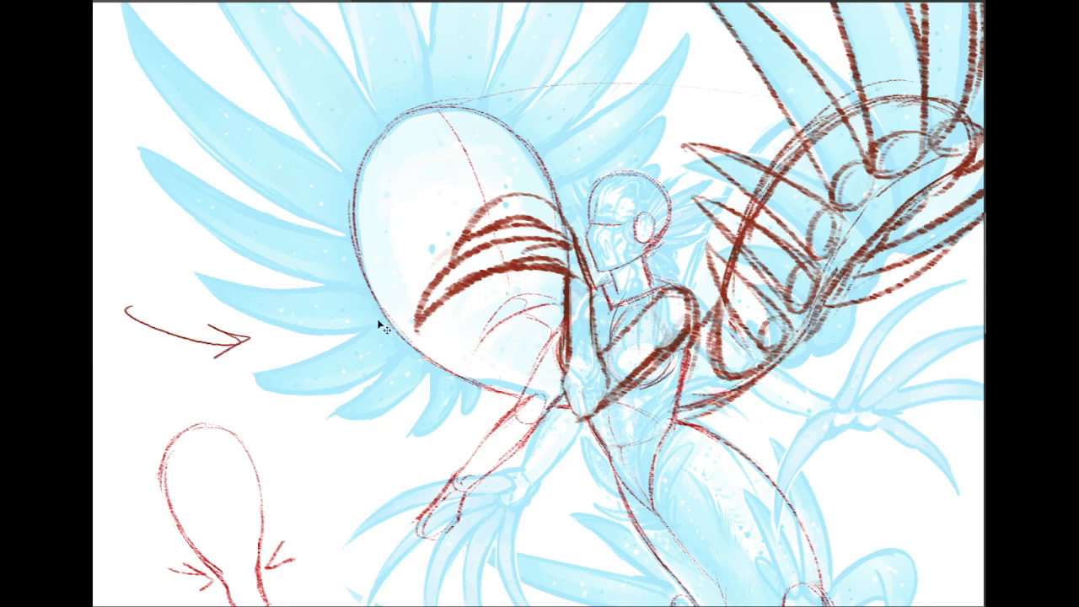
pyautogui.hotkey('ctrl', 'z')
# - Redraw two middle fins of the viewer's-right wing as slim pointed shapes and erase the membrane outline overlapping the fins
pyautogui.moveTo(590, 126); pyautogui.dragTo(231, 443)
pyautogui.moveTo(231, 489); pyautogui.dragTo(405, 318)
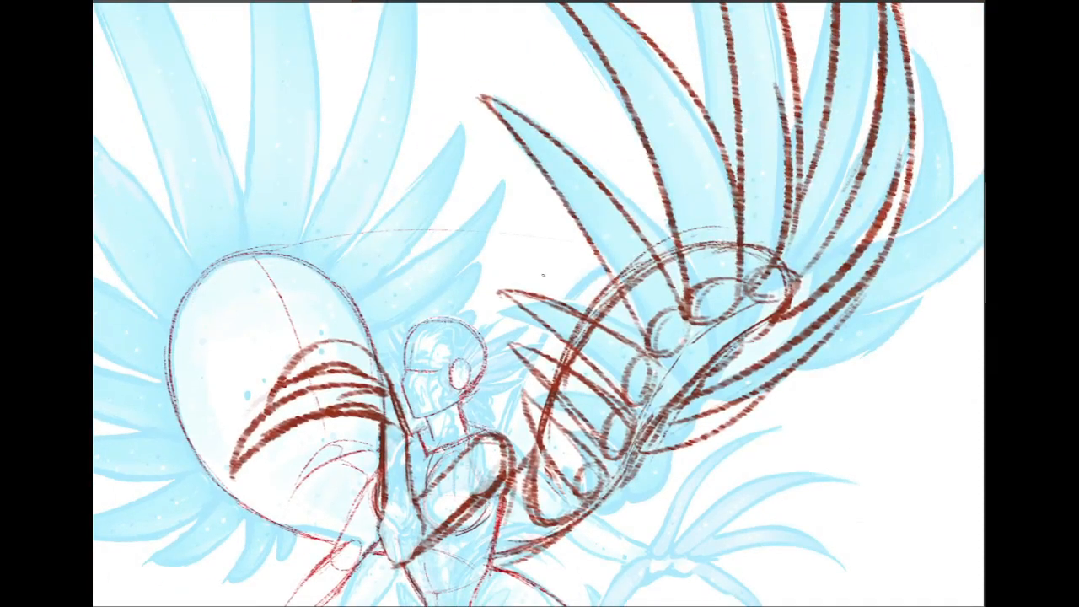
pyautogui.moveTo(513, 226); pyautogui.dragTo(634, 333)
pyautogui.moveTo(543, 244); pyautogui.dragTo(661, 383)
pyautogui.moveTo(503, 226); pyautogui.dragTo(590, 354)
pyautogui.moveTo(561, 303); pyautogui.dragTo(642, 424)
pyautogui.moveTo(529, 265); pyautogui.dragTo(629, 406)
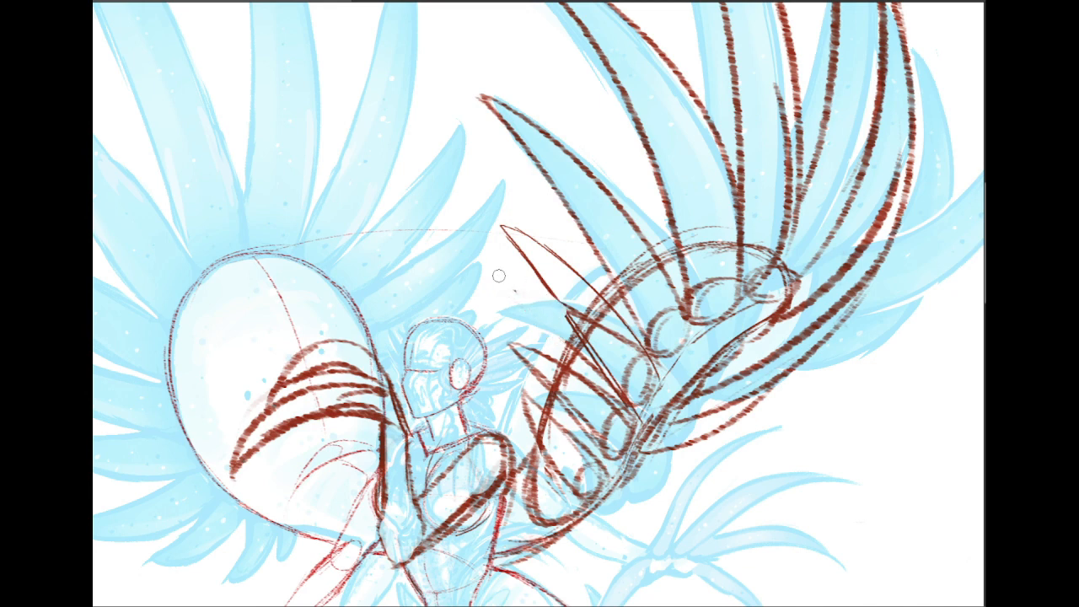
pyautogui.moveTo(574, 291)
pyautogui.mouseDown()
pyautogui.moveTo(615, 354)
pyautogui.moveTo(607, 312)
pyautogui.moveTo(636, 241)
pyautogui.moveTo(647, 306)
pyautogui.moveTo(671, 337)
pyautogui.moveTo(709, 224)
pyautogui.moveTo(713, 282)
pyautogui.moveTo(767, 227)
pyautogui.moveTo(830, 244)
pyautogui.moveTo(755, 118)
pyautogui.moveTo(772, 211)
pyautogui.moveTo(754, 256)
pyautogui.moveTo(801, 246)
pyautogui.moveTo(759, 229)
pyautogui.mouseUp()
pyautogui.moveTo(556, 278)
pyautogui.mouseDown()
pyautogui.moveTo(608, 343)
pyautogui.moveTo(597, 368)
pyautogui.moveTo(540, 361)
pyautogui.moveTo(584, 394)
pyautogui.moveTo(540, 369)
pyautogui.moveTo(598, 425)
pyautogui.moveTo(546, 427)
pyautogui.moveTo(567, 473)
pyautogui.mouseUp()
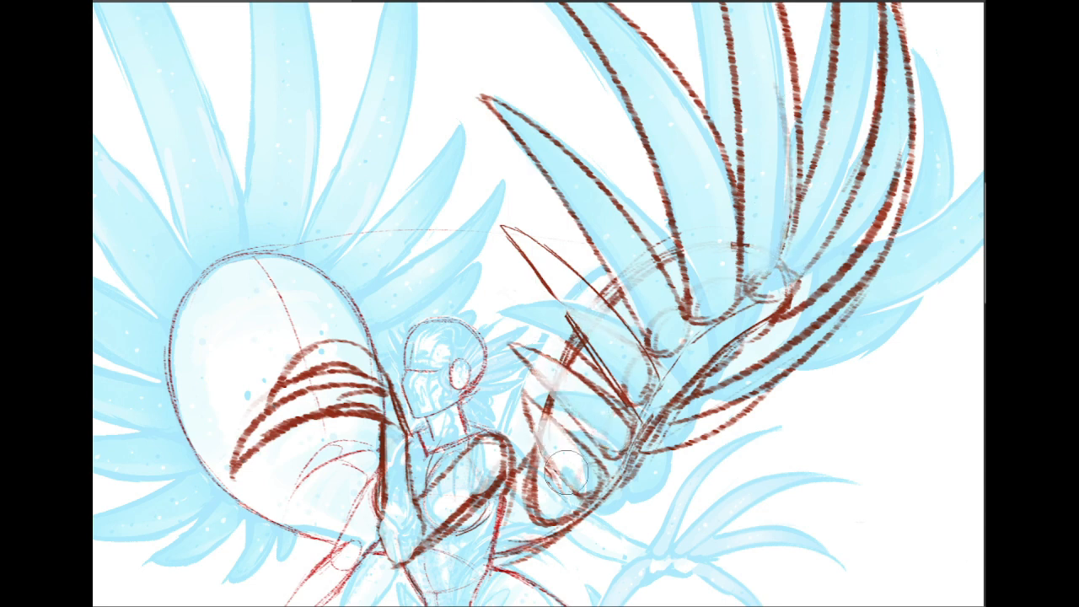
# - Darken both contours of the viewer's-left forearm and remove the old oval marking its hand
pyautogui.moveTo(654, 481)
pyautogui.mouseDown()
pyautogui.moveTo(649, 457)
pyautogui.moveTo(730, 215)
pyautogui.mouseUp()
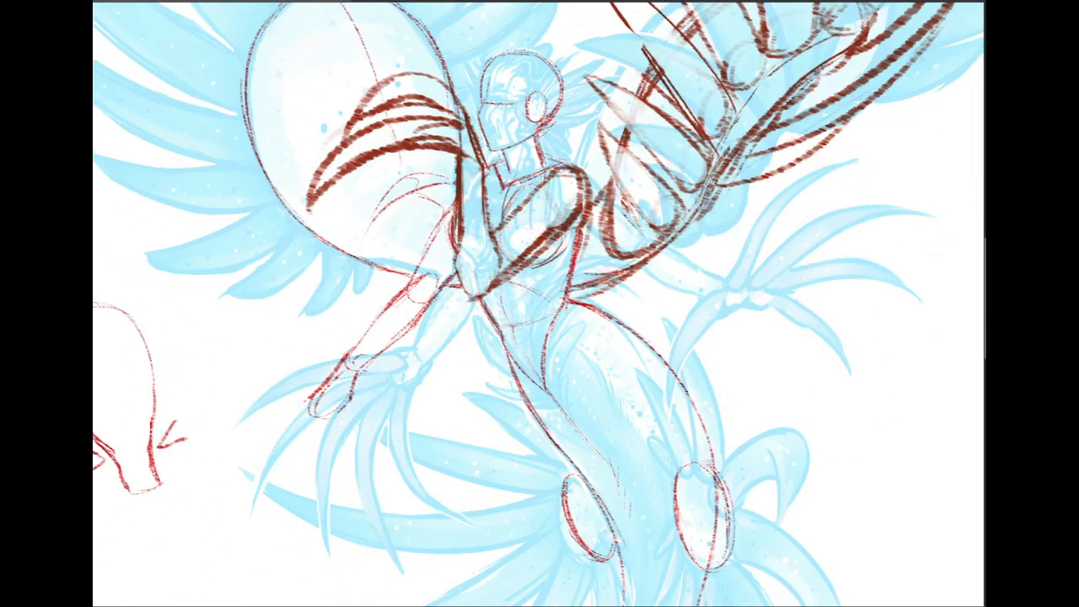
pyautogui.moveTo(357, 379); pyautogui.dragTo(415, 334)
pyautogui.moveTo(349, 350); pyautogui.dragTo(403, 289)
pyautogui.moveTo(368, 329)
pyautogui.mouseDown()
pyautogui.moveTo(407, 285)
pyautogui.moveTo(396, 295)
pyautogui.mouseUp()
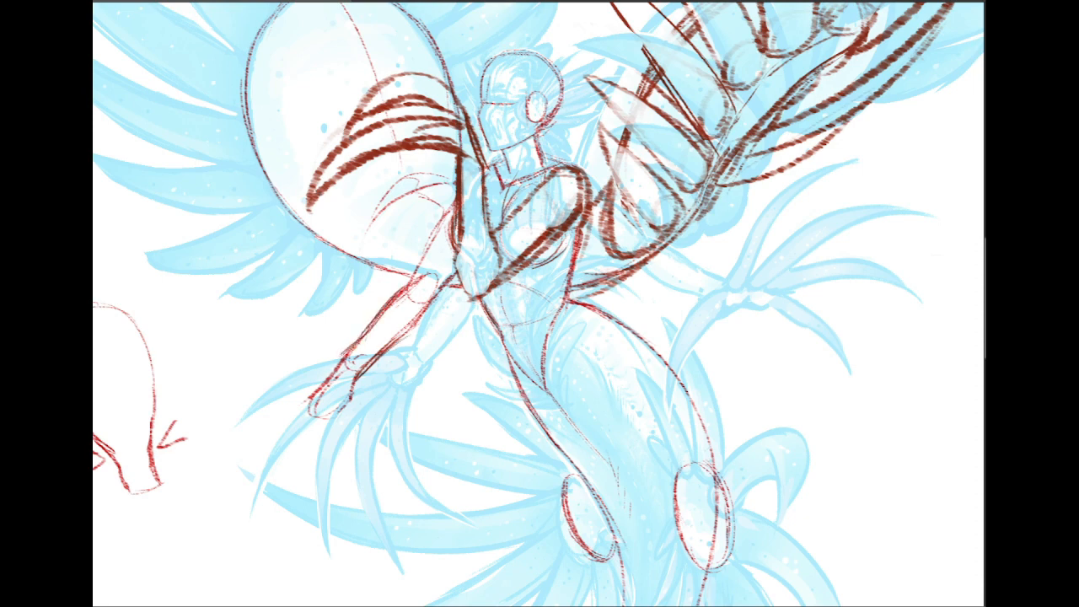
pyautogui.moveTo(343, 356); pyautogui.dragTo(322, 386)
pyautogui.moveTo(371, 348); pyautogui.dragTo(341, 398)
pyautogui.hotkey('ctrl', 'z')
pyautogui.hotkey('ctrl', 'z')
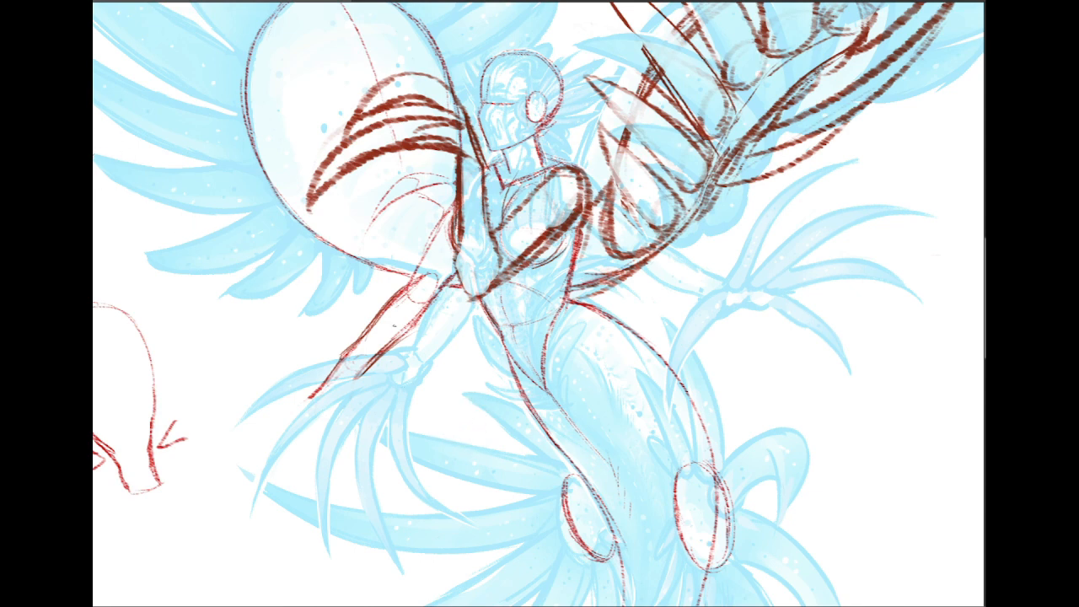
pyautogui.moveTo(366, 370)
pyautogui.mouseDown()
pyautogui.moveTo(395, 342)
pyautogui.moveTo(370, 325)
pyautogui.mouseUp()
pyautogui.moveTo(431, 270)
pyautogui.mouseDown()
pyautogui.moveTo(418, 281)
pyautogui.moveTo(424, 319)
pyautogui.moveTo(406, 336)
pyautogui.mouseUp()
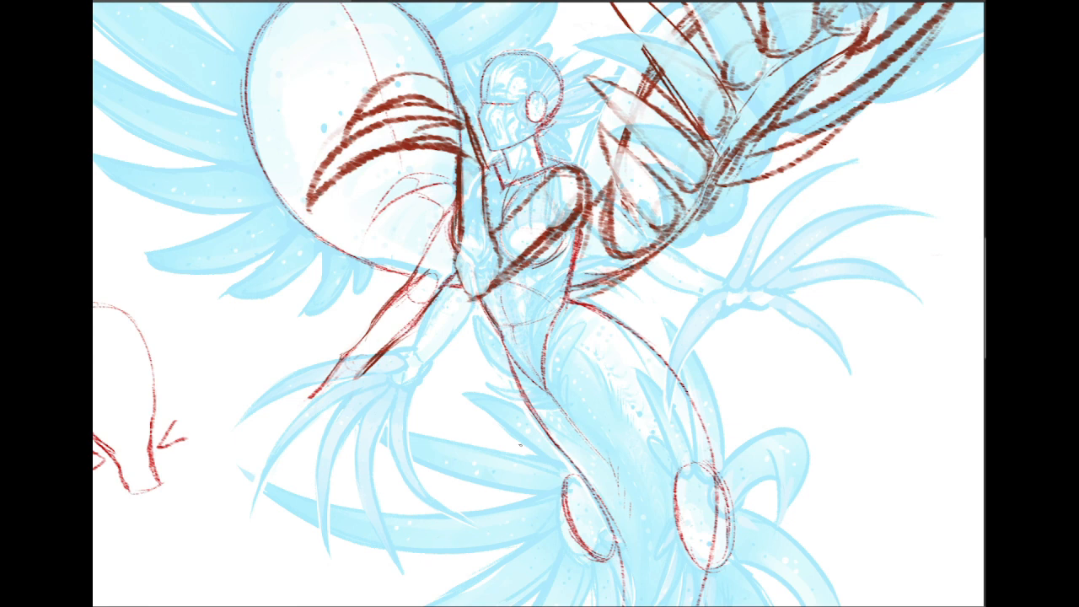
# - Draw a small palm oval and long, curved, fanned-out finger lines for the viewer's-left hand
pyautogui.moveTo(421, 287)
pyautogui.mouseDown()
pyautogui.moveTo(517, 416)
pyautogui.moveTo(568, 433)
pyautogui.mouseUp()
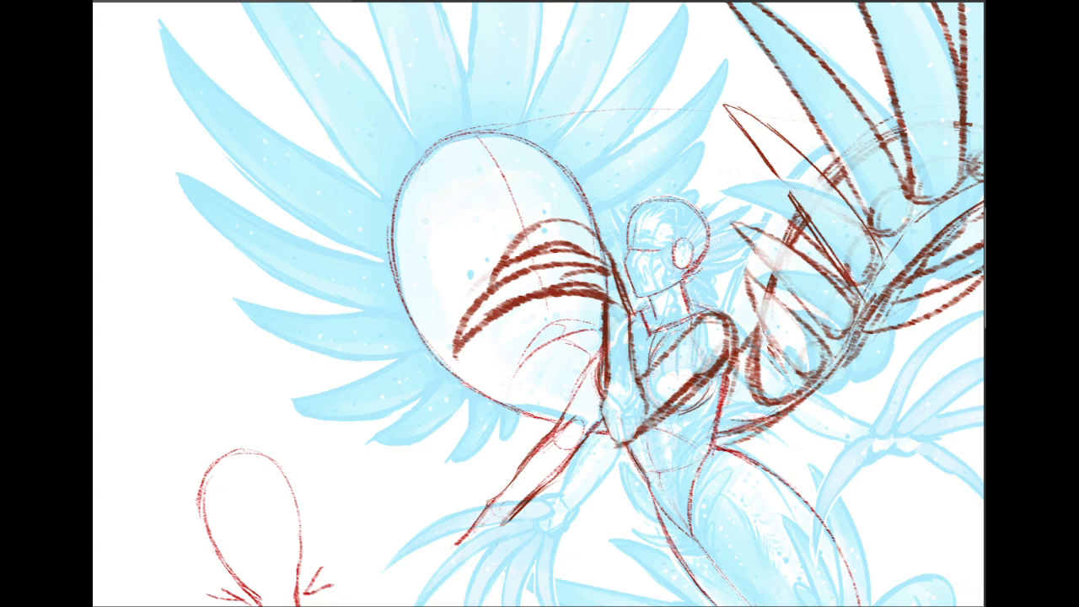
pyautogui.moveTo(540, 337)
pyautogui.mouseDown()
pyautogui.moveTo(459, 268)
pyautogui.moveTo(432, 148)
pyautogui.mouseUp()
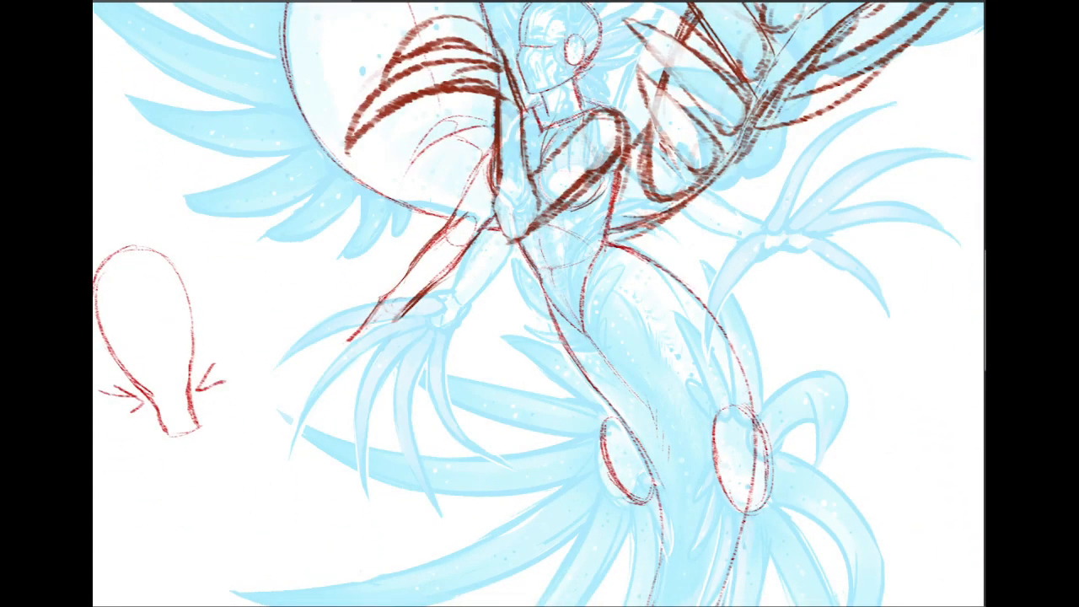
pyautogui.moveTo(540, 337)
pyautogui.mouseDown()
pyautogui.moveTo(515, 311)
pyautogui.moveTo(458, 88)
pyautogui.mouseUp()
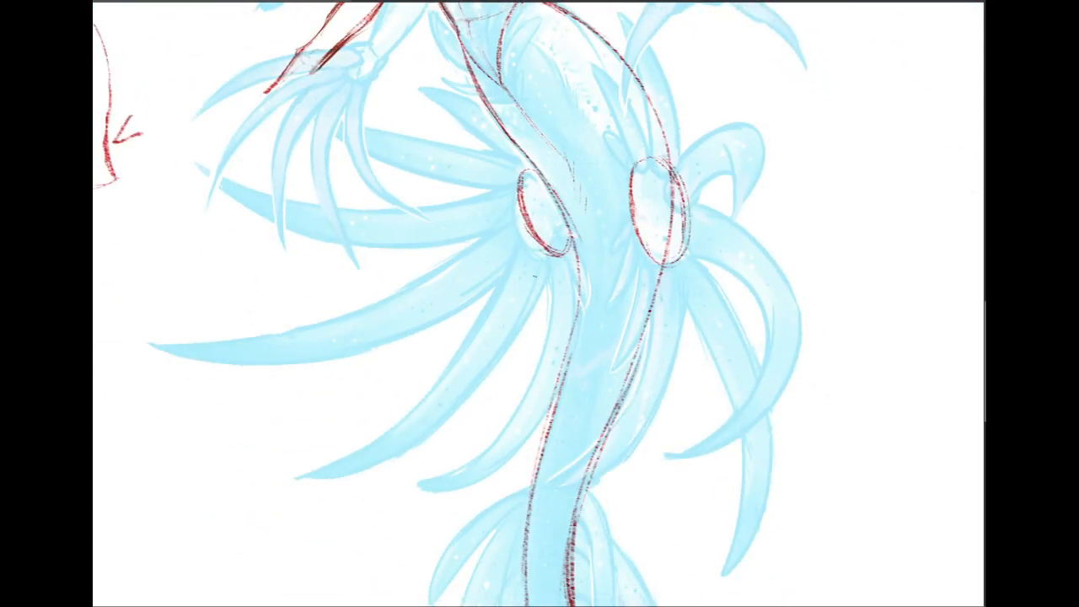
pyautogui.moveTo(540, 338)
pyautogui.mouseDown()
pyautogui.moveTo(565, 323)
pyautogui.moveTo(732, 527)
pyautogui.mouseUp()
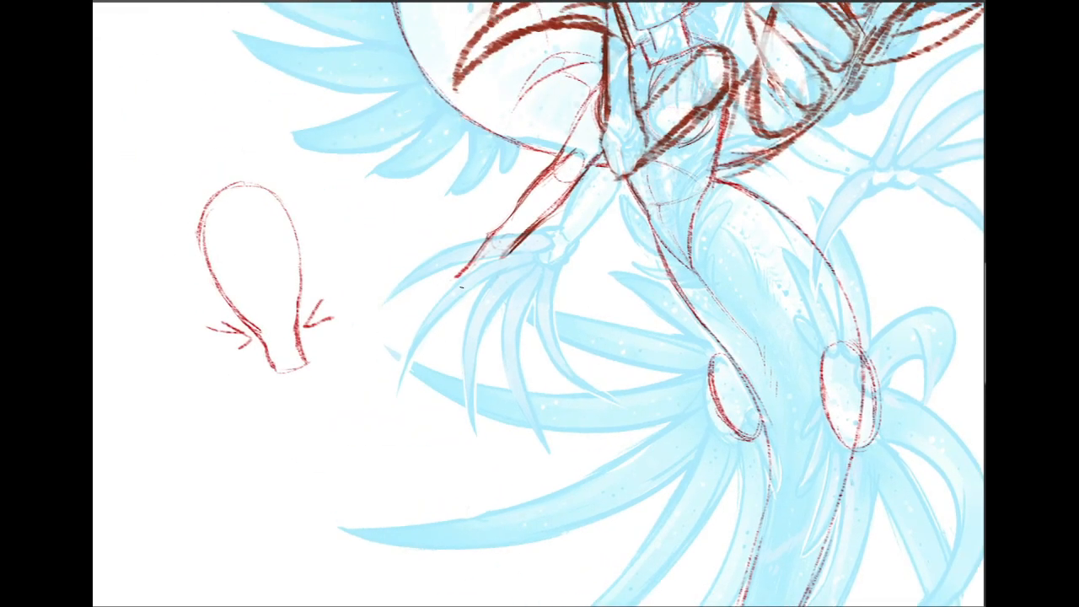
pyautogui.moveTo(483, 263)
pyautogui.mouseDown()
pyautogui.moveTo(492, 243)
pyautogui.moveTo(408, 354)
pyautogui.moveTo(402, 435)
pyautogui.mouseUp()
pyautogui.moveTo(488, 244); pyautogui.dragTo(497, 479)
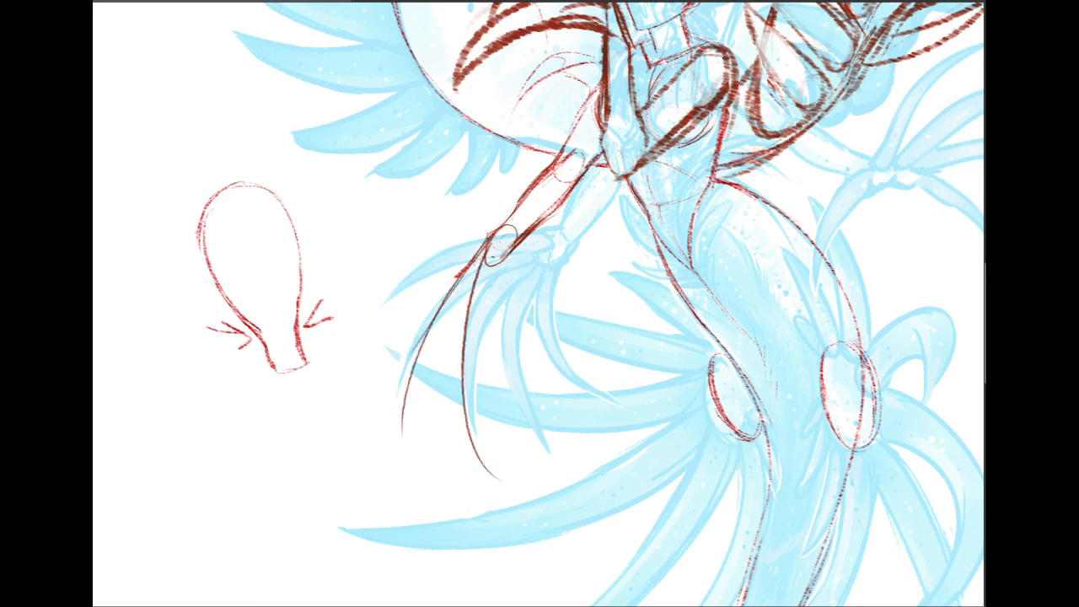
pyautogui.moveTo(487, 249); pyautogui.dragTo(585, 461)
pyautogui.moveTo(506, 253)
pyautogui.mouseDown()
pyautogui.moveTo(543, 331)
pyautogui.moveTo(592, 376)
pyautogui.mouseUp()
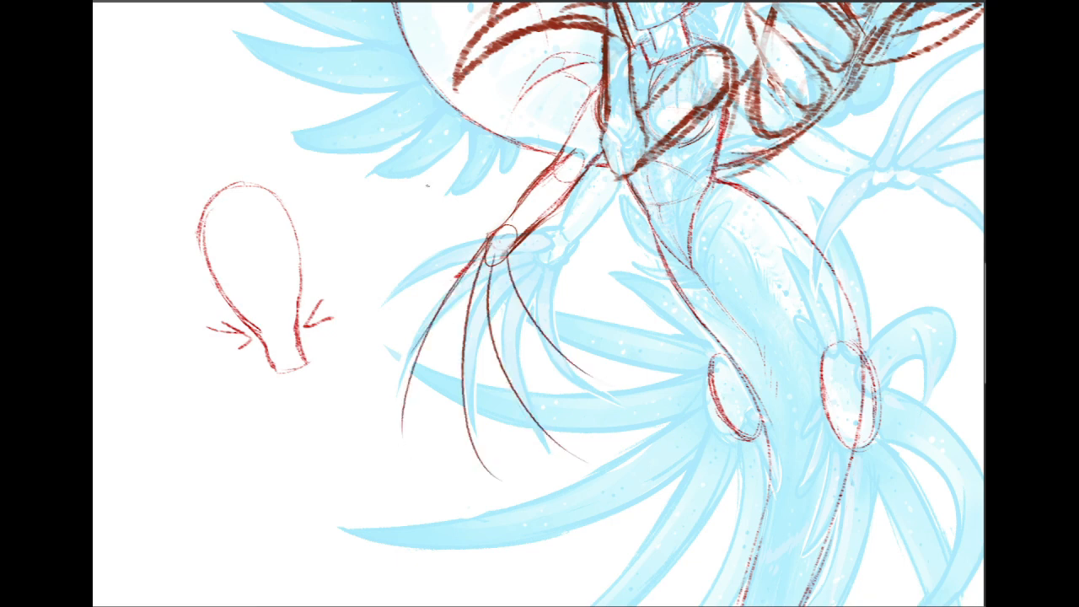
pyautogui.moveTo(500, 233)
pyautogui.mouseDown()
pyautogui.moveTo(486, 250)
pyautogui.moveTo(509, 236)
pyautogui.moveTo(384, 309)
pyautogui.mouseUp()
pyautogui.moveTo(496, 241)
pyautogui.mouseDown()
pyautogui.moveTo(421, 275)
pyautogui.moveTo(359, 380)
pyautogui.mouseUp()
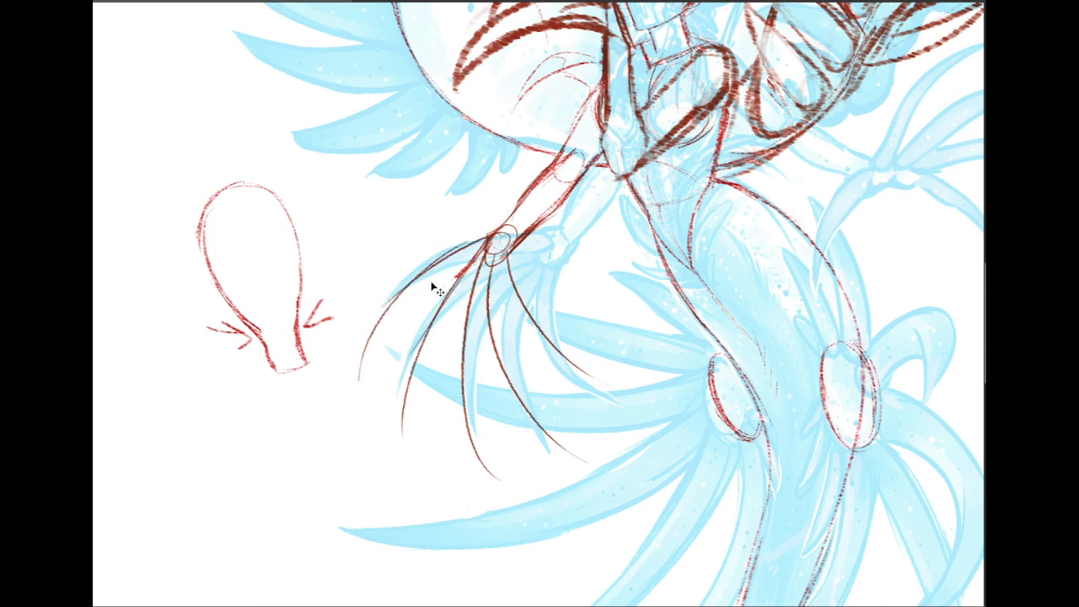
pyautogui.moveTo(501, 251); pyautogui.dragTo(364, 349)
# - Erase the pinched-oval side study with its arrows beside the figure
pyautogui.press('e')
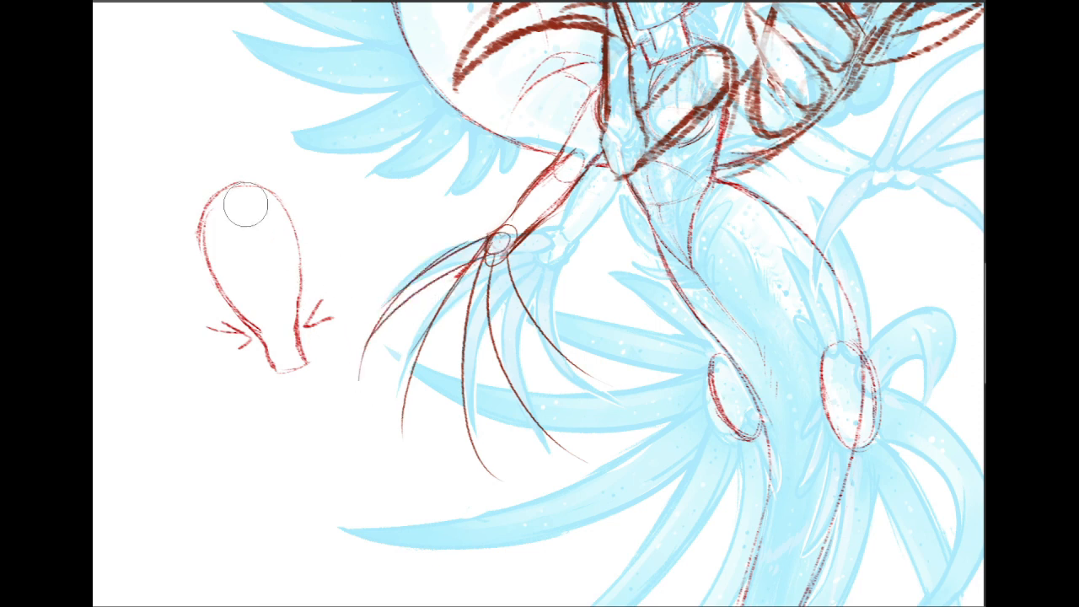
pyautogui.moveTo(241, 210)
pyautogui.mouseDown()
pyautogui.moveTo(220, 241)
pyautogui.moveTo(258, 405)
pyautogui.moveTo(211, 244)
pyautogui.mouseUp()
pyautogui.moveTo(291, 177)
pyautogui.mouseDown()
pyautogui.moveTo(306, 323)
pyautogui.moveTo(300, 366)
pyautogui.mouseUp()
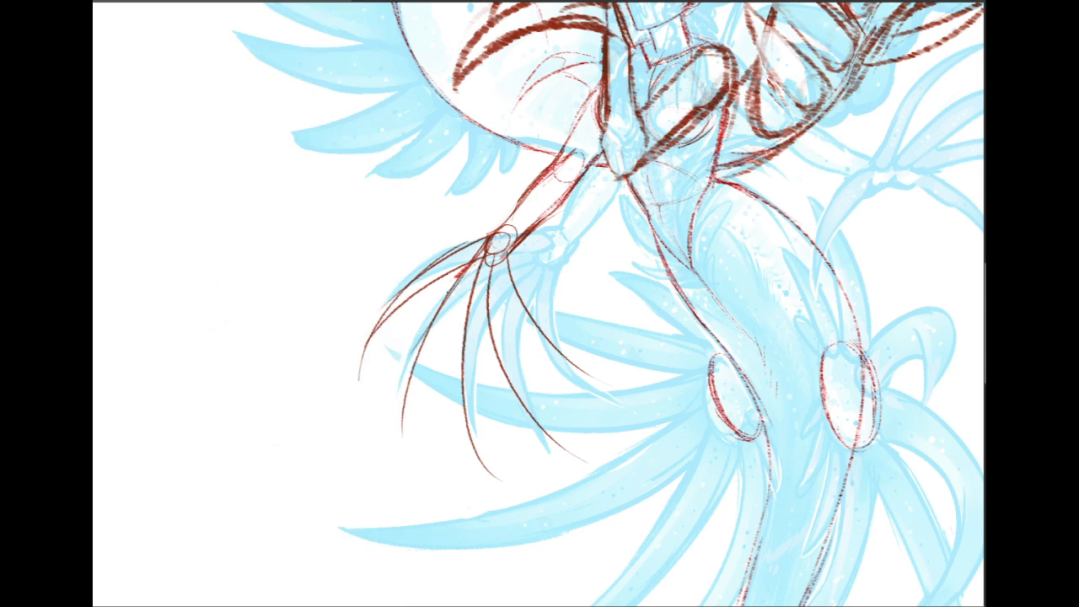
# - Add the second contour to the finger beside the thumb on the viewer's-left hand, and erase the overlong tips of both
pyautogui.moveTo(486, 272); pyautogui.dragTo(421, 399)
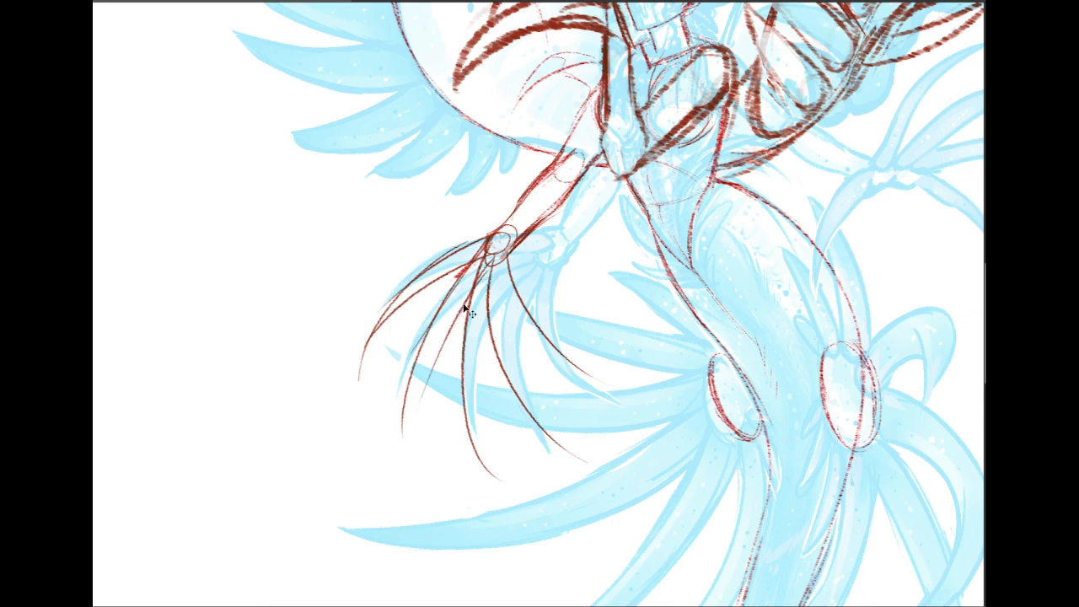
pyautogui.moveTo(487, 264)
pyautogui.mouseDown()
pyautogui.moveTo(416, 419)
pyautogui.moveTo(424, 390)
pyautogui.mouseUp()
pyautogui.hotkey('ctrl', 'z')
pyautogui.moveTo(443, 339); pyautogui.dragTo(409, 468)
pyautogui.moveTo(418, 356)
pyautogui.mouseDown()
pyautogui.moveTo(411, 460)
pyautogui.moveTo(431, 310)
pyautogui.moveTo(412, 411)
pyautogui.mouseUp()
pyautogui.hotkey('ctrl', 'z')
pyautogui.hotkey('ctrl', 'z')
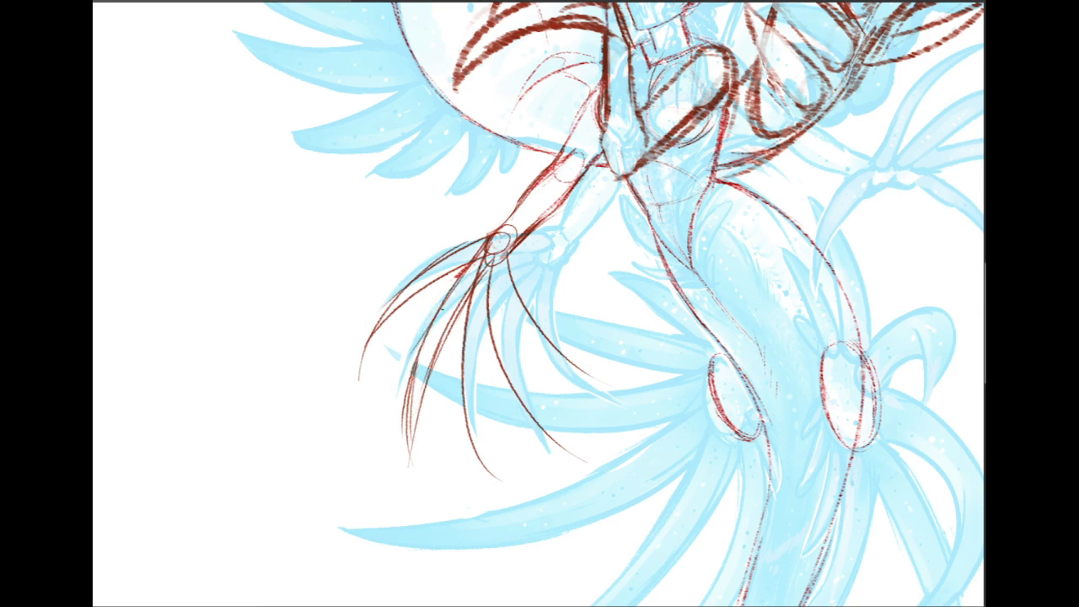
pyautogui.moveTo(445, 304); pyautogui.dragTo(413, 402)
pyautogui.press('e')
pyautogui.moveTo(422, 333)
pyautogui.mouseDown()
pyautogui.moveTo(395, 417)
pyautogui.moveTo(392, 380)
pyautogui.moveTo(400, 443)
pyautogui.mouseUp()
pyautogui.moveTo(359, 409); pyautogui.dragTo(351, 347)
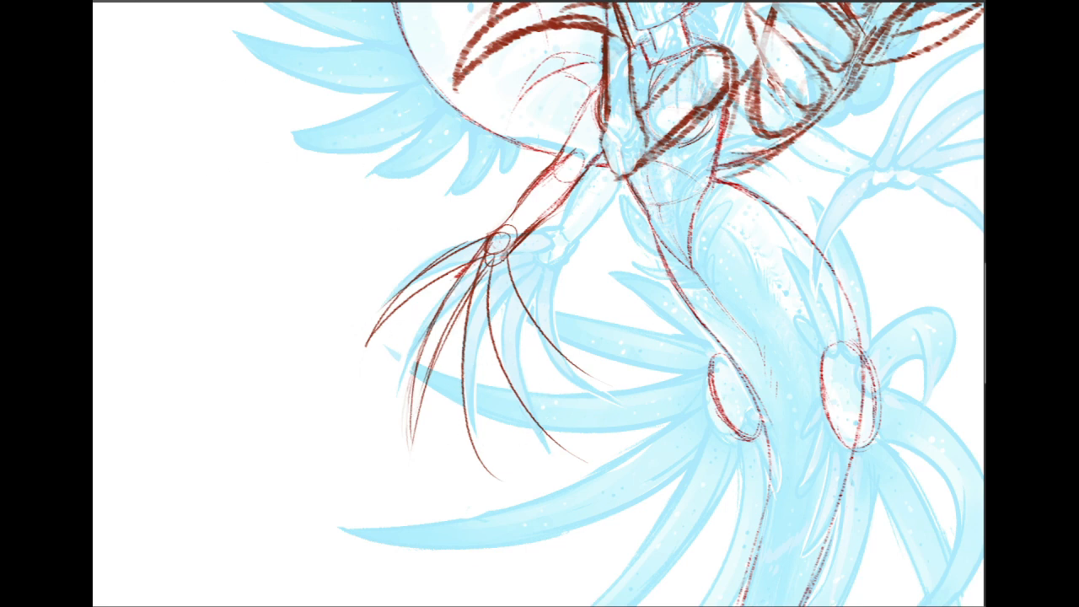
# - Add second contours to the two middle fingers of the viewer's-left hand, closing them into tapered claws
pyautogui.moveTo(501, 258); pyautogui.dragTo(474, 372)
pyautogui.moveTo(489, 289); pyautogui.dragTo(472, 447)
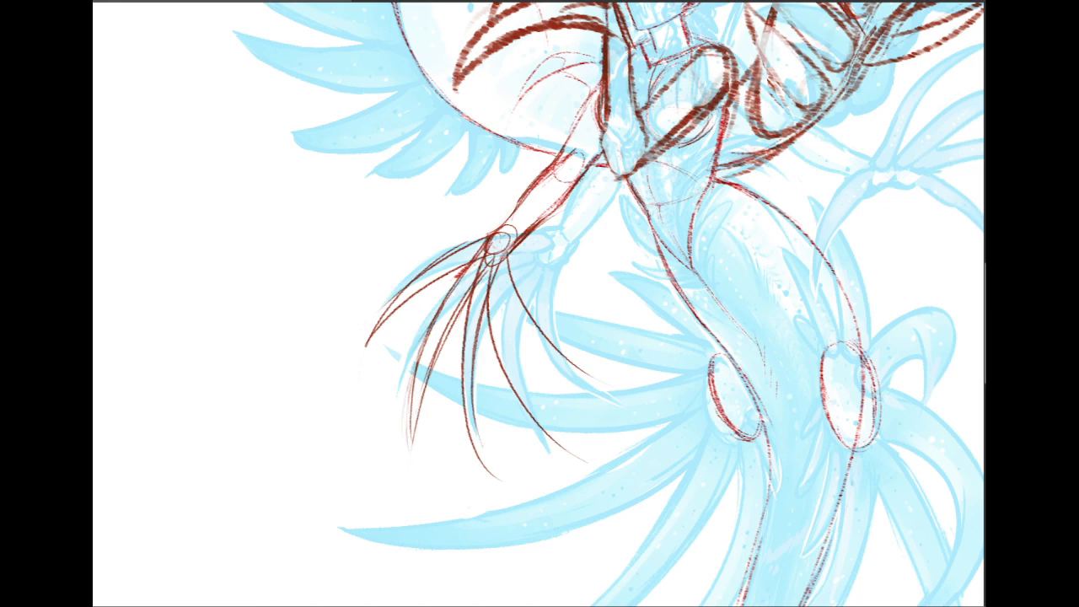
pyautogui.moveTo(479, 366); pyautogui.dragTo(472, 459)
pyautogui.moveTo(506, 260); pyautogui.dragTo(518, 393)
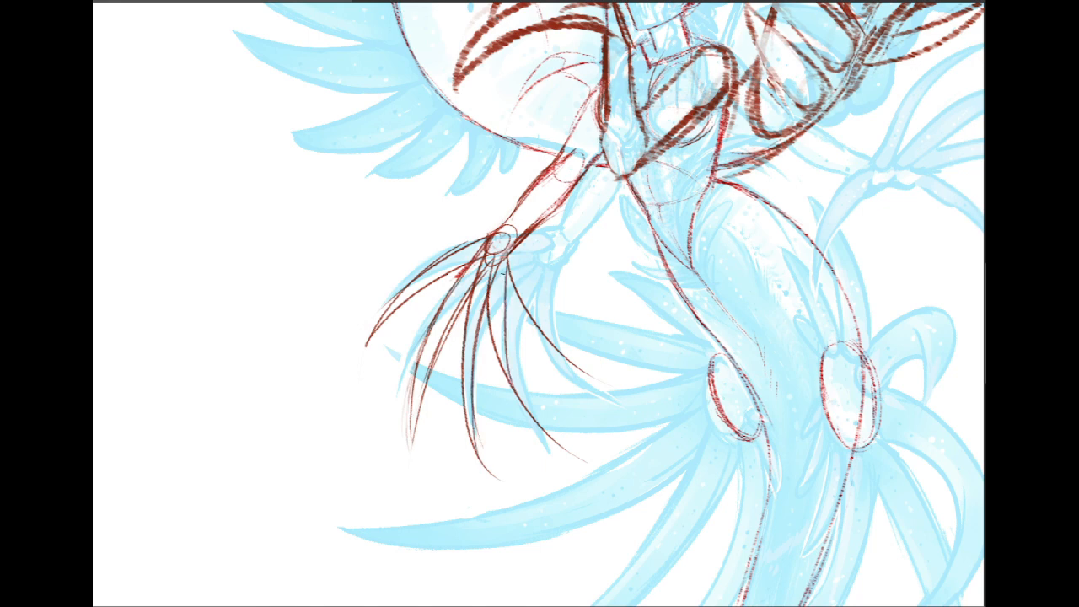
pyautogui.hotkey('ctrl', 'z')
pyautogui.moveTo(503, 258)
pyautogui.mouseDown()
pyautogui.moveTo(533, 398)
pyautogui.moveTo(504, 300)
pyautogui.moveTo(521, 399)
pyautogui.moveTo(544, 407)
pyautogui.mouseUp()
pyautogui.hotkey('ctrl', 'z')
pyautogui.hotkey('ctrl', 'z')
pyautogui.moveTo(504, 301); pyautogui.dragTo(539, 420)
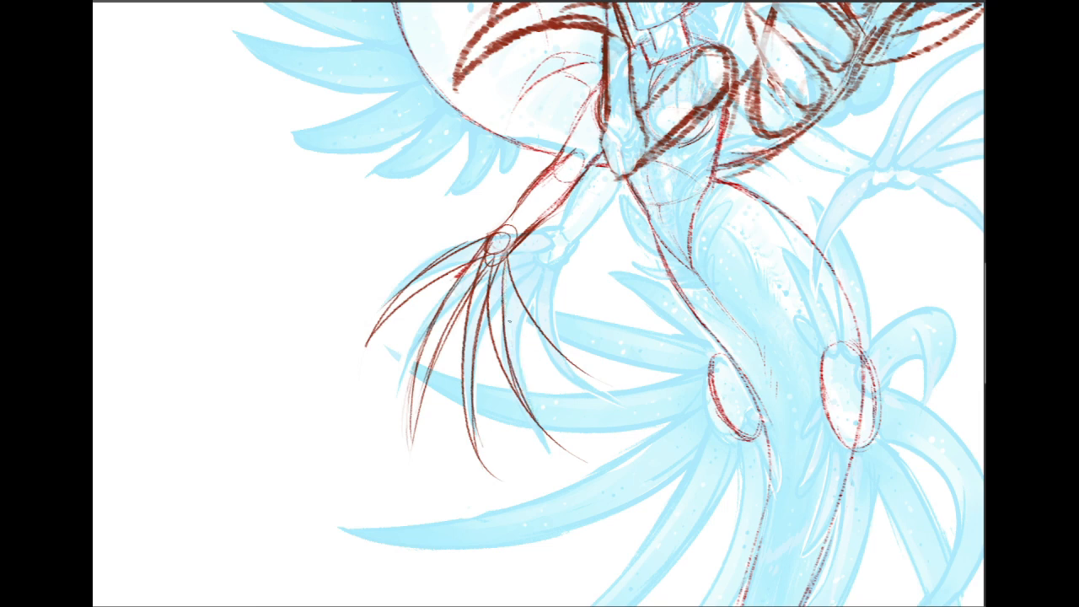
# - Add the outermost finger's second contour on the viewer's-left hand and erase the overlong claw tips
pyautogui.moveTo(506, 261); pyautogui.dragTo(544, 328)
pyautogui.hotkey('ctrl', 'z')
pyautogui.moveTo(516, 250); pyautogui.dragTo(528, 302)
pyautogui.hotkey('ctrl', 'z')
pyautogui.hotkey('ctrl', 'z')
pyautogui.moveTo(516, 247); pyautogui.dragTo(561, 351)
pyautogui.hotkey('ctrl', 'z')
pyautogui.moveTo(519, 246); pyautogui.dragTo(562, 349)
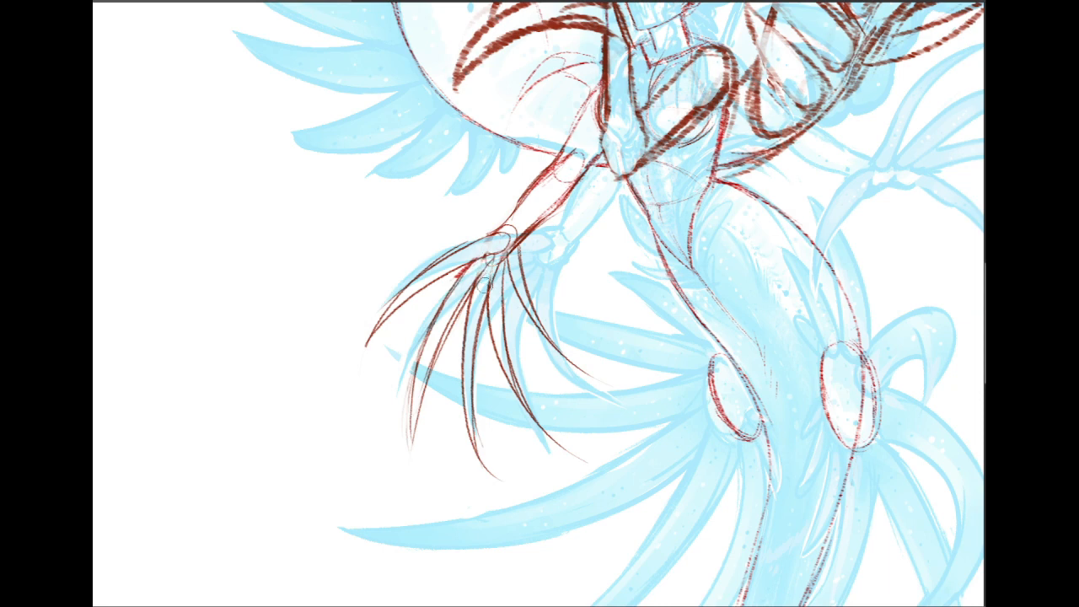
pyautogui.moveTo(554, 441)
pyautogui.mouseDown()
pyautogui.moveTo(571, 456)
pyautogui.moveTo(552, 441)
pyautogui.moveTo(511, 484)
pyautogui.moveTo(480, 466)
pyautogui.mouseUp()
pyautogui.moveTo(593, 378); pyautogui.dragTo(578, 368)
pyautogui.scroll(3, 538, 304)
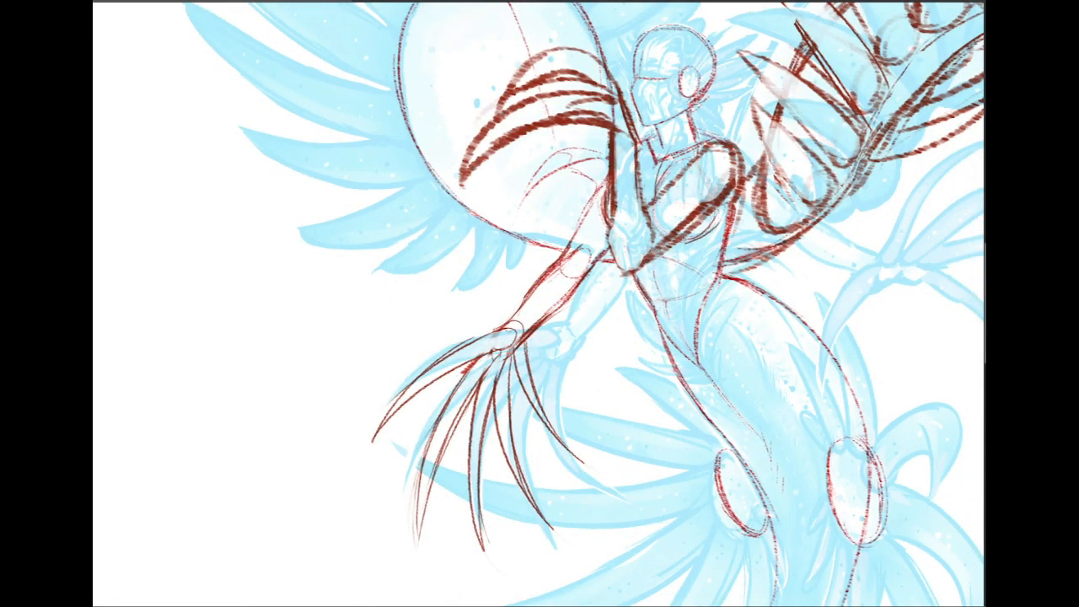
# - Draw a long pointed fin rising from the top of the viewer's-right hip oval
pyautogui.scroll(-5, 538, 304)
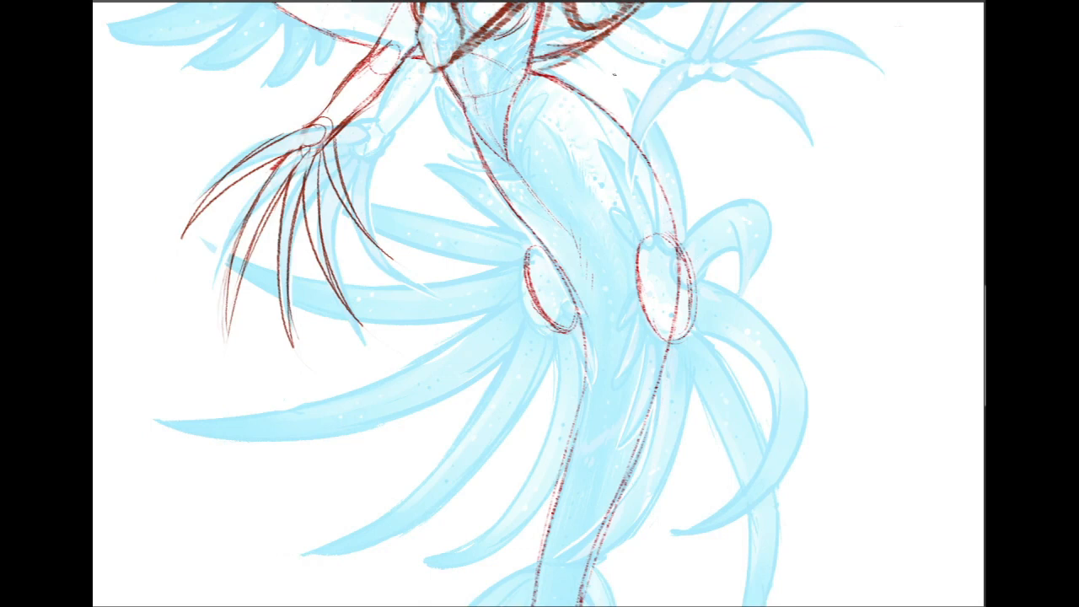
pyautogui.moveTo(616, 76); pyautogui.dragTo(660, 251)
pyautogui.moveTo(618, 74)
pyautogui.mouseDown()
pyautogui.moveTo(661, 124)
pyautogui.moveTo(677, 246)
pyautogui.mouseUp()
pyautogui.moveTo(663, 131)
pyautogui.mouseDown()
pyautogui.moveTo(688, 264)
pyautogui.moveTo(684, 199)
pyautogui.moveTo(687, 263)
pyautogui.moveTo(676, 256)
pyautogui.mouseUp()
pyautogui.hotkey('ctrl', 'z')
pyautogui.moveTo(649, 179); pyautogui.dragTo(653, 252)
pyautogui.hotkey('ctrl', 'z')
# - Draw two shorter pointed fins beside the long hip fin, and add a small base oval inside the viewer's-right hip oval
pyautogui.moveTo(583, 127); pyautogui.dragTo(651, 209)
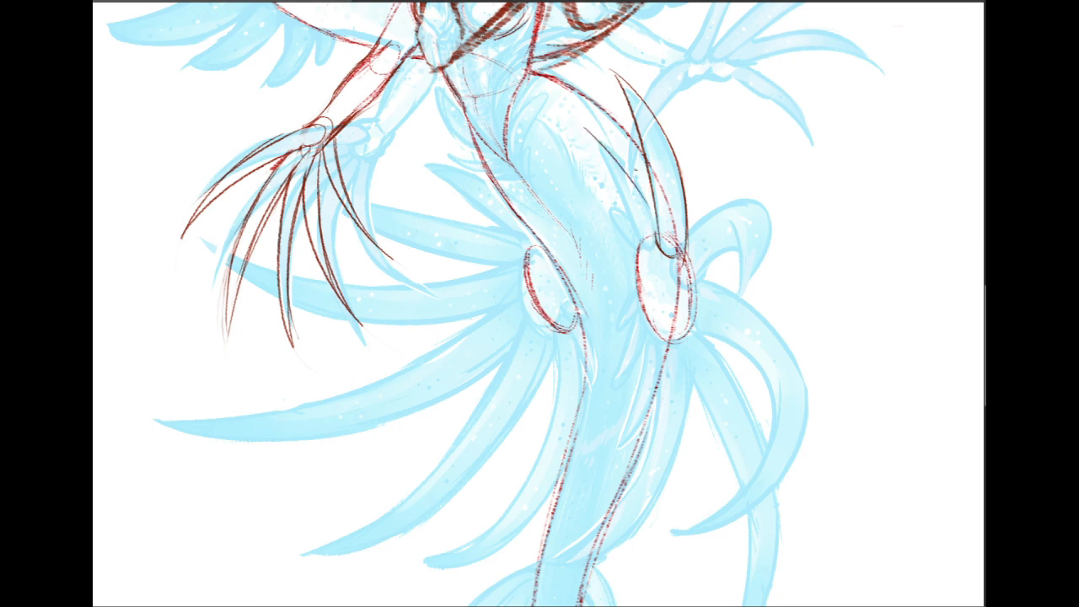
pyautogui.hotkey('ctrl', 'z')
pyautogui.moveTo(584, 128); pyautogui.dragTo(656, 221)
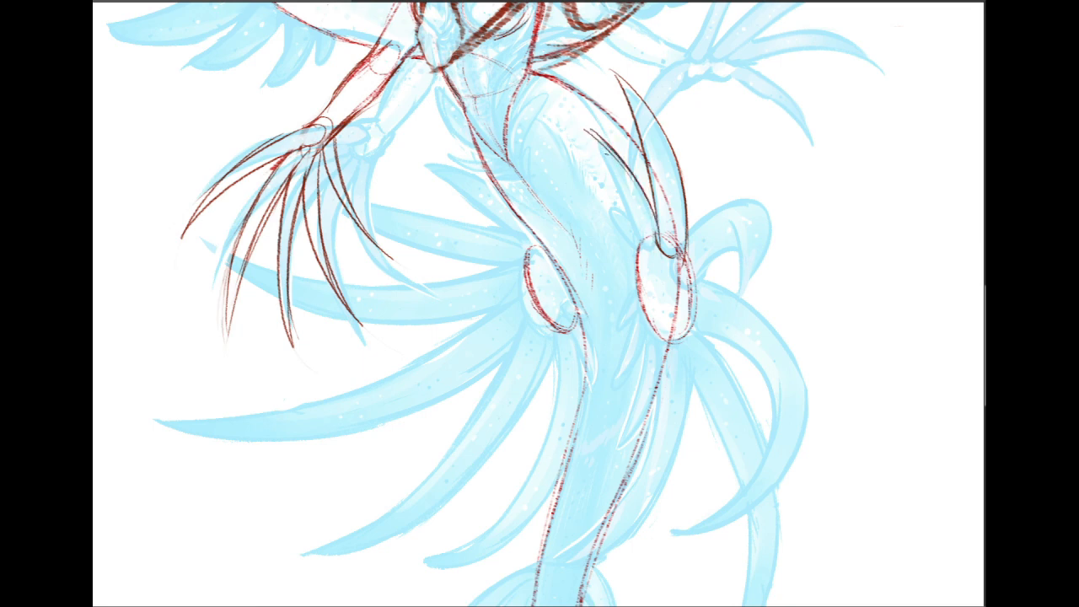
pyautogui.moveTo(595, 142); pyautogui.dragTo(650, 252)
pyautogui.moveTo(605, 192)
pyautogui.mouseDown()
pyautogui.moveTo(639, 231)
pyautogui.moveTo(635, 252)
pyautogui.moveTo(679, 257)
pyautogui.moveTo(683, 290)
pyautogui.mouseUp()
# - Draw a narrow pointed fin hanging from the lower end of the viewer's-left hip oval
pyautogui.scroll(-4, 540, 304)
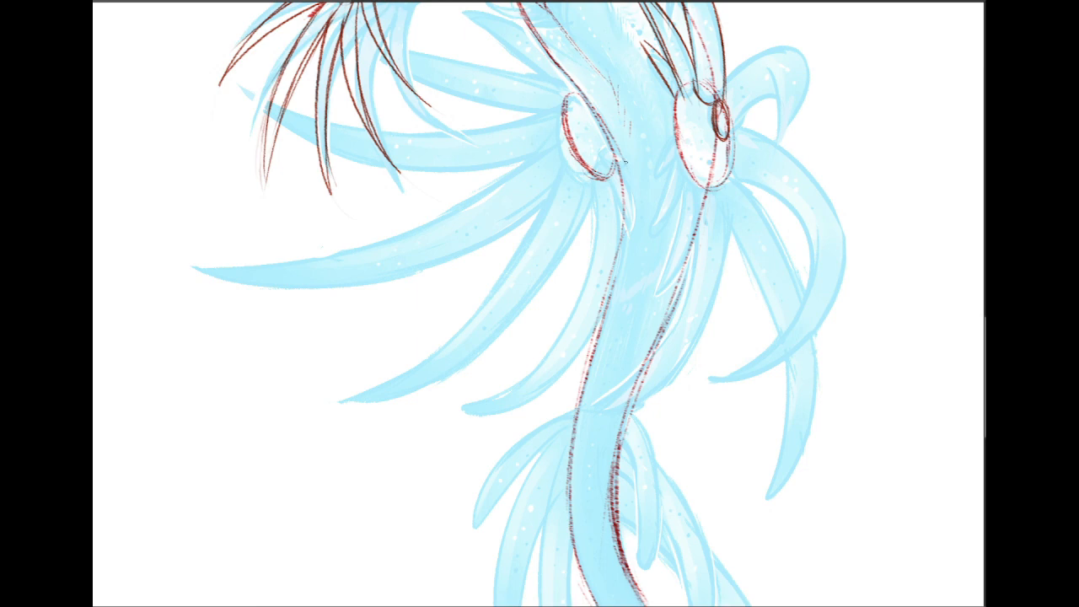
pyautogui.moveTo(612, 151)
pyautogui.mouseDown()
pyautogui.moveTo(622, 178)
pyautogui.moveTo(595, 280)
pyautogui.mouseUp()
pyautogui.hotkey('ctrl', 'z')
pyautogui.moveTo(608, 236); pyautogui.dragTo(606, 304)
pyautogui.moveTo(607, 177); pyautogui.dragTo(620, 302)
# - Add short marks down the middle of the tail, and draw a second overlapping fin with small base ovals at the viewer's-left hip oval
pyautogui.moveTo(648, 122); pyautogui.dragTo(655, 140)
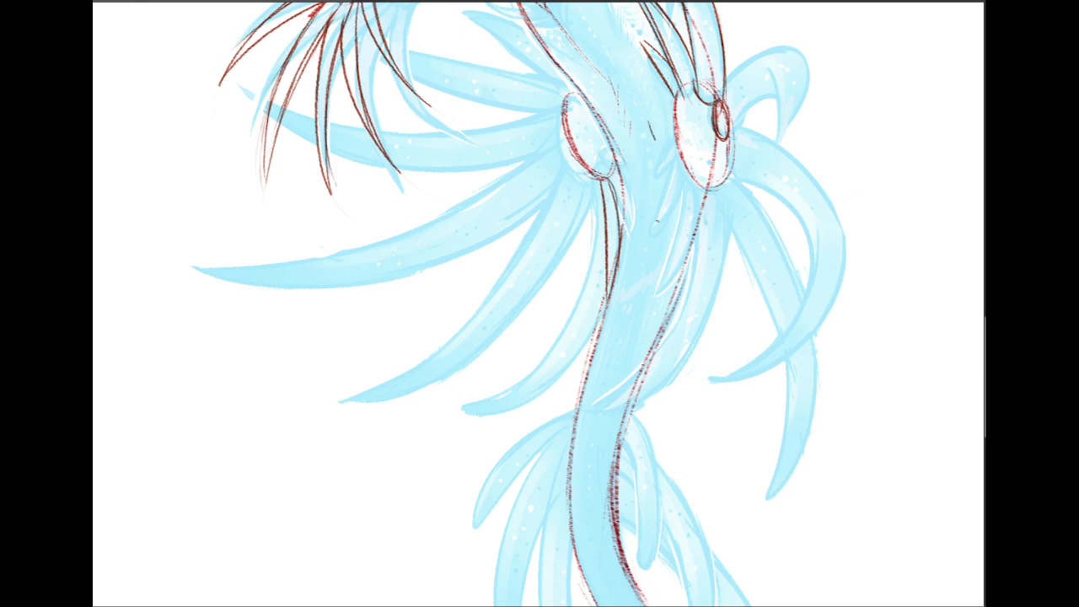
pyautogui.moveTo(653, 220); pyautogui.dragTo(649, 232)
pyautogui.moveTo(663, 280); pyautogui.dragTo(660, 295)
pyautogui.moveTo(609, 181); pyautogui.dragTo(618, 262)
pyautogui.moveTo(614, 167)
pyautogui.mouseDown()
pyautogui.moveTo(629, 223)
pyautogui.moveTo(603, 177)
pyautogui.moveTo(607, 147)
pyautogui.moveTo(627, 173)
pyautogui.mouseUp()
pyautogui.moveTo(620, 266); pyautogui.dragTo(615, 290)
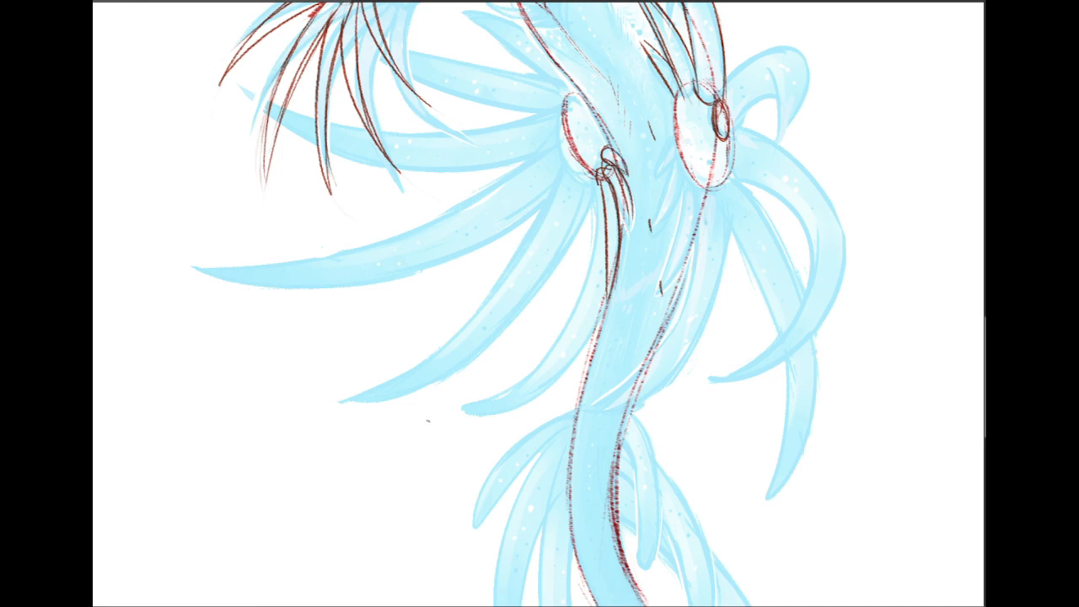
pyautogui.scroll(-5, 540, 304)
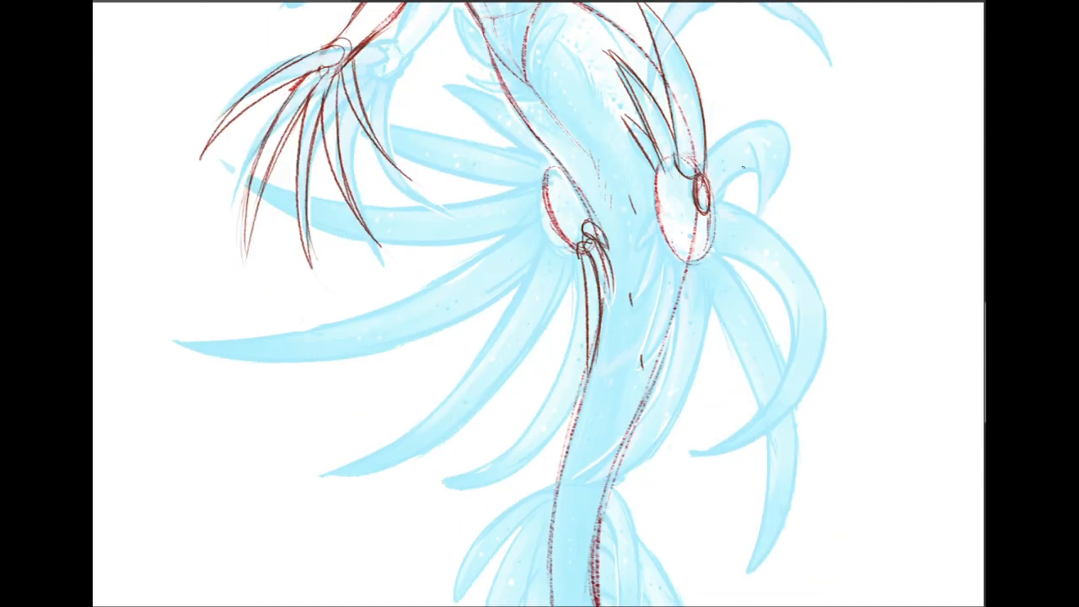
# - Draw the two edges of a curved fin arching up and outward from the small base oval on the viewer's-right hip
pyautogui.moveTo(727, 108)
pyautogui.mouseDown()
pyautogui.moveTo(733, 549)
pyautogui.moveTo(736, 511)
pyautogui.mouseUp()
pyautogui.hotkey('ctrl', 'z')
pyautogui.moveTo(705, 181); pyautogui.dragTo(831, 60)
pyautogui.hotkey('ctrl', 'z')
pyautogui.moveTo(703, 177); pyautogui.dragTo(786, 62)
pyautogui.hotkey('ctrl', 'z')
pyautogui.moveTo(705, 179)
pyautogui.mouseDown()
pyautogui.moveTo(788, 74)
pyautogui.moveTo(814, 88)
pyautogui.mouseUp()
pyautogui.moveTo(710, 200)
pyautogui.mouseDown()
pyautogui.moveTo(785, 110)
pyautogui.moveTo(832, 81)
pyautogui.mouseUp()
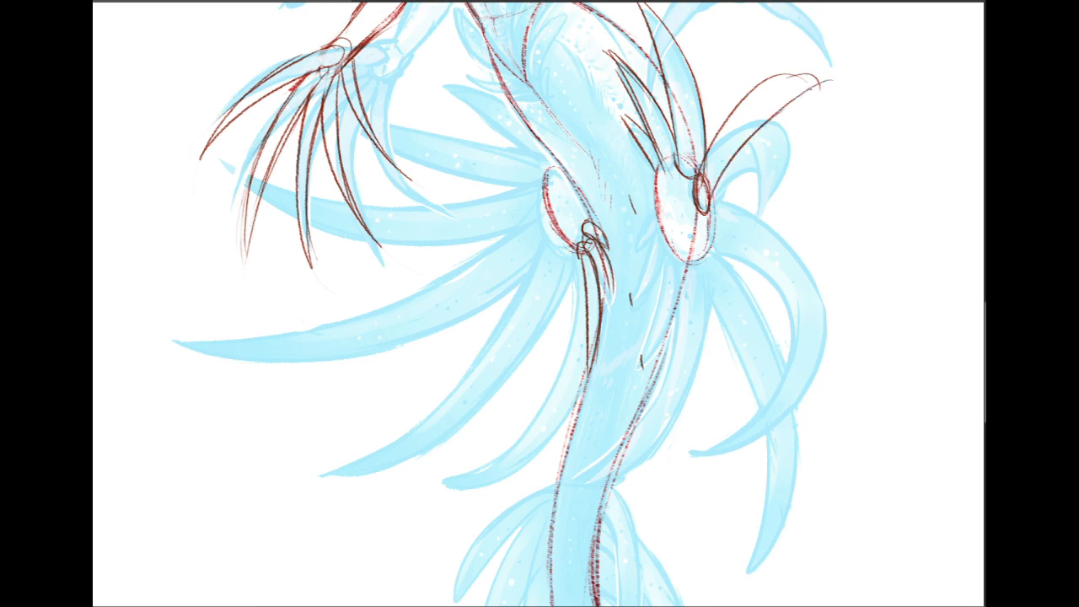
pyautogui.moveTo(707, 146); pyautogui.dragTo(809, 78)
pyautogui.moveTo(701, 195)
pyautogui.mouseDown()
pyautogui.moveTo(717, 111)
pyautogui.moveTo(807, 52)
pyautogui.mouseUp()
pyautogui.hotkey('ctrl', 'z')
# - Draw the upper edge of another fin curving outward and down from the viewer's-right hip base oval
pyautogui.moveTo(710, 200); pyautogui.dragTo(830, 333)
pyautogui.hotkey('ctrl', 'z')
pyautogui.moveTo(710, 202); pyautogui.dragTo(818, 266)
pyautogui.moveTo(794, 90); pyautogui.dragTo(727, 239)
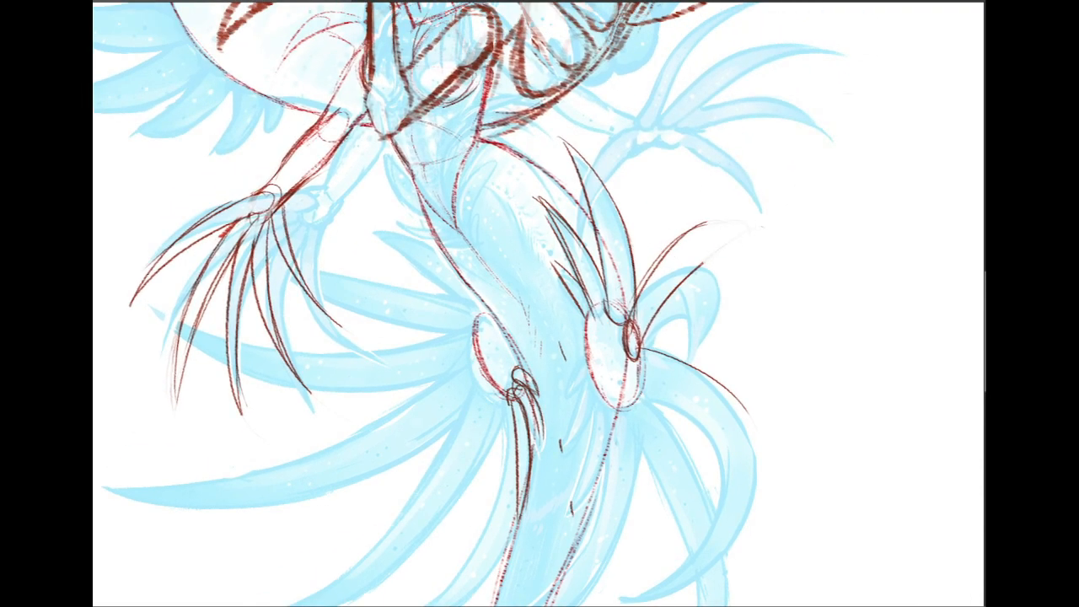
# - Draw a small fin base oval on the lower tail's viewer's-right edge and a long curved guide line across the tail fins
pyautogui.moveTo(234, 602)
pyautogui.mouseDown()
pyautogui.moveTo(233, 297)
pyautogui.moveTo(246, 172)
pyautogui.mouseUp()
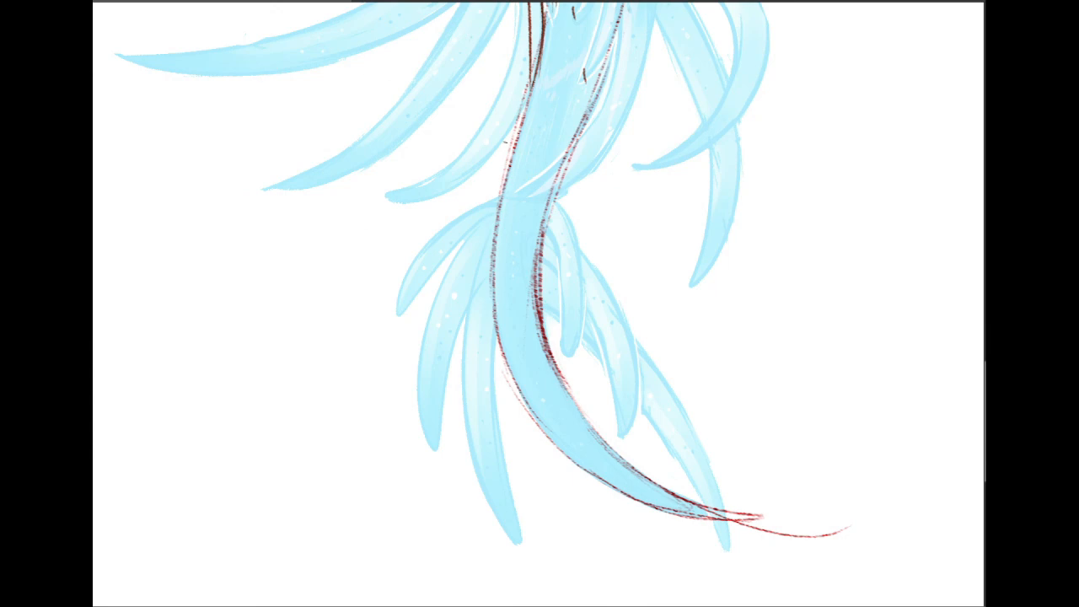
pyautogui.moveTo(547, 201)
pyautogui.mouseDown()
pyautogui.moveTo(535, 229)
pyautogui.moveTo(565, 286)
pyautogui.mouseUp()
pyautogui.moveTo(543, 235); pyautogui.dragTo(570, 349)
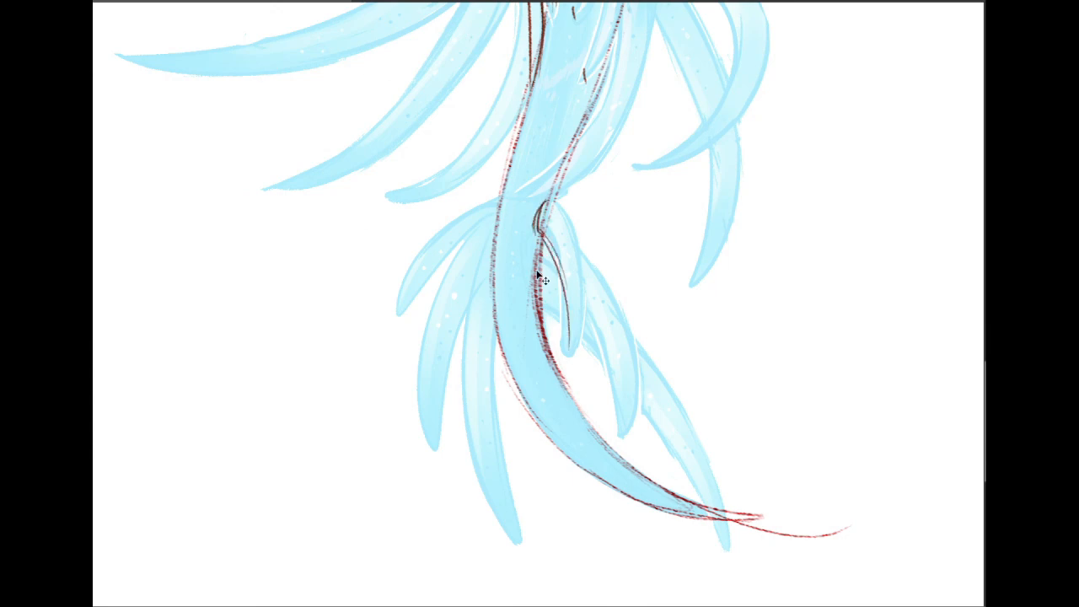
pyautogui.hotkey('ctrl', 'z')
pyautogui.moveTo(381, 310); pyautogui.dragTo(638, 345)
pyautogui.hotkey('ctrl', 'z')
pyautogui.moveTo(389, 309); pyautogui.dragTo(665, 347)
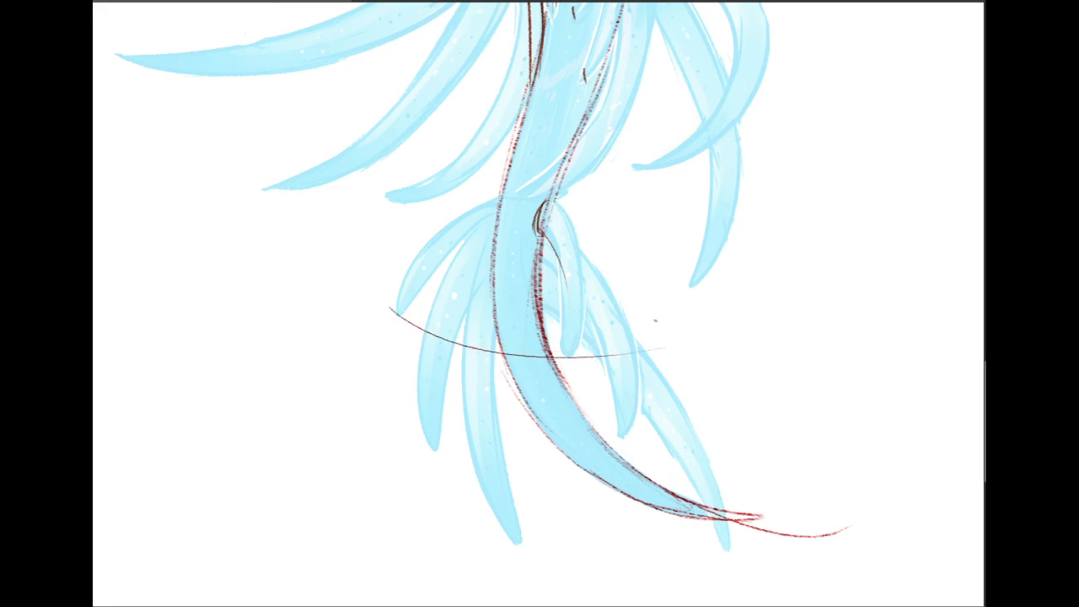
# - Draw a short guide line across the tail fins' base and a pointed fin hanging from the small oval to the curved guide
pyautogui.moveTo(487, 194)
pyautogui.mouseDown()
pyautogui.moveTo(592, 210)
pyautogui.moveTo(576, 397)
pyautogui.mouseUp()
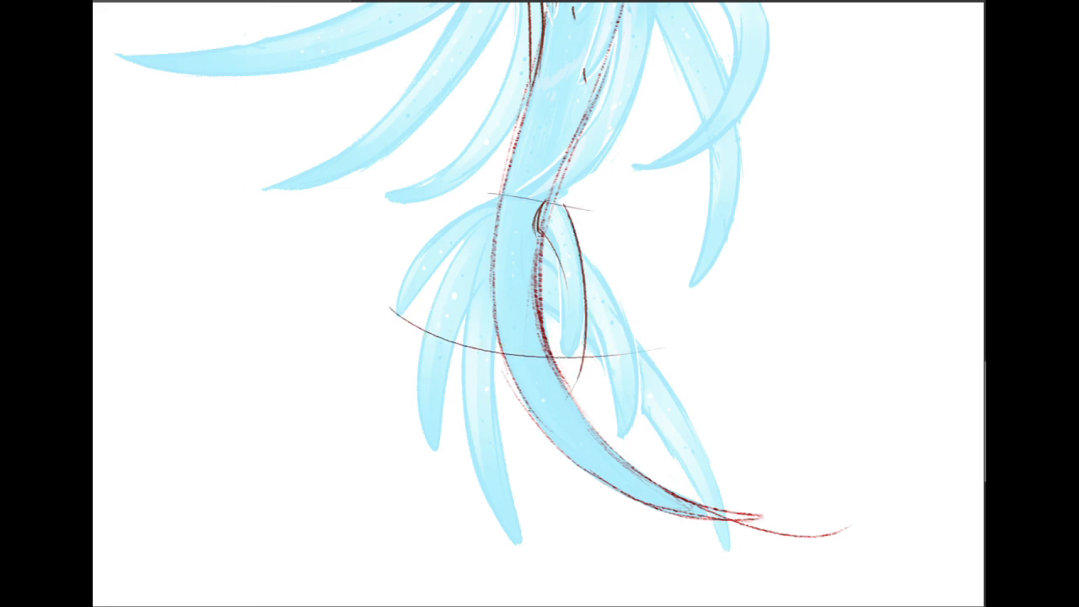
pyautogui.hotkey('ctrl', 'z')
pyautogui.moveTo(544, 201)
pyautogui.mouseDown()
pyautogui.moveTo(585, 307)
pyautogui.moveTo(572, 371)
pyautogui.mouseUp()
pyautogui.moveTo(540, 224); pyautogui.dragTo(568, 371)
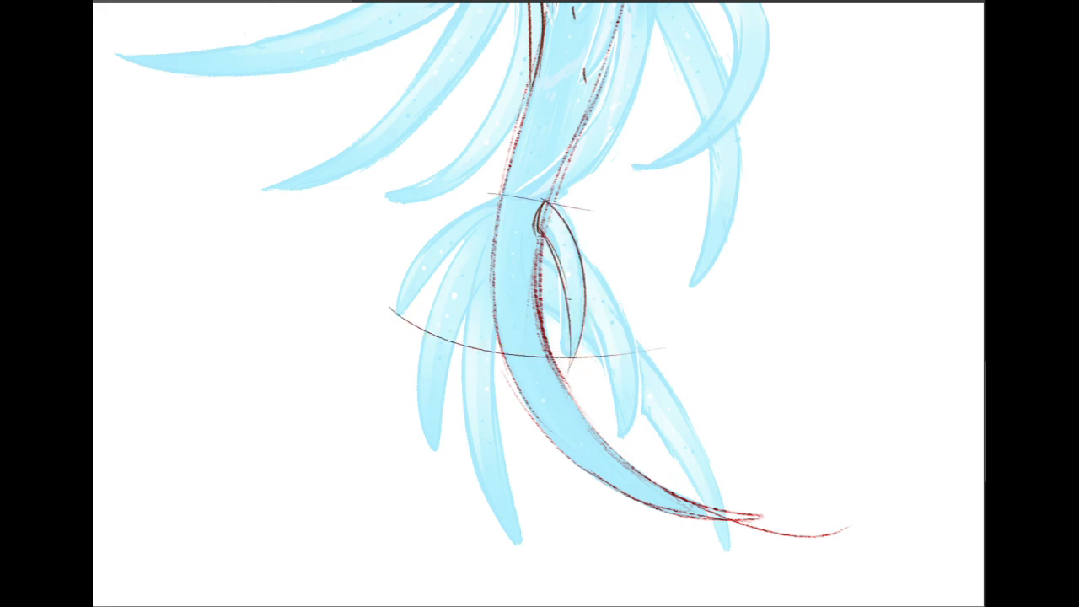
pyautogui.moveTo(557, 267); pyautogui.dragTo(565, 371)
pyautogui.hotkey('ctrl', 'z')
pyautogui.moveTo(558, 287); pyautogui.dragTo(568, 371)
pyautogui.moveTo(566, 314)
pyautogui.mouseDown()
pyautogui.moveTo(568, 360)
pyautogui.moveTo(584, 309)
pyautogui.mouseUp()
pyautogui.hotkey('ctrl', 'z')
# - Draw a second curved guide line across the tail fins, below the first one
pyautogui.moveTo(418, 436); pyautogui.dragTo(626, 447)
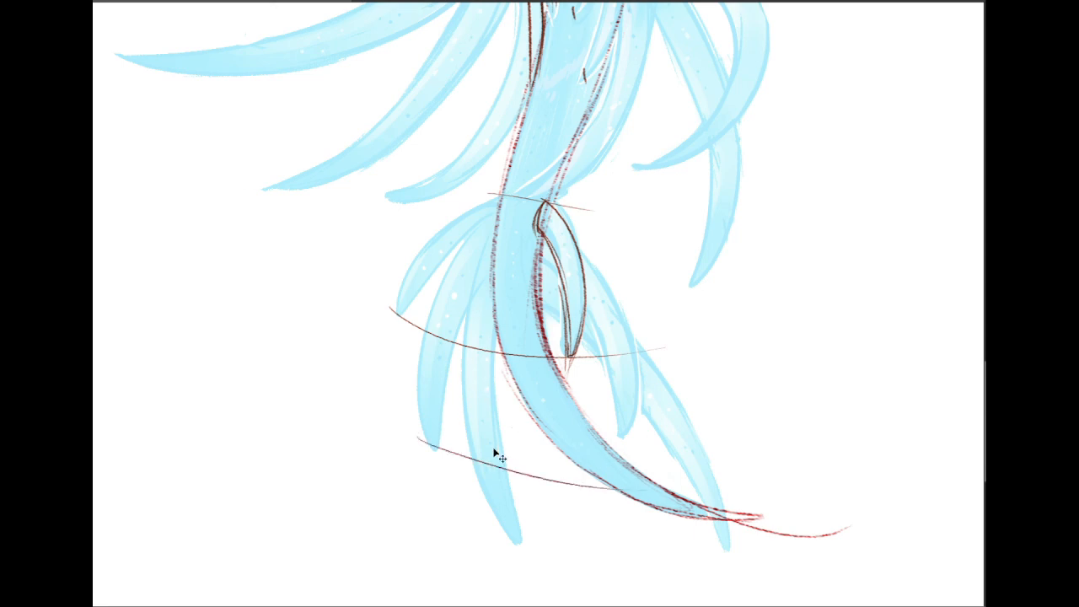
pyautogui.hotkey('ctrl', 'z')
pyautogui.moveTo(398, 419); pyautogui.dragTo(657, 430)
pyautogui.hotkey('ctrl', 'z')
pyautogui.moveTo(409, 416); pyautogui.dragTo(638, 444)
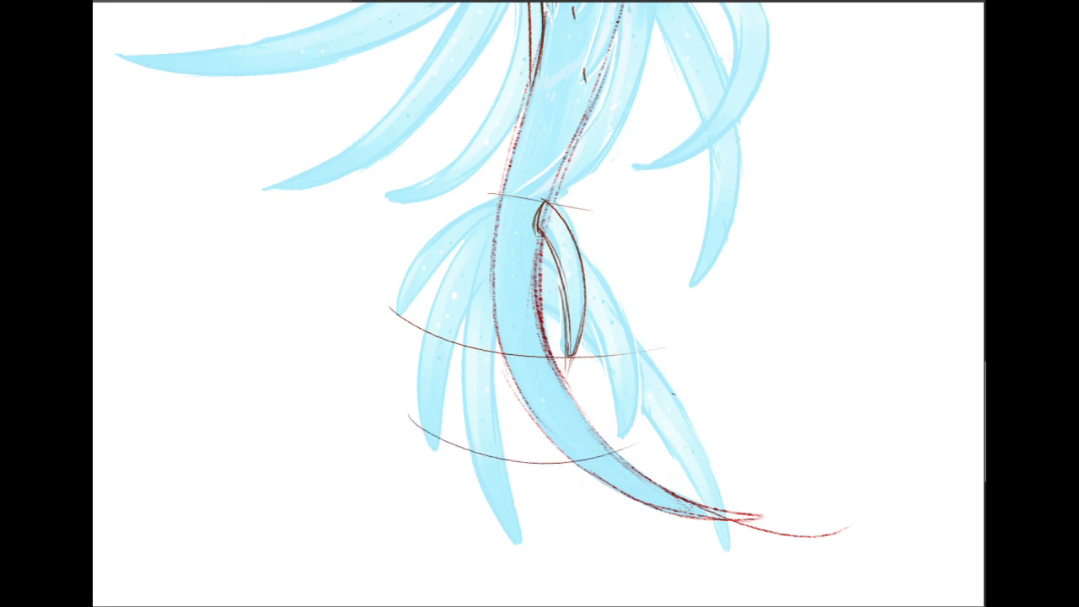
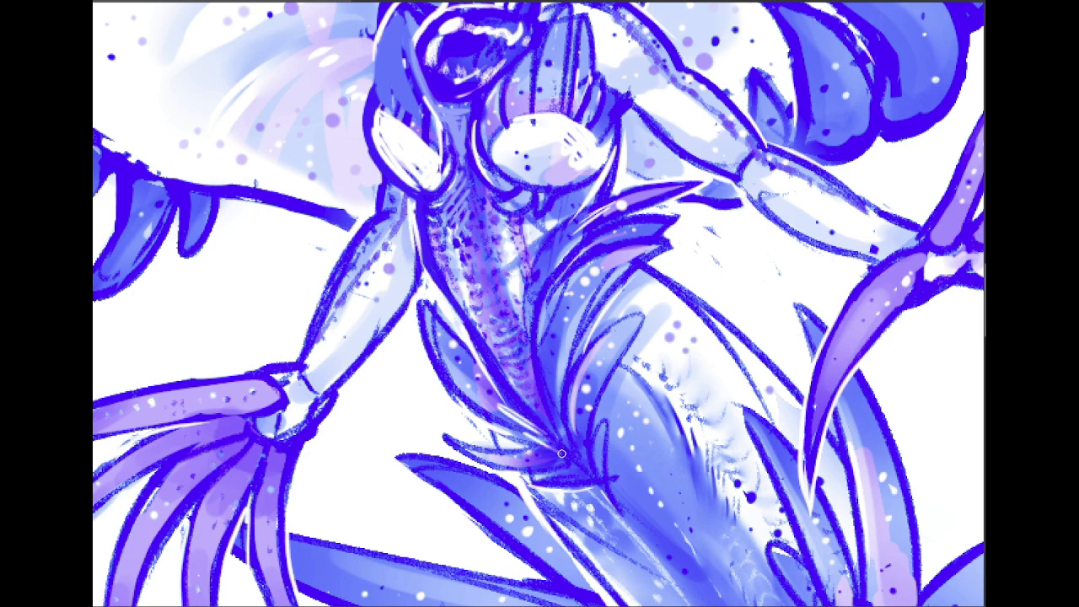
# - Paint blue over the small fins at the torso's lower point and on the viewer's-right side of the waist
pyautogui.moveTo(710, 369); pyautogui.dragTo(659, 293)
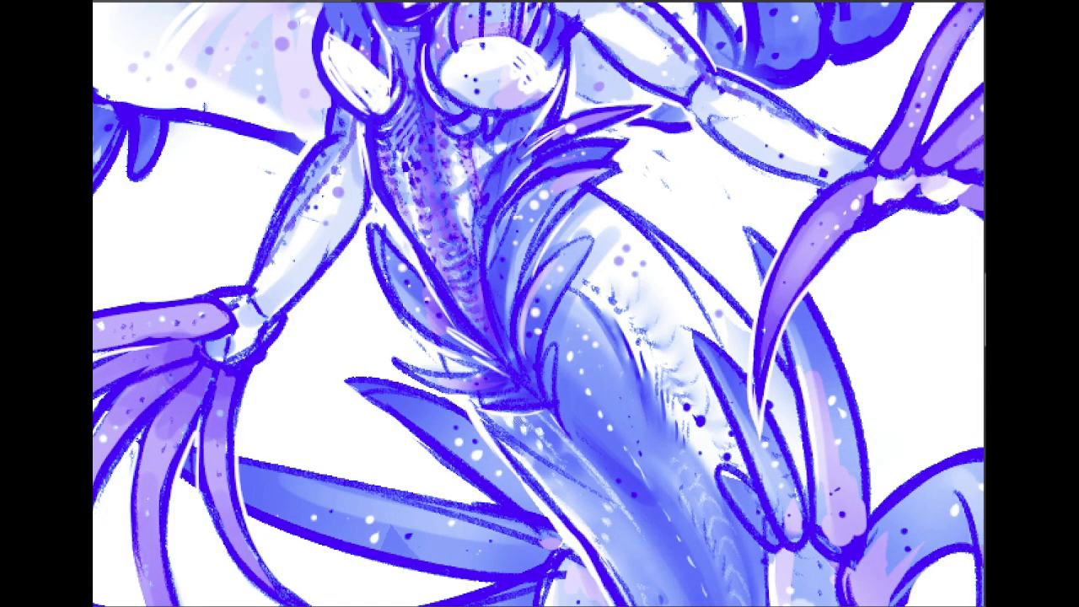
pyautogui.moveTo(519, 406)
pyautogui.mouseDown()
pyautogui.moveTo(557, 423)
pyautogui.moveTo(510, 417)
pyautogui.moveTo(540, 426)
pyautogui.moveTo(511, 432)
pyautogui.mouseUp()
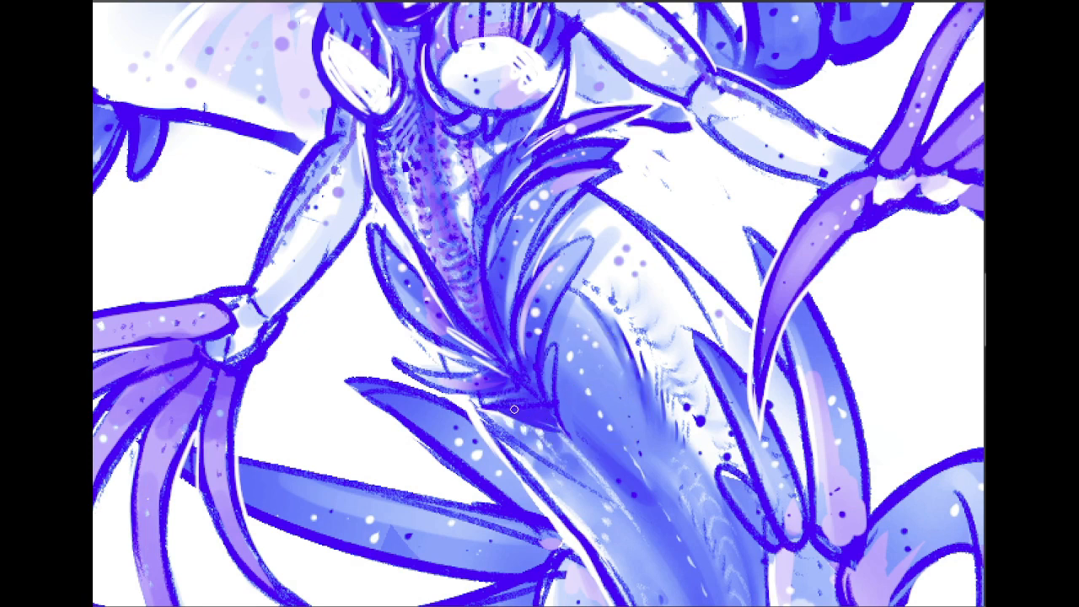
pyautogui.moveTo(486, 400)
pyautogui.mouseDown()
pyautogui.moveTo(534, 402)
pyautogui.moveTo(554, 347)
pyautogui.mouseUp()
pyautogui.moveTo(581, 256); pyautogui.dragTo(544, 245)
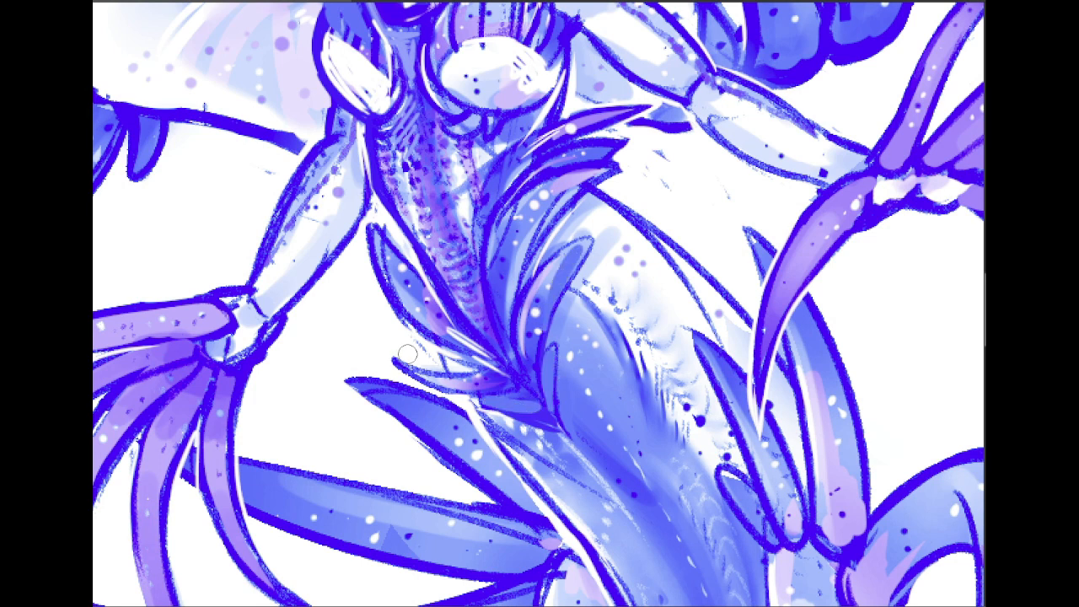
# - Paint the small waist fins on the viewer's-left side solid blue with rounder tips, and undo the stroke that lengthens the lowest one
pyautogui.moveTo(392, 349)
pyautogui.mouseDown()
pyautogui.moveTo(468, 366)
pyautogui.moveTo(489, 390)
pyautogui.mouseUp()
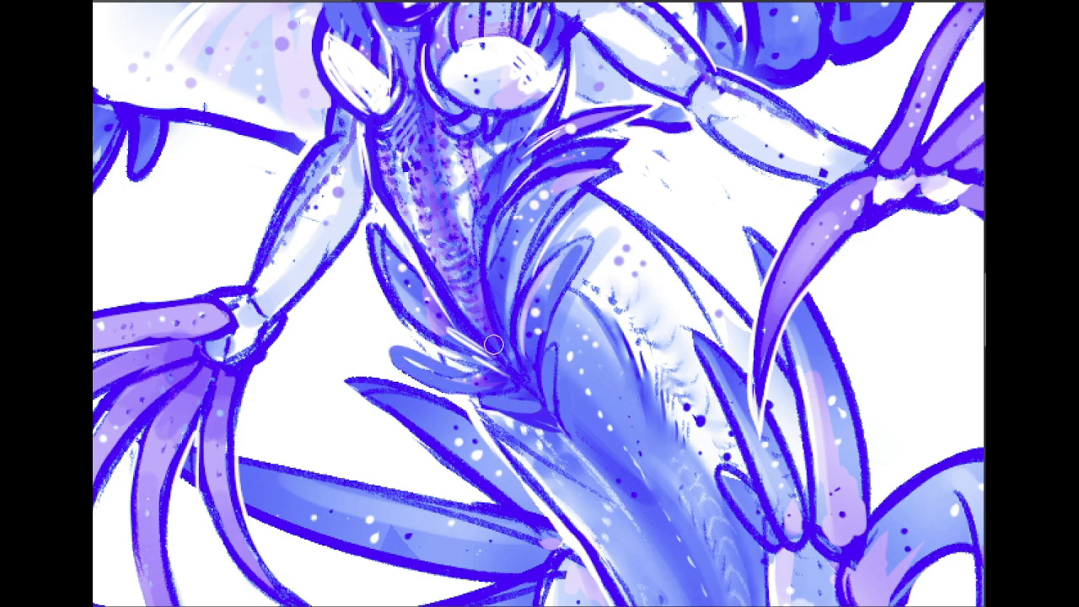
pyautogui.moveTo(382, 253)
pyautogui.mouseDown()
pyautogui.moveTo(423, 323)
pyautogui.moveTo(488, 370)
pyautogui.mouseUp()
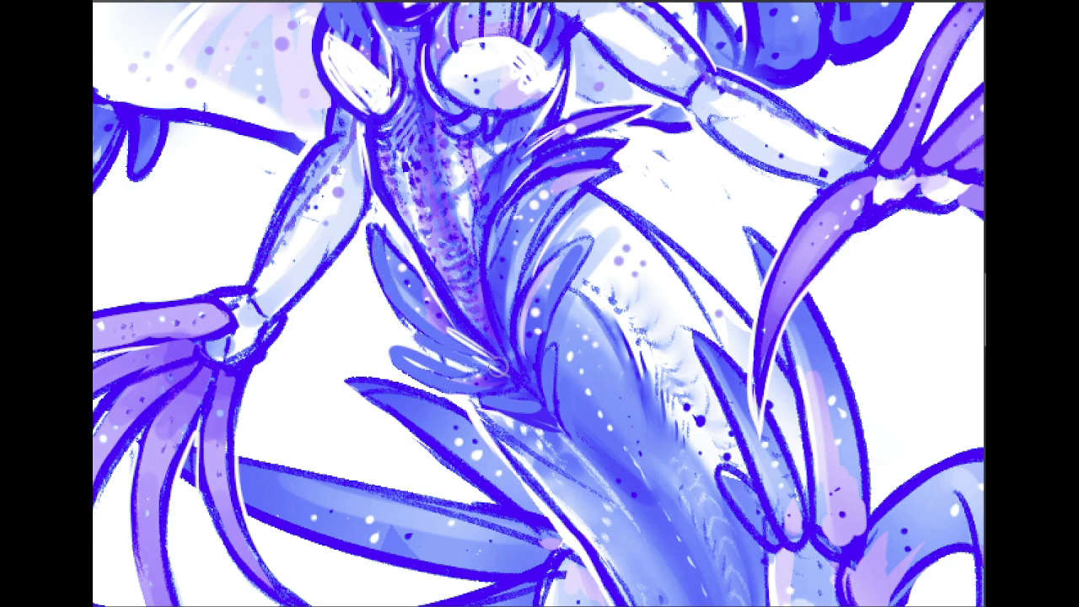
pyautogui.scroll(-3, 877, 362)
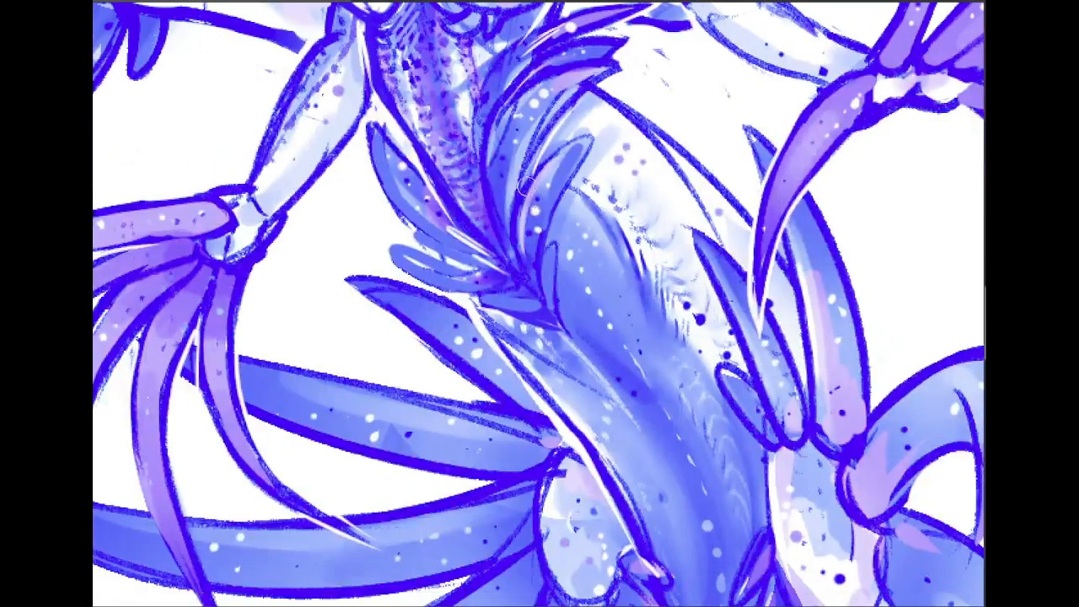
pyautogui.moveTo(420, 247); pyautogui.dragTo(371, 229)
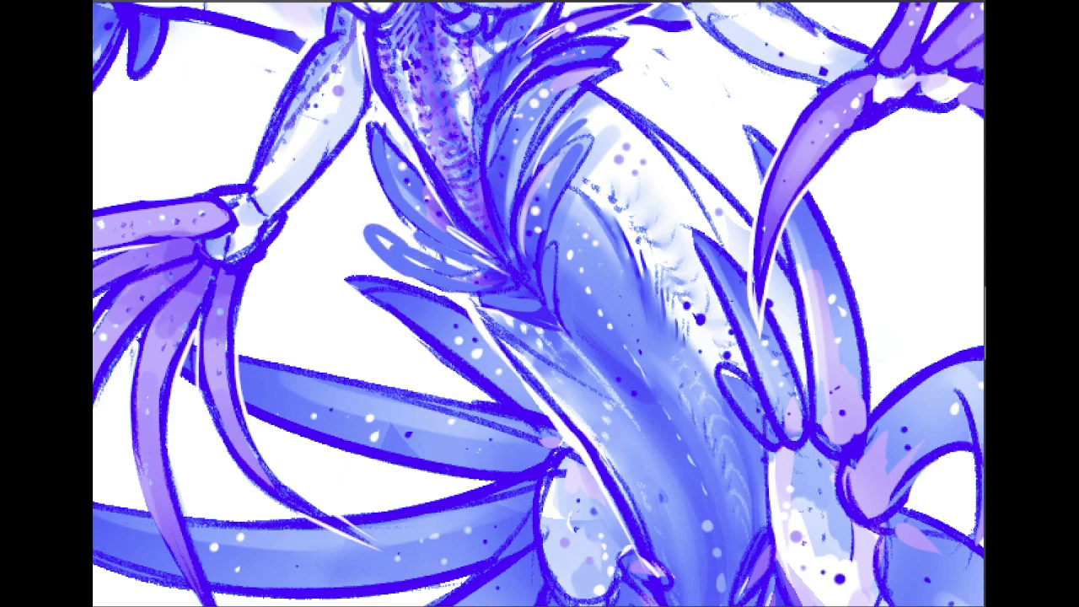
pyautogui.hotkey('ctrl', 'z')
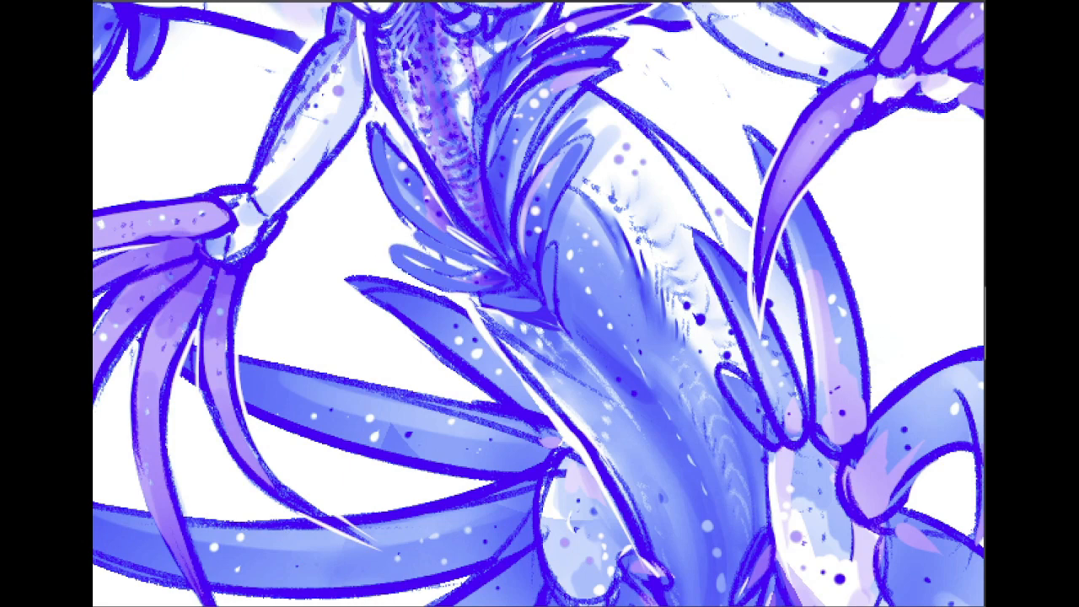
# - Fit the whole illustration in view and toggle the last edit off and on to compare the figure
pyautogui.moveTo(651, 156); pyautogui.dragTo(516, 324)
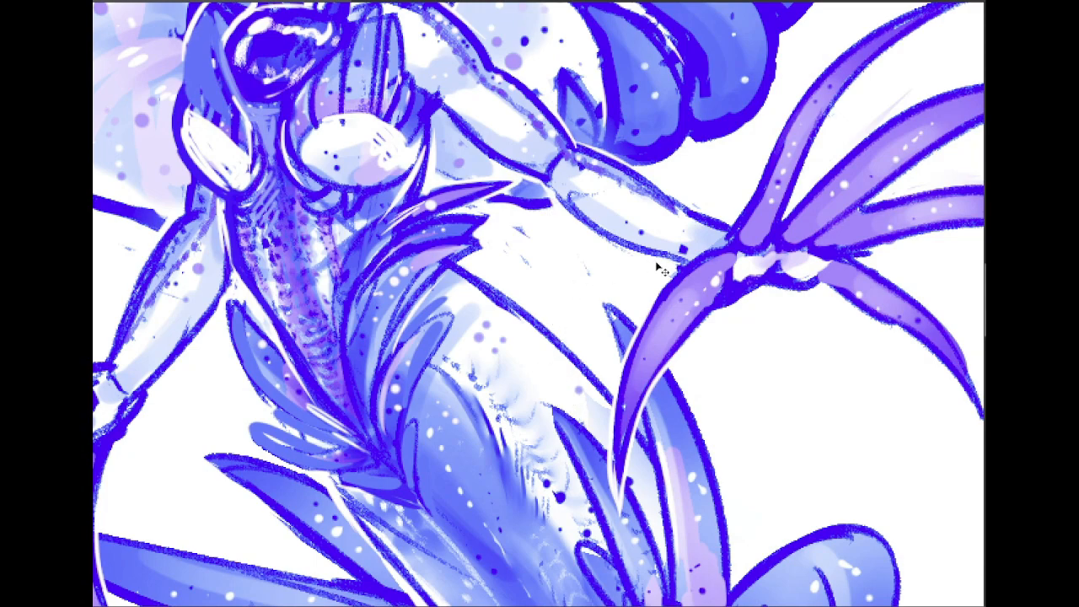
pyautogui.hotkey('ctrl', '0')
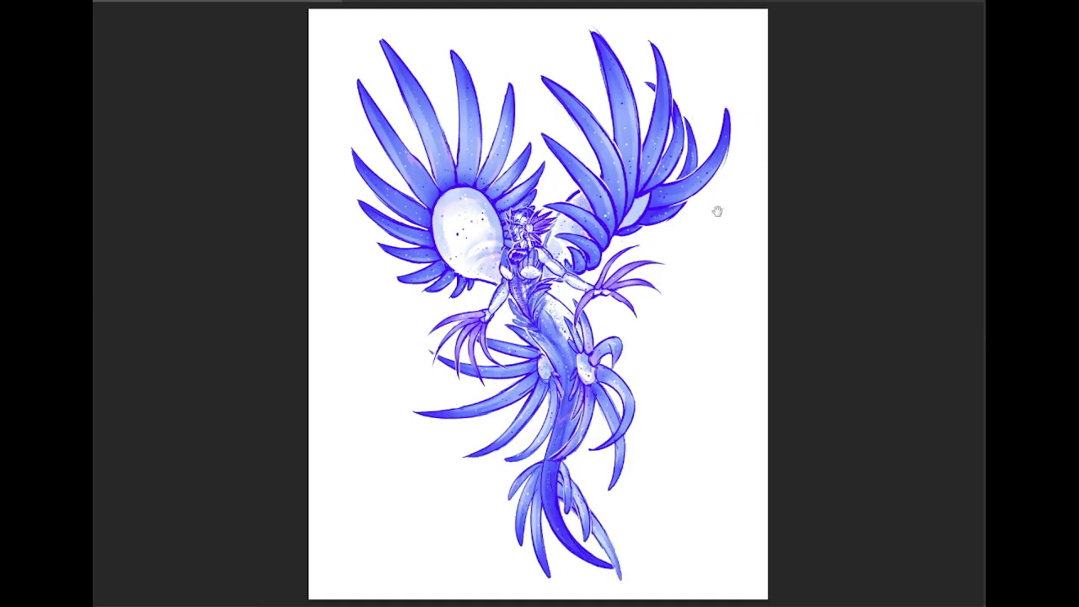
pyautogui.hotkey('ctrl', 'z')
pyautogui.hotkey('ctrl', 'z')
pyautogui.hotkey('ctrl', 'z')
pyautogui.hotkey('ctrl', 'z')
pyautogui.hotkey('ctrl', 'z')
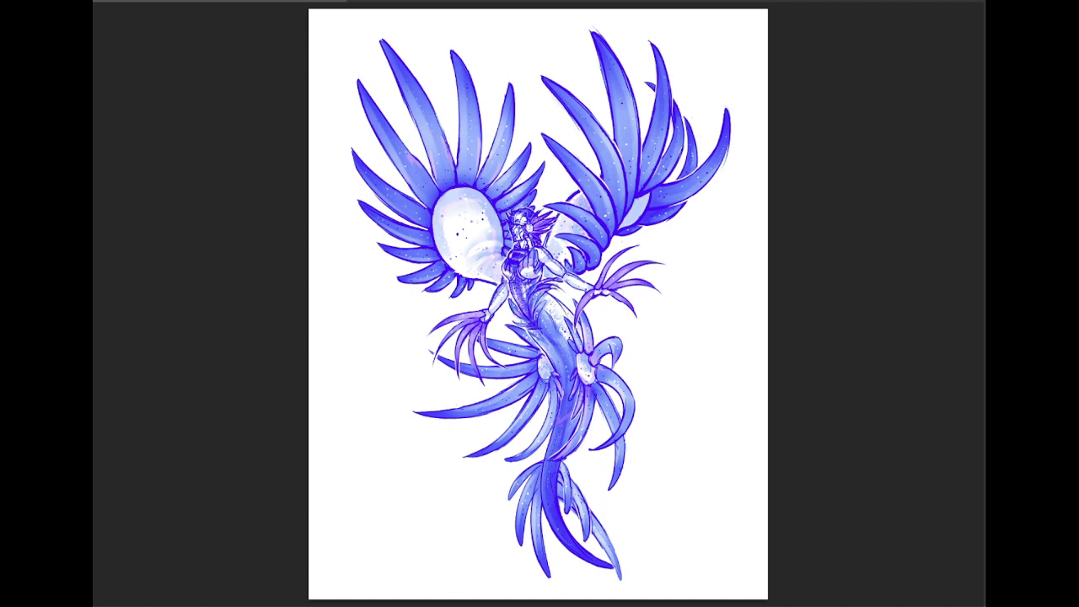
pyautogui.hotkey('ctrl', 'z')
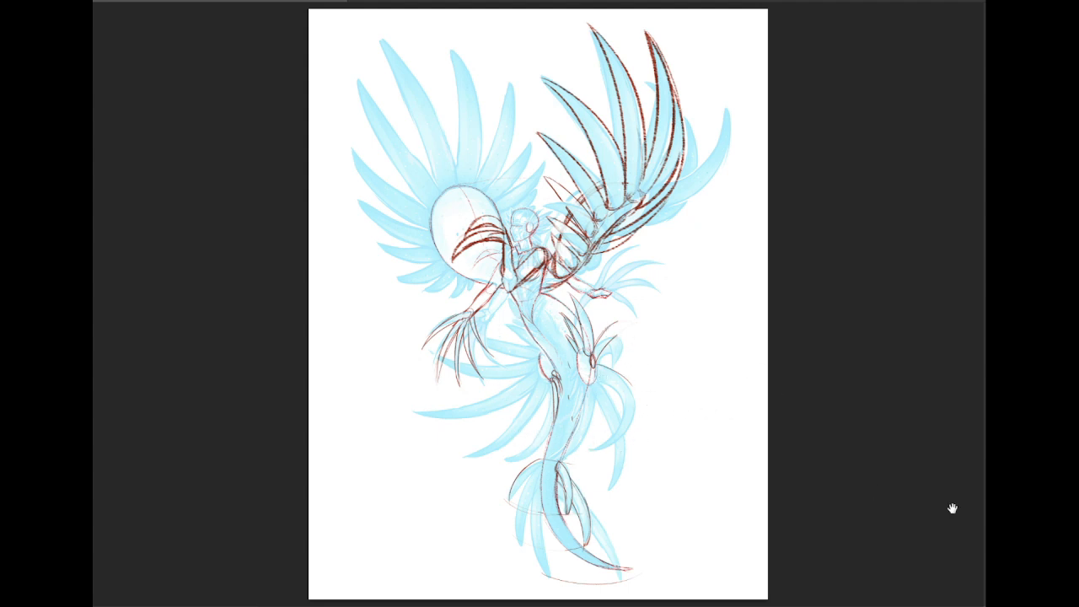
# - Undo the sketched forearm and hand on the figure's viewer's-right side
pyautogui.hotkey('ctrl', '+')
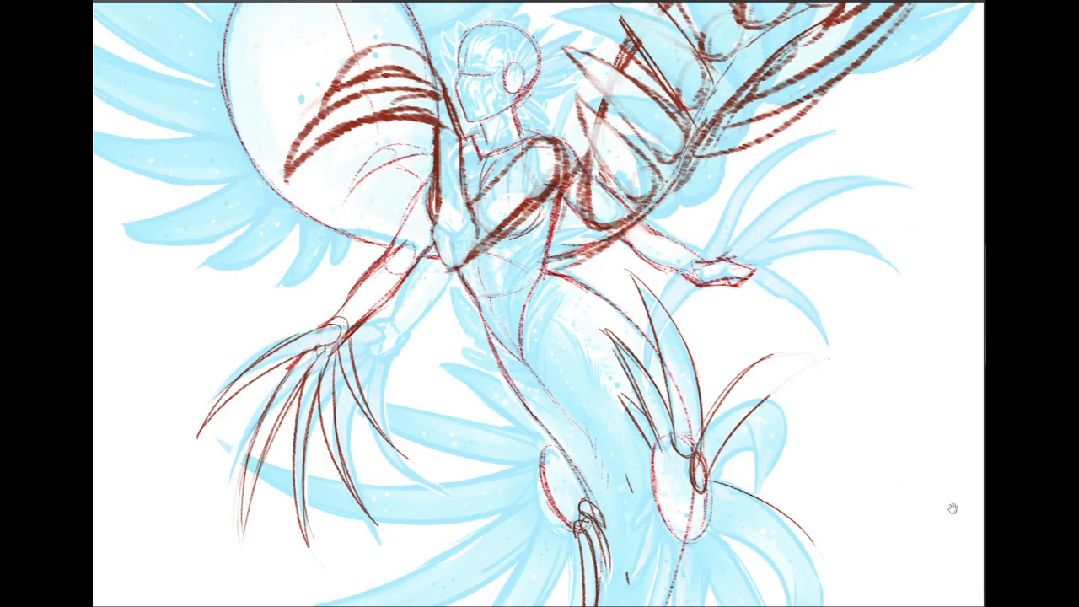
pyautogui.moveTo(759, 405); pyautogui.dragTo(683, 220)
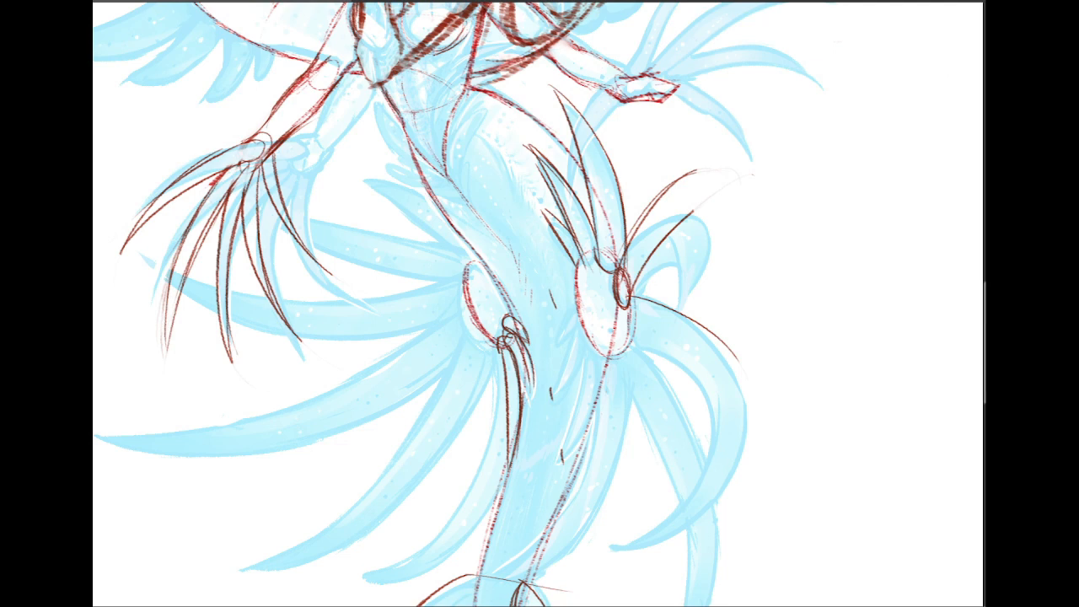
pyautogui.hotkey('ctrl', 'z')
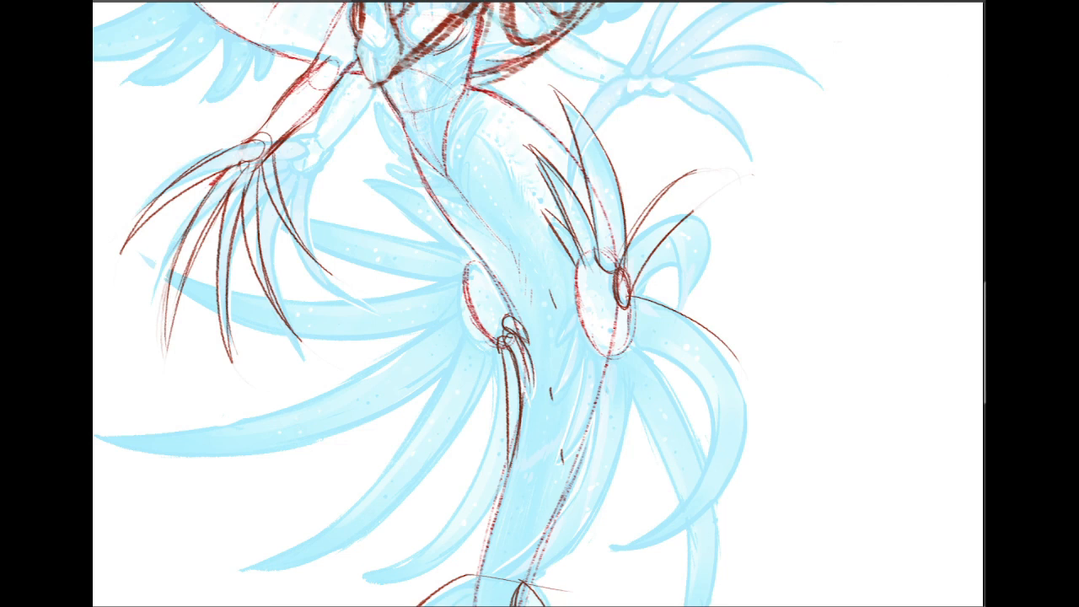
pyautogui.moveTo(844, 354); pyautogui.dragTo(899, 287)
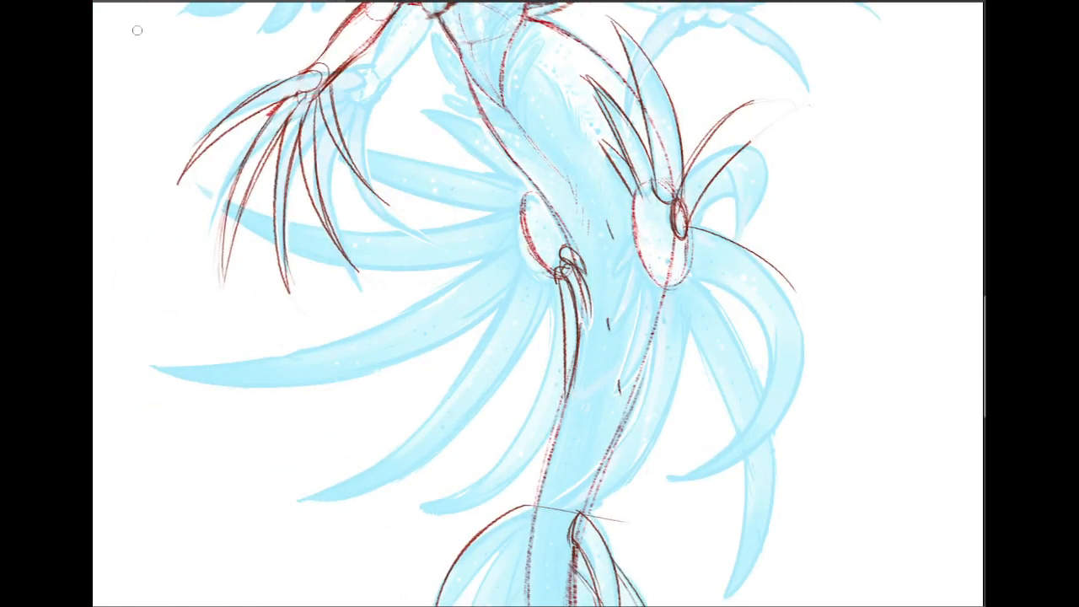
# - Choose a hard round brush preset with 100% hardness and set its size to 50 px
pyautogui.click(95, 2)
pyautogui.click(195, 302)
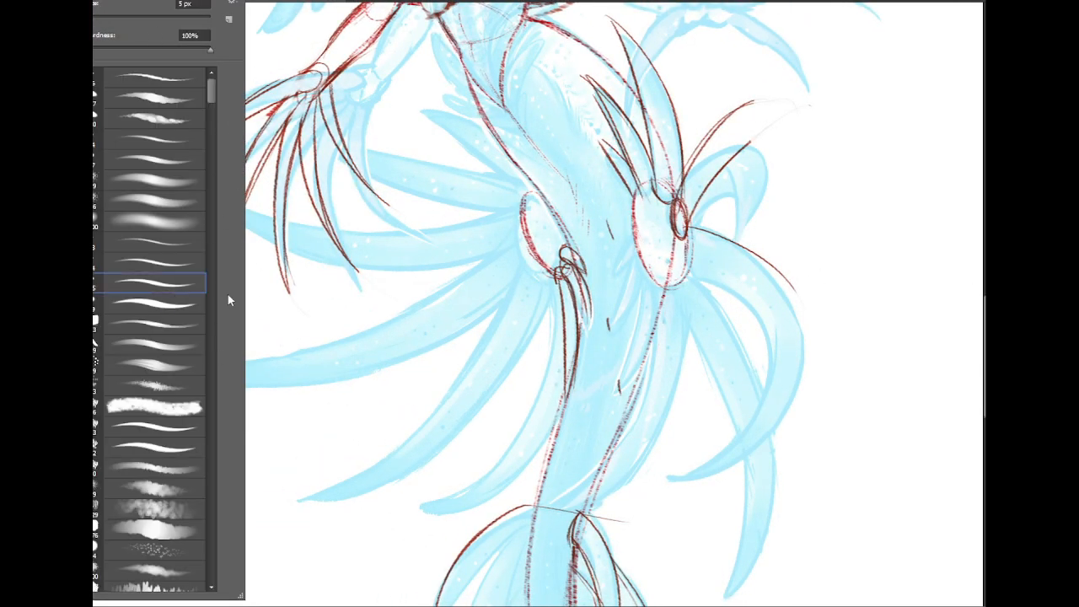
pyautogui.click(438, 328)
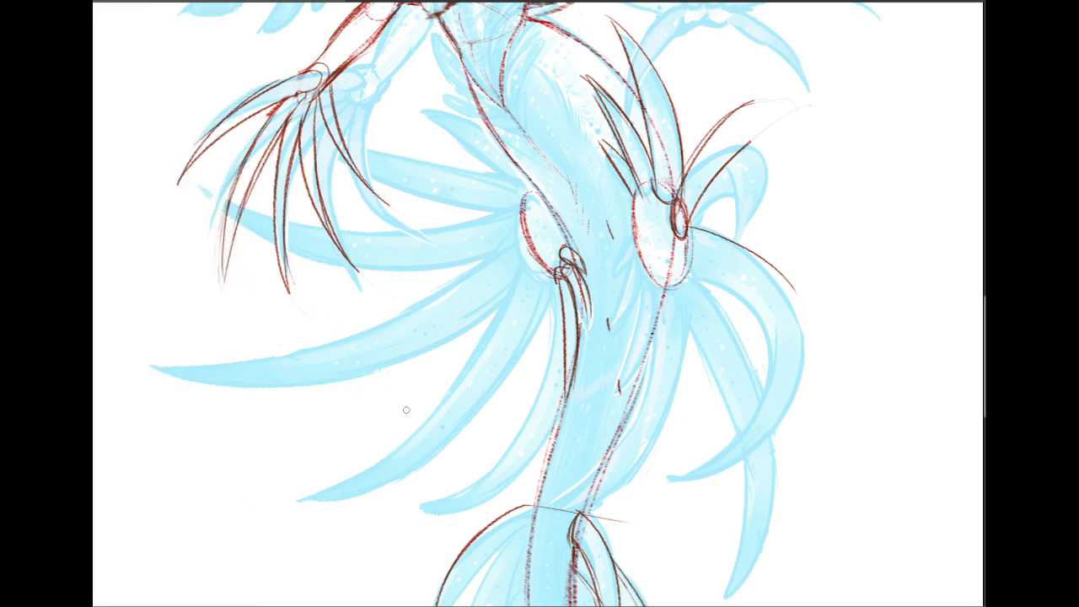
pyautogui.press(']')
pyautogui.press(']')
pyautogui.press(']')
pyautogui.press(']')
pyautogui.press(']')
pyautogui.press(']')
pyautogui.press('[')
pyautogui.press('[')
pyautogui.press('[')
pyautogui.press('[')
# - Set the foreground colour to pink #ff4fae, and change the other, black colour to a muted bluish green
pyautogui.click(561, 213)
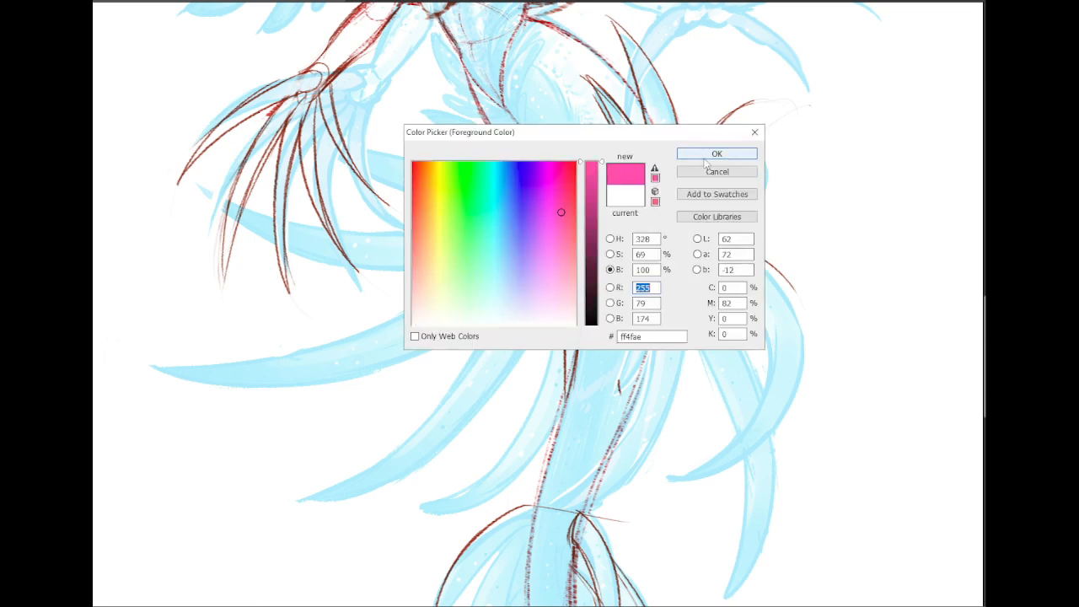
pyautogui.click(708, 155)
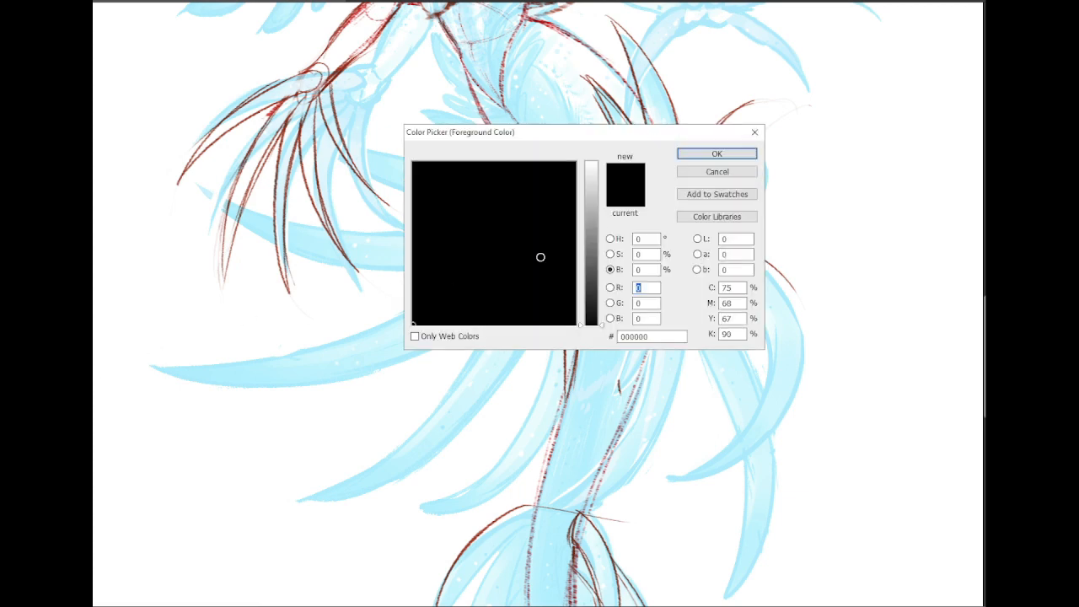
pyautogui.click(591, 217)
pyautogui.moveTo(595, 222); pyautogui.dragTo(594, 207)
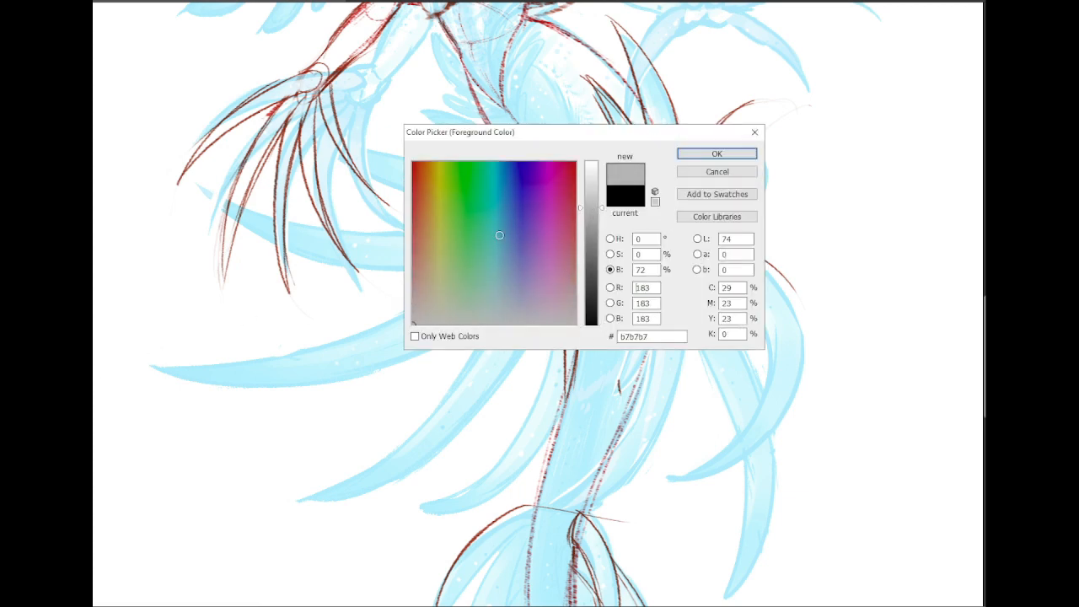
pyautogui.click(549, 245)
pyautogui.click(484, 245)
pyautogui.moveTo(484, 245); pyautogui.dragTo(482, 238)
pyautogui.click(717, 154)
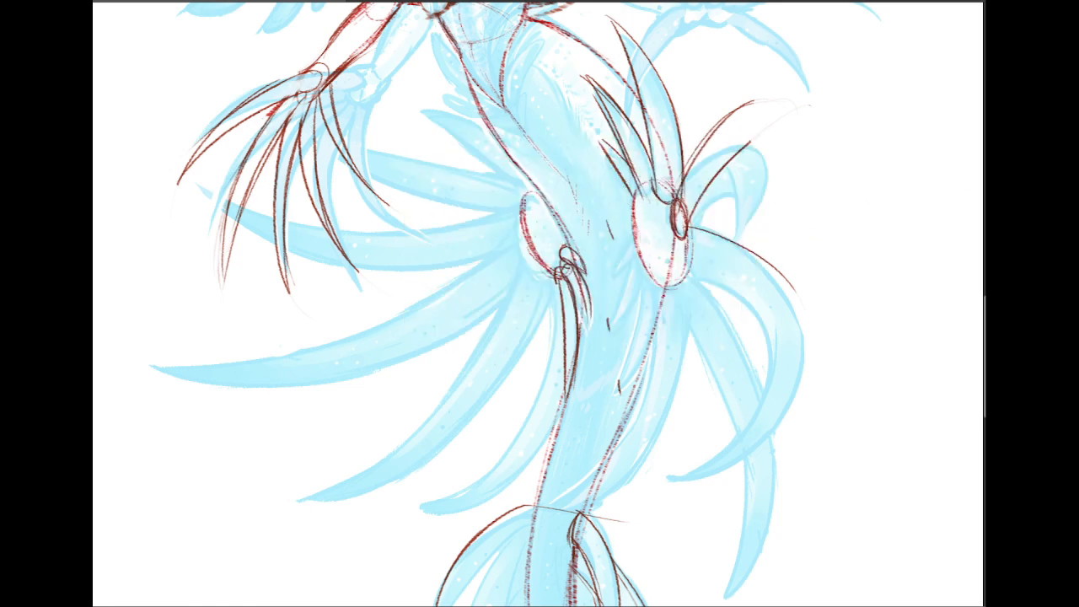
# - Set the brush's Shape Dynamics size control to Fade over 500 steps
pyautogui.press('F5')
pyautogui.moveTo(736, 153)
pyautogui.mouseDown()
pyautogui.moveTo(468, 163)
pyautogui.moveTo(405, 153)
pyautogui.mouseUp()
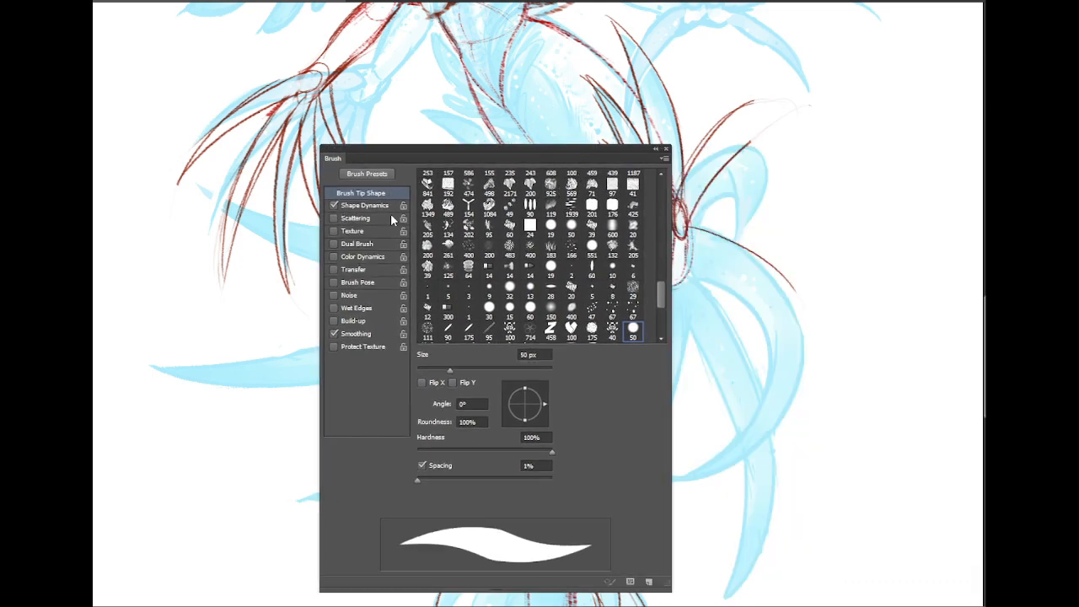
pyautogui.click(371, 205)
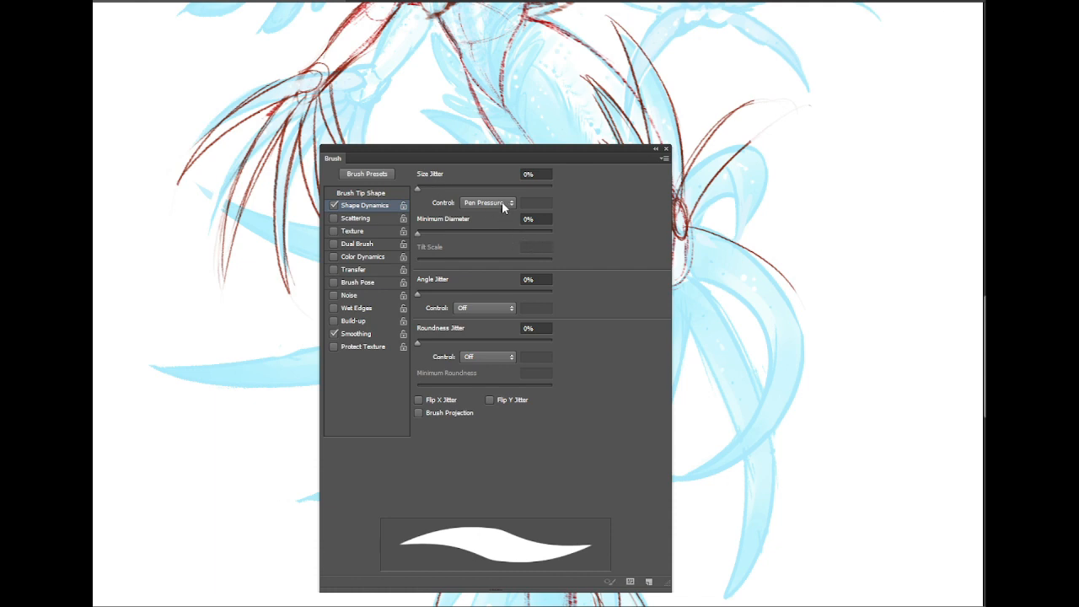
pyautogui.click(505, 204)
pyautogui.click(628, 204)
pyautogui.click(495, 204)
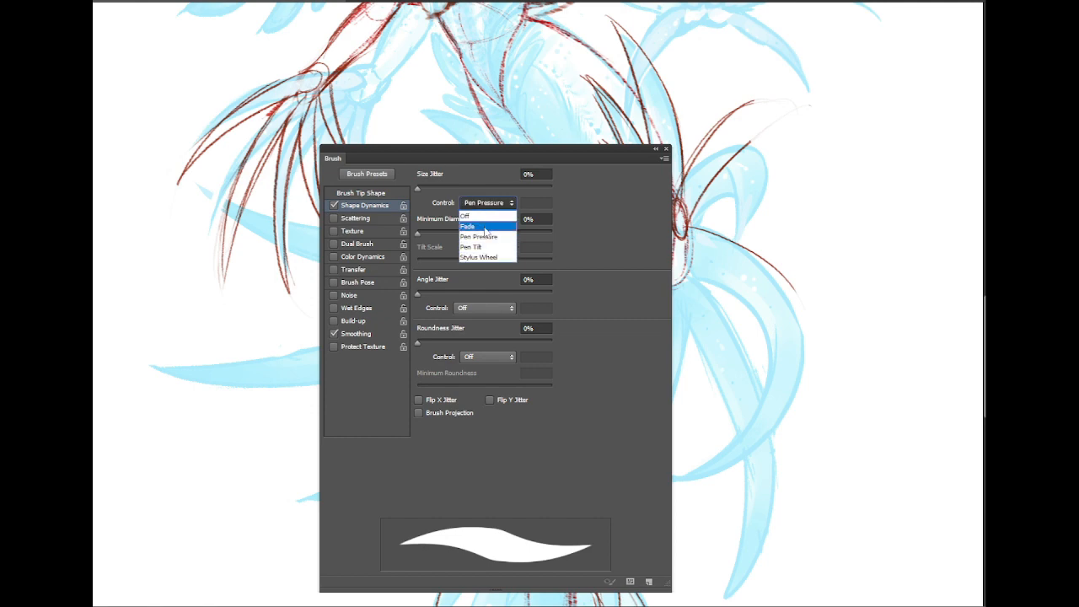
pyautogui.click(485, 227)
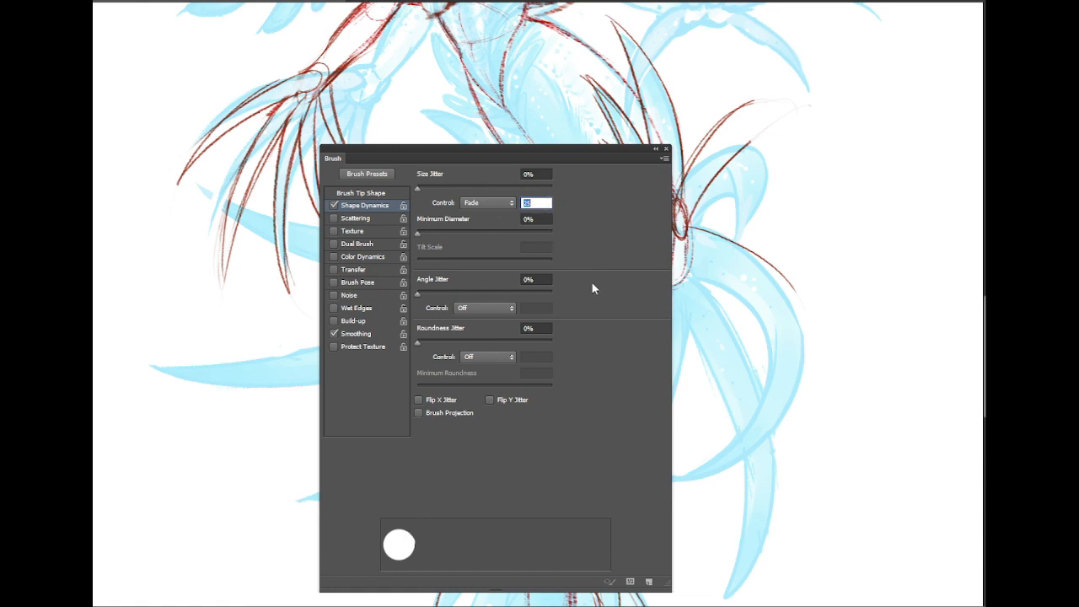
pyautogui.write('500')
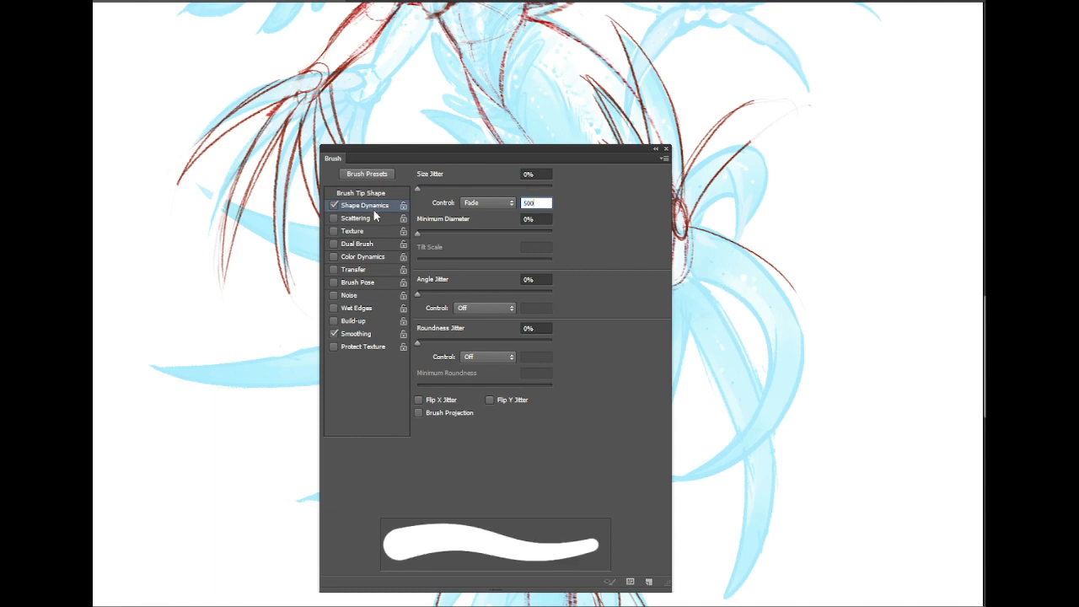
# - Enable Color Dynamics with the foreground/background control set to Fade over 500 steps, then test a stroke on blank canvas and undo it
pyautogui.click(361, 256)
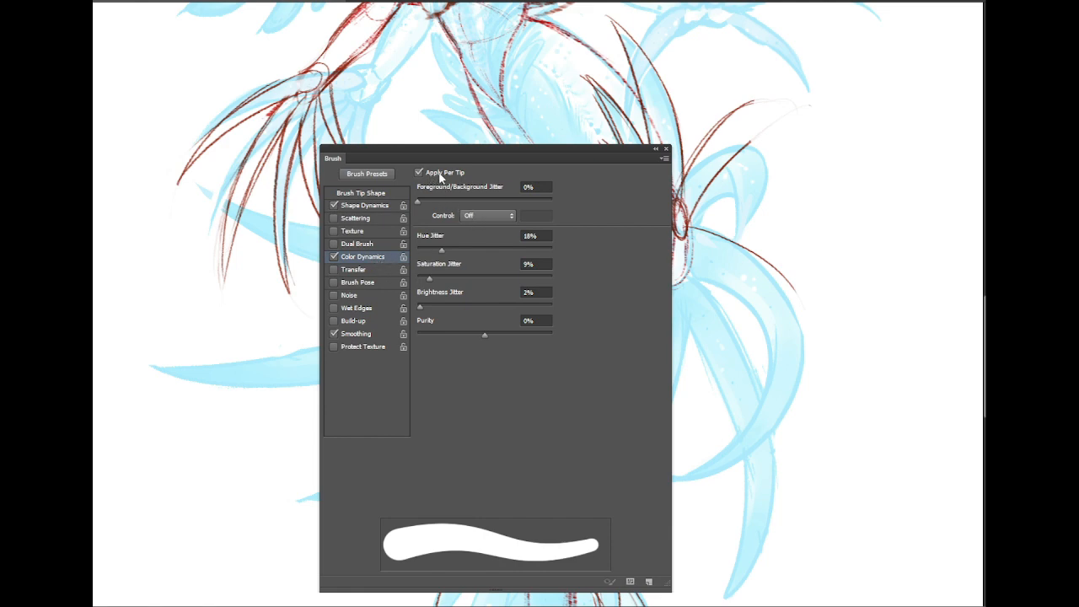
pyautogui.click(487, 216)
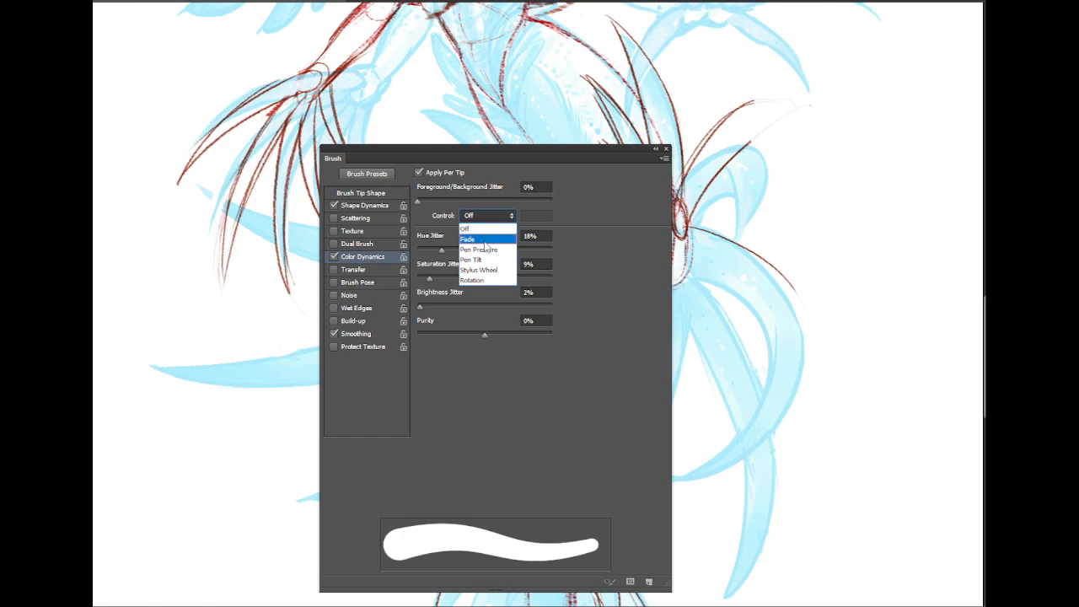
pyautogui.click(484, 235)
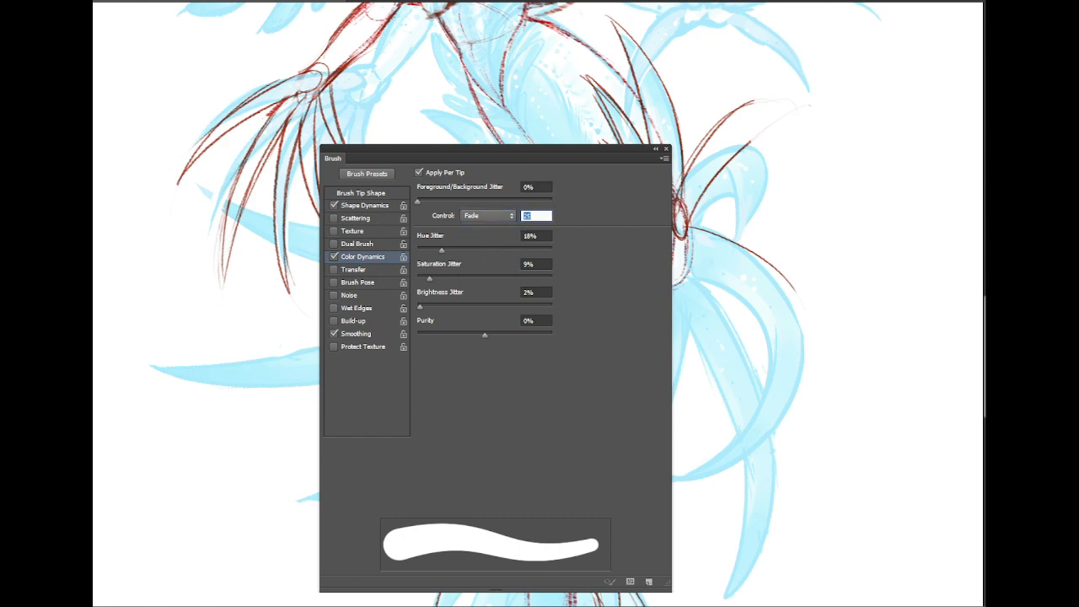
pyautogui.write('500')
pyautogui.moveTo(795, 194)
pyautogui.mouseDown()
pyautogui.moveTo(814, 249)
pyautogui.moveTo(901, 238)
pyautogui.moveTo(817, 354)
pyautogui.mouseUp()
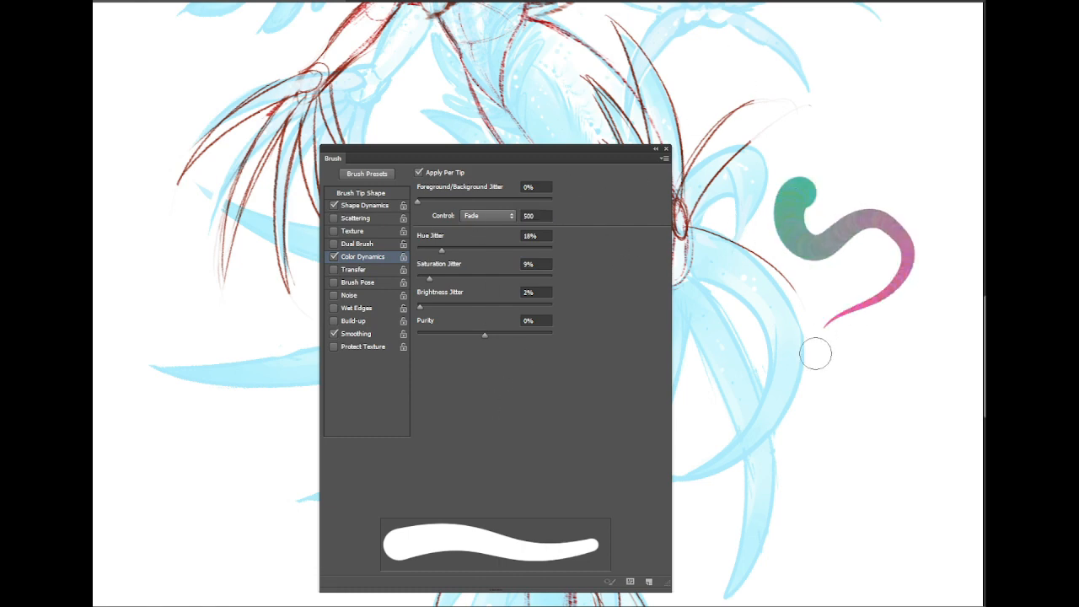
pyautogui.hotkey('ctrl', 'z')
# - Turn off Apply Per Tip, then test the brush with a stroke on blank canvas and undo it
pyautogui.click(418, 172)
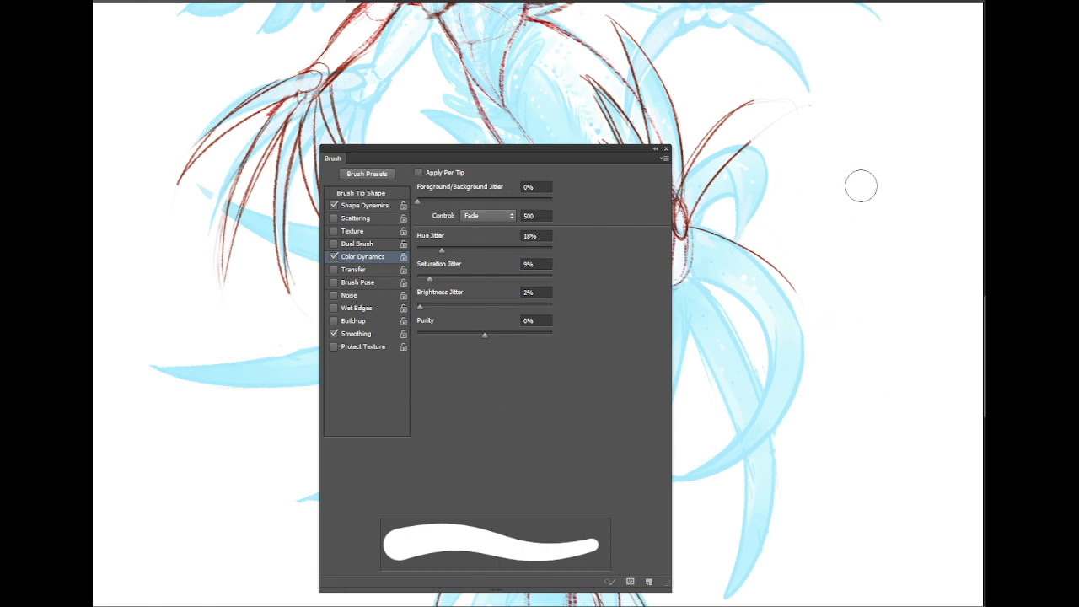
pyautogui.moveTo(860, 183)
pyautogui.mouseDown()
pyautogui.moveTo(830, 246)
pyautogui.moveTo(885, 313)
pyautogui.mouseUp()
pyautogui.hotkey('ctrl', 'z')
# - Raise the foreground/background jitter to its maximum, then test the brush with a stroke and undo it
pyautogui.moveTo(475, 199); pyautogui.dragTo(556, 201)
pyautogui.moveTo(839, 173)
pyautogui.mouseDown()
pyautogui.moveTo(928, 265)
pyautogui.moveTo(863, 349)
pyautogui.mouseUp()
pyautogui.hotkey('ctrl', 'z')
# - Set foreground/background, hue and saturation jitter to 0% and purity to -100%, then test a stroke and undo it
pyautogui.moveTo(458, 201); pyautogui.dragTo(390, 217)
pyautogui.moveTo(442, 252); pyautogui.dragTo(417, 279)
pyautogui.moveTo(455, 339); pyautogui.dragTo(409, 335)
pyautogui.moveTo(772, 215)
pyautogui.mouseDown()
pyautogui.moveTo(880, 250)
pyautogui.moveTo(833, 359)
pyautogui.mouseUp()
pyautogui.hotkey('ctrl', 'z')
# - Set the brightness jitter to 100%, then test the brush with a stroke and undo it
pyautogui.click(533, 293)
pyautogui.write('100')
pyautogui.moveTo(816, 229)
pyautogui.mouseDown()
pyautogui.moveTo(835, 246)
pyautogui.moveTo(882, 397)
pyautogui.mouseUp()
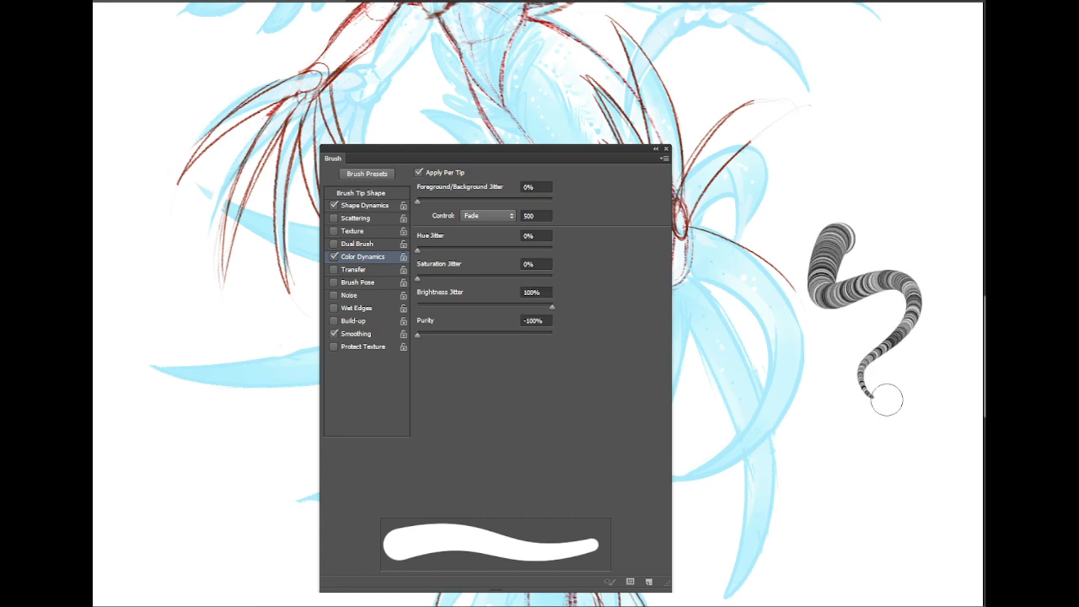
pyautogui.hotkey('ctrl', 'z')
# - Set the brightness jitter and purity to 0%, then test a stroke on blank canvas and undo it
pyautogui.moveTo(483, 307); pyautogui.dragTo(350, 310)
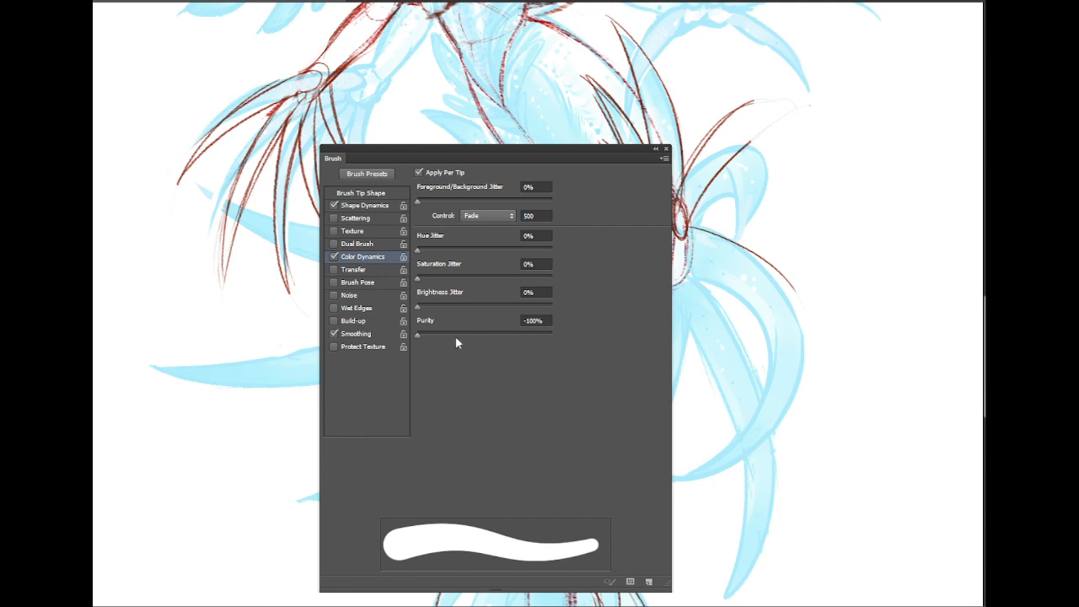
pyautogui.moveTo(421, 337); pyautogui.dragTo(482, 336)
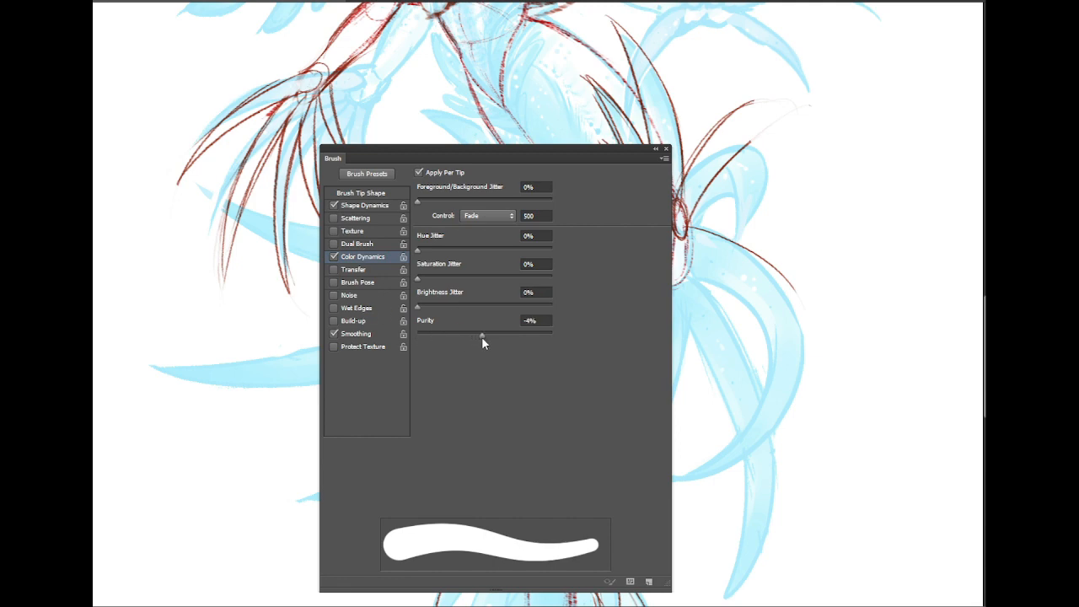
pyautogui.click(545, 322)
pyautogui.write('0')
pyautogui.moveTo(812, 245); pyautogui.dragTo(856, 426)
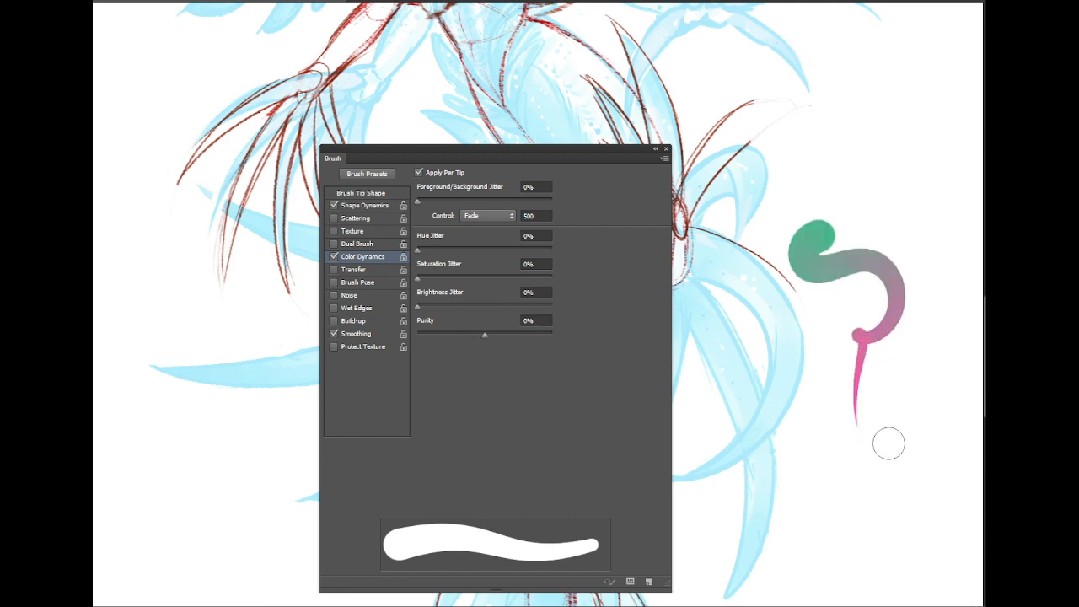
pyautogui.hotkey('ctrl', 'z')
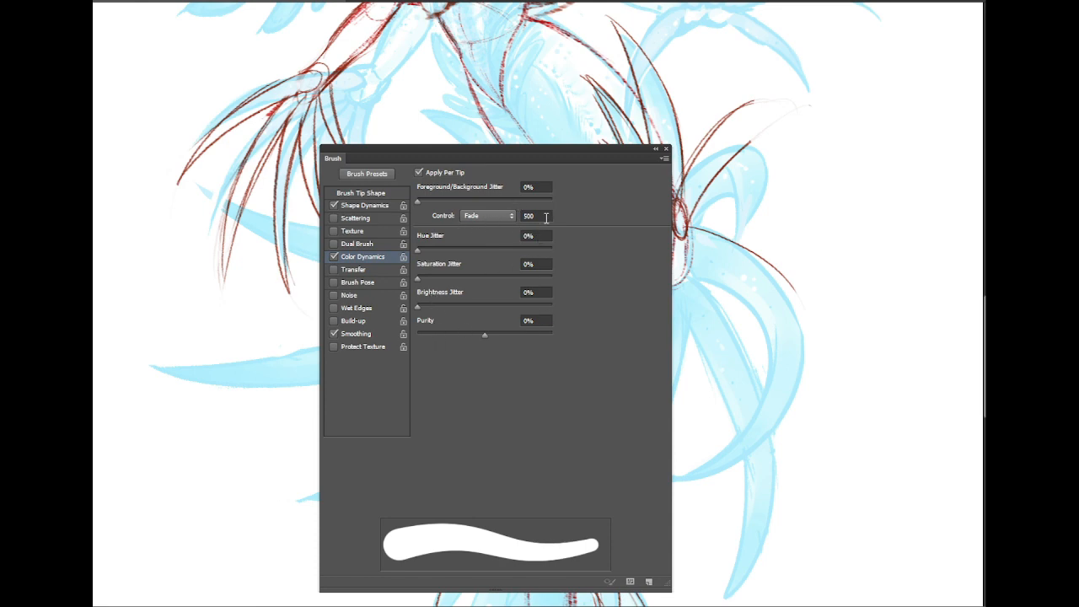
# - Review the brush's Shape Dynamics size control options, keep Fade at 500, and close the brush settings
pyautogui.click(368, 205)
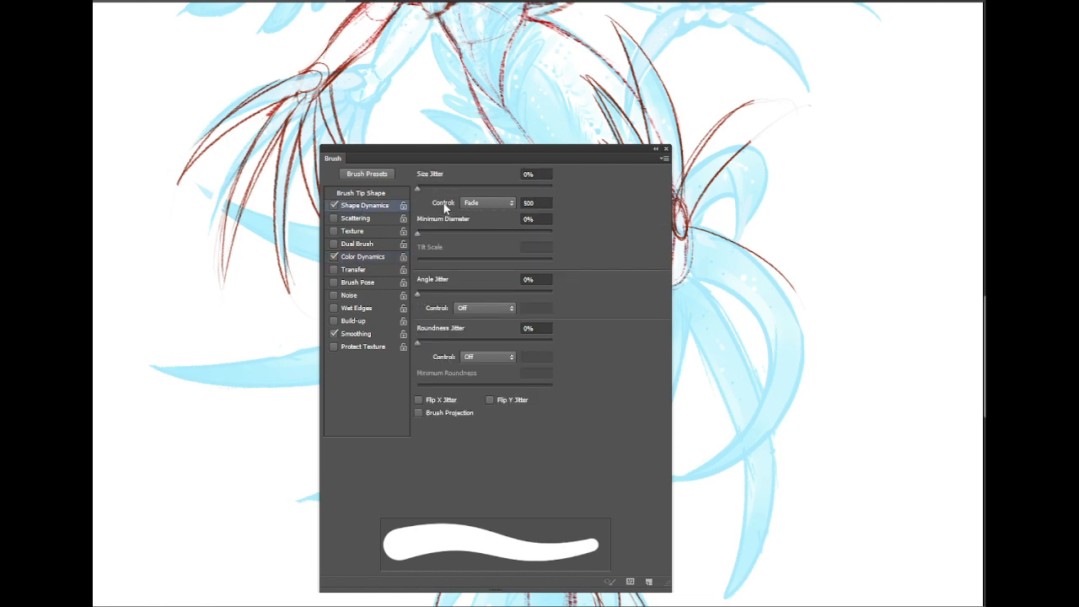
pyautogui.click(487, 203)
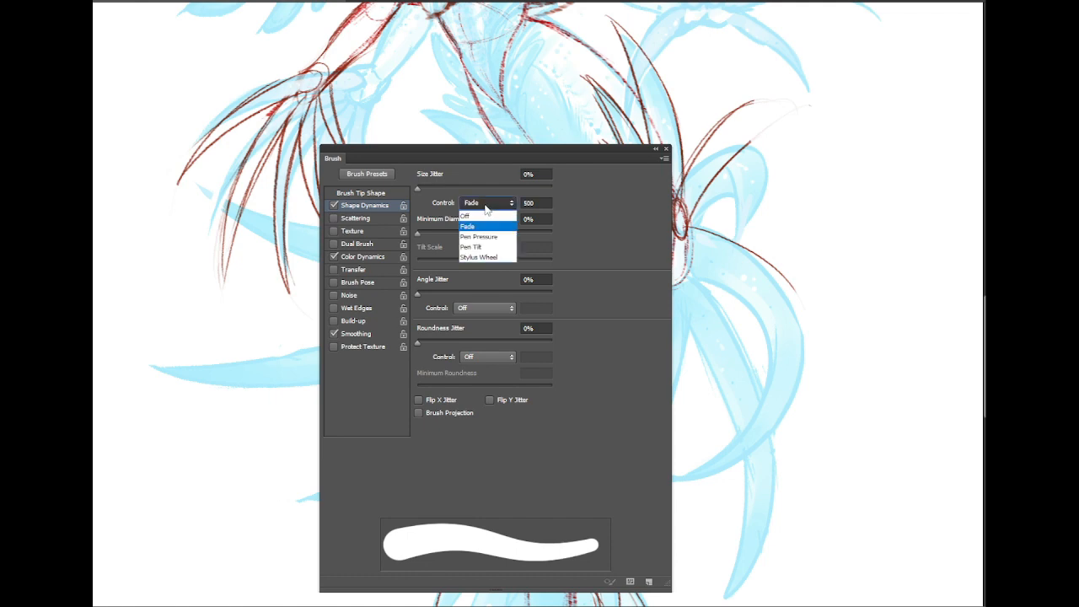
pyautogui.click(488, 207)
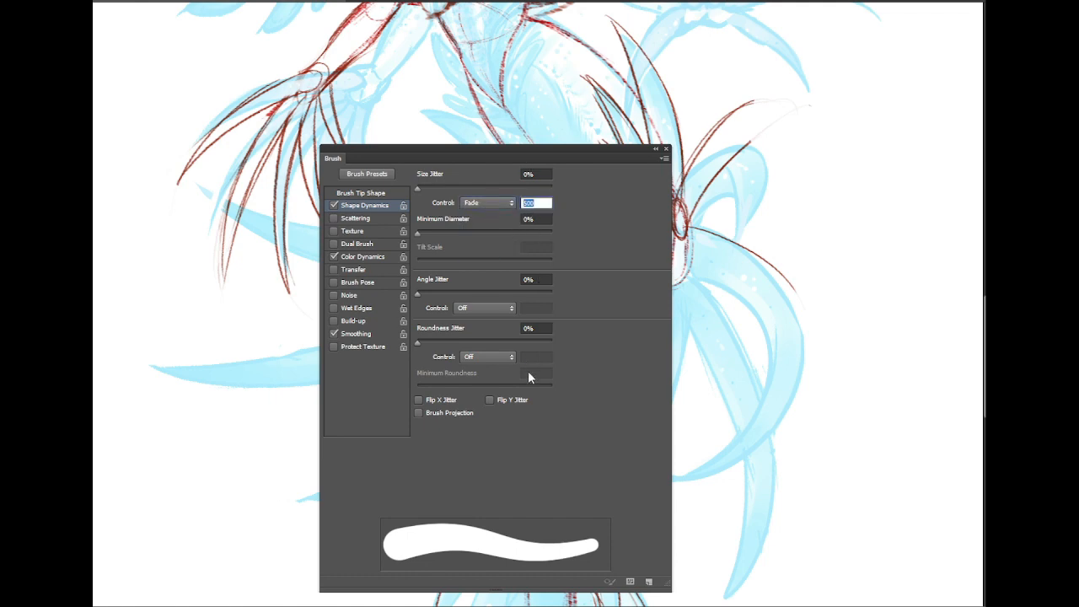
pyautogui.click(666, 150)
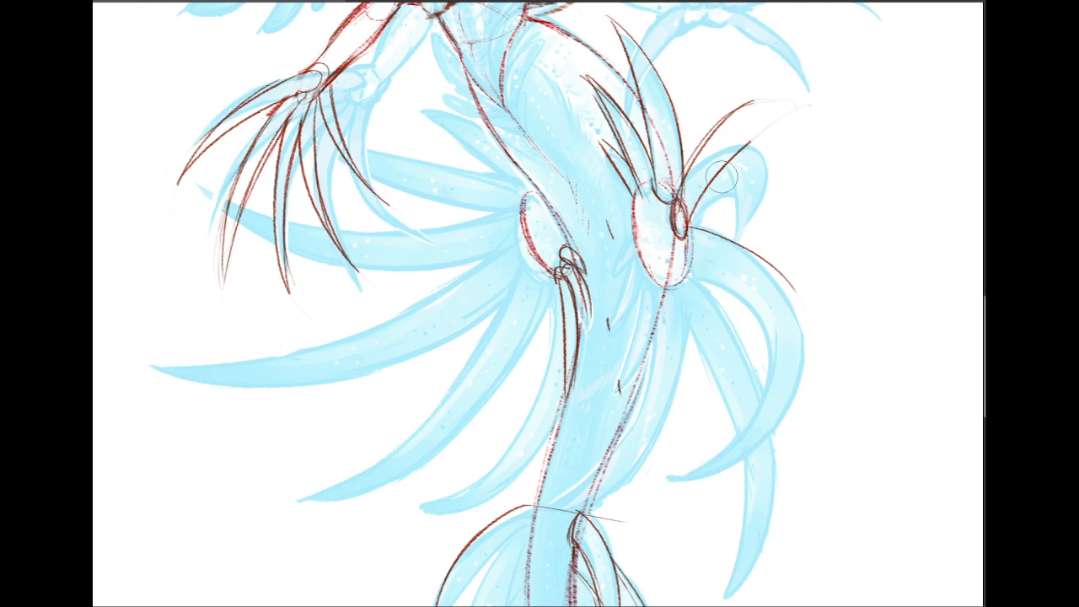
# - Paint a green-to-pink fading stroke from the viewer's-right hip joint along the upper fin, undoing the first two attempts
pyautogui.moveTo(683, 221)
pyautogui.mouseDown()
pyautogui.moveTo(820, 120)
pyautogui.moveTo(848, 125)
pyautogui.mouseUp()
pyautogui.hotkey('ctrl', 'z')
pyautogui.moveTo(677, 232)
pyautogui.mouseDown()
pyautogui.moveTo(763, 133)
pyautogui.moveTo(742, 226)
pyautogui.mouseUp()
pyautogui.hotkey('ctrl', 'z')
pyautogui.moveTo(677, 231); pyautogui.dragTo(819, 113)
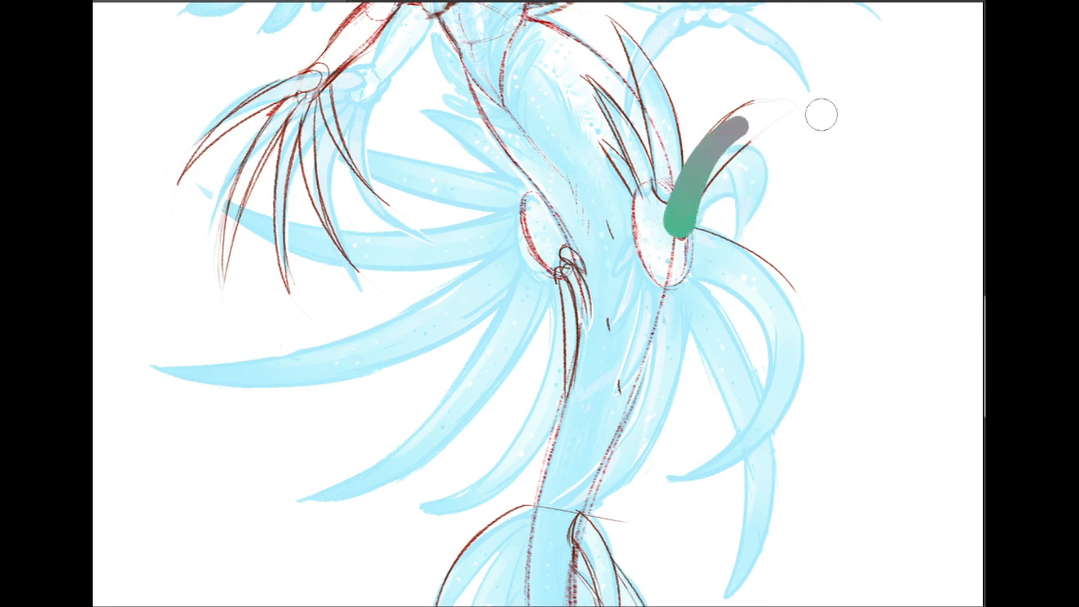